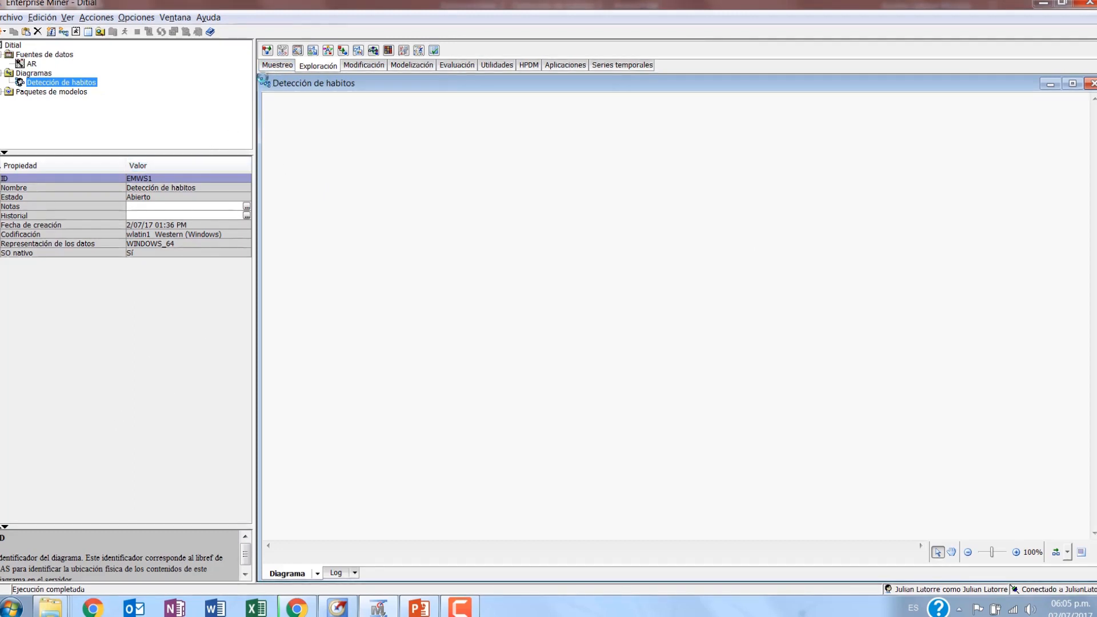
Step: Review the node tools available under Muestreo, Exploración, Modificación, Modelización and Evaluación
{"action": "left_click", "coordinate": [277, 66]}
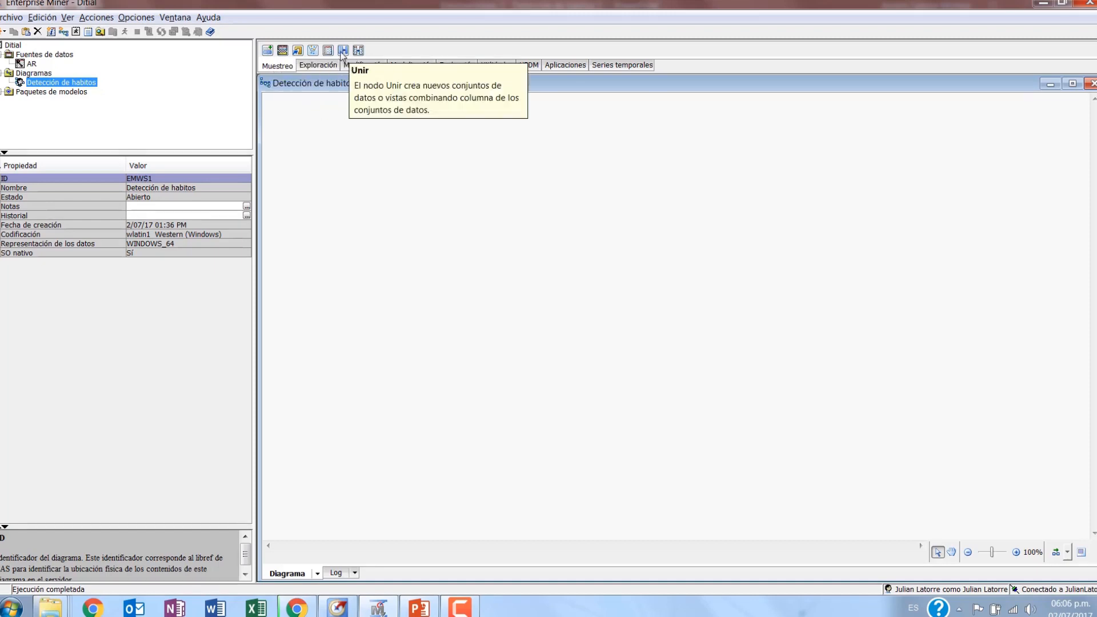
{"action": "left_click", "coordinate": [299, 70]}
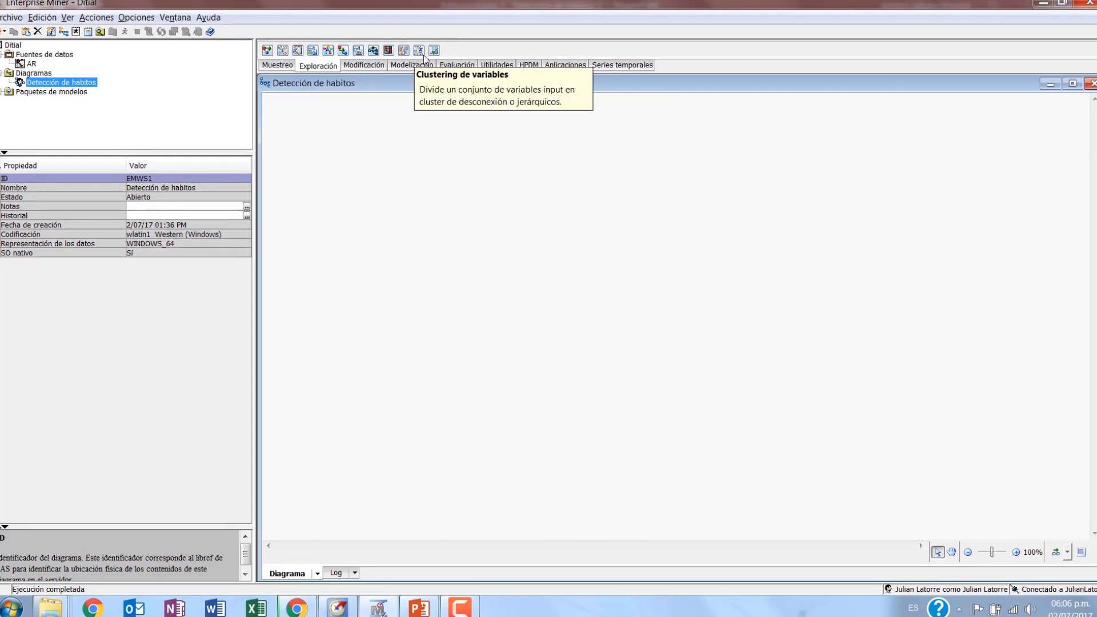
{"action": "left_click", "coordinate": [346, 67]}
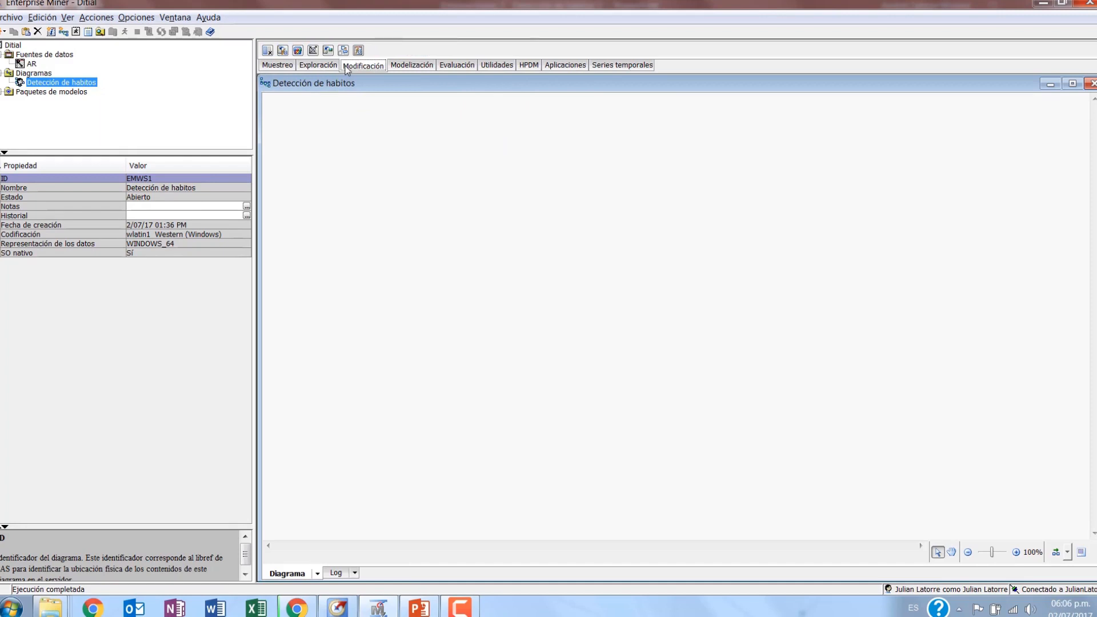
{"action": "left_click", "coordinate": [399, 67]}
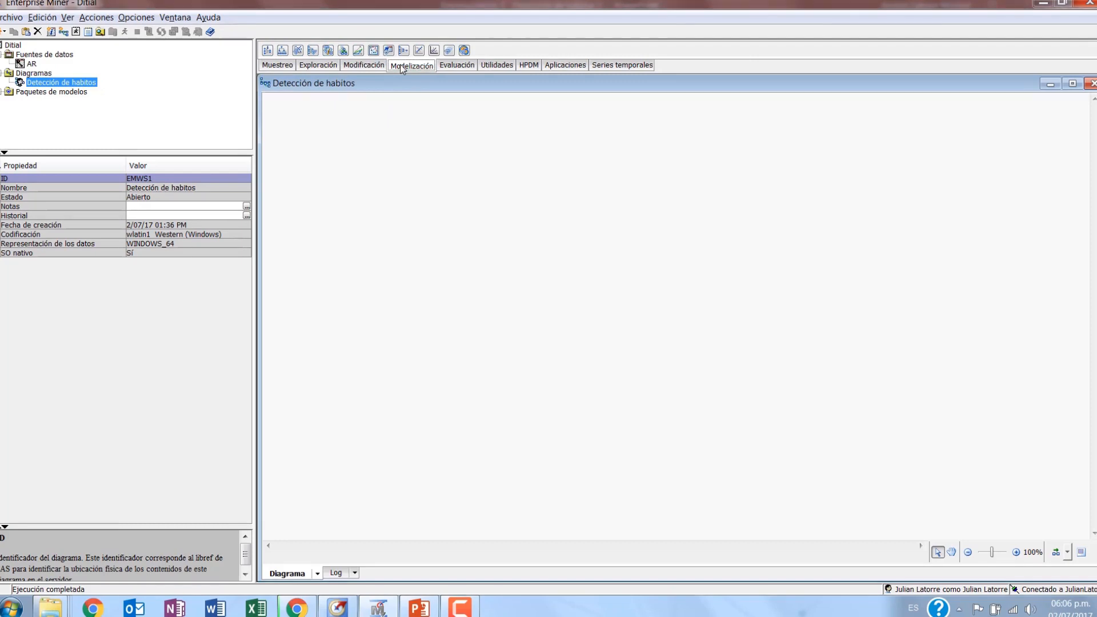
{"action": "left_click", "coordinate": [447, 66]}
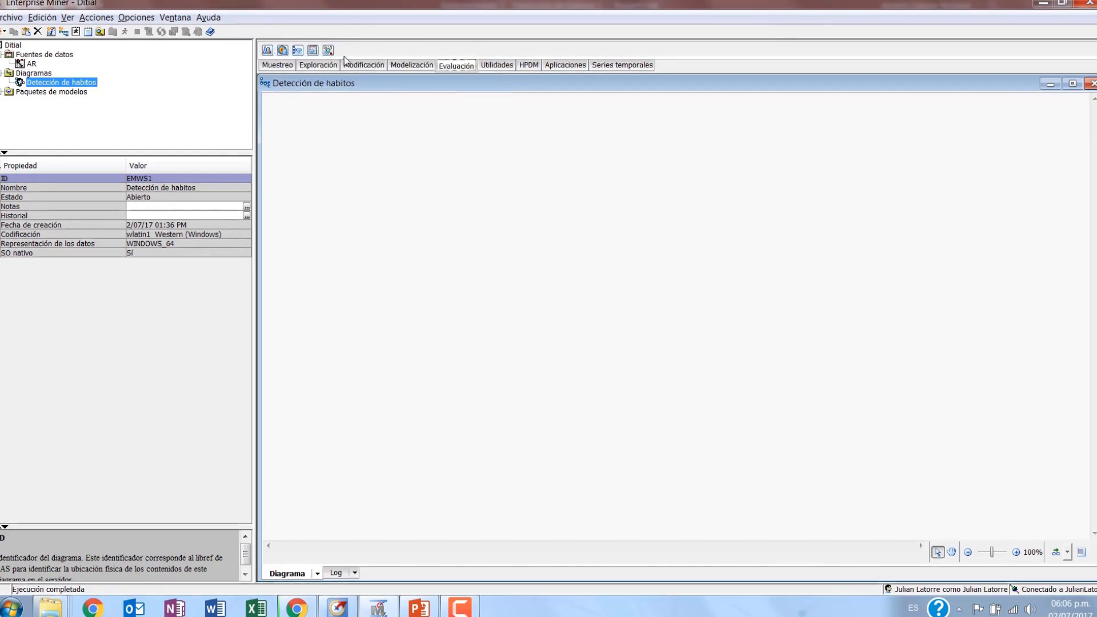
{"action": "left_click", "coordinate": [287, 66]}
{"action": "left_click", "coordinate": [319, 66]}
{"action": "left_click", "coordinate": [358, 70]}
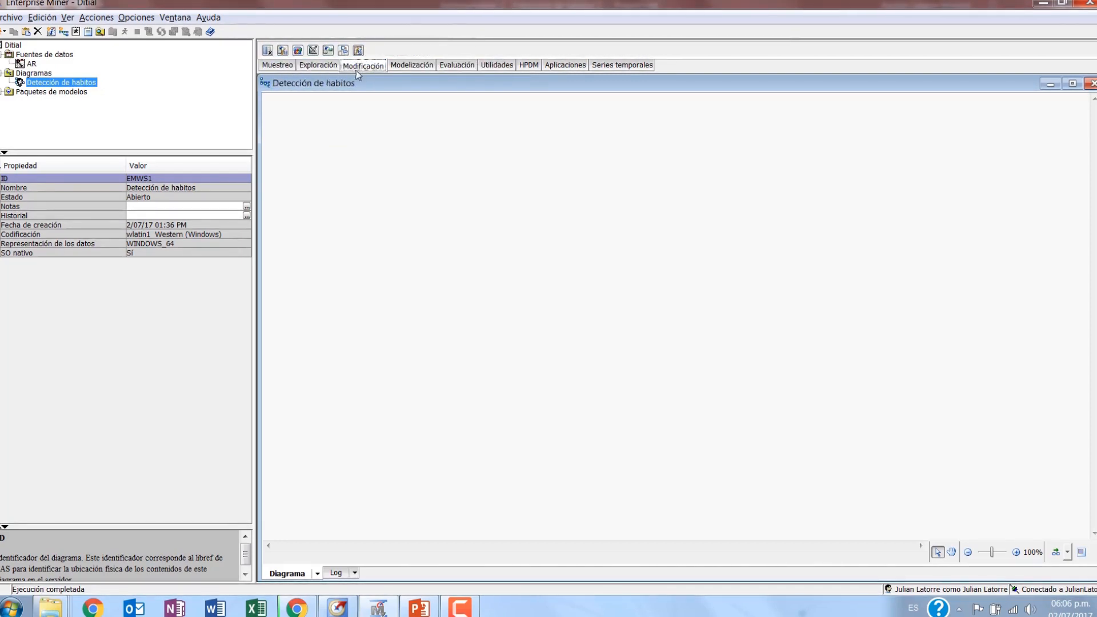
{"action": "left_click", "coordinate": [411, 66]}
{"action": "left_click", "coordinate": [457, 65]}
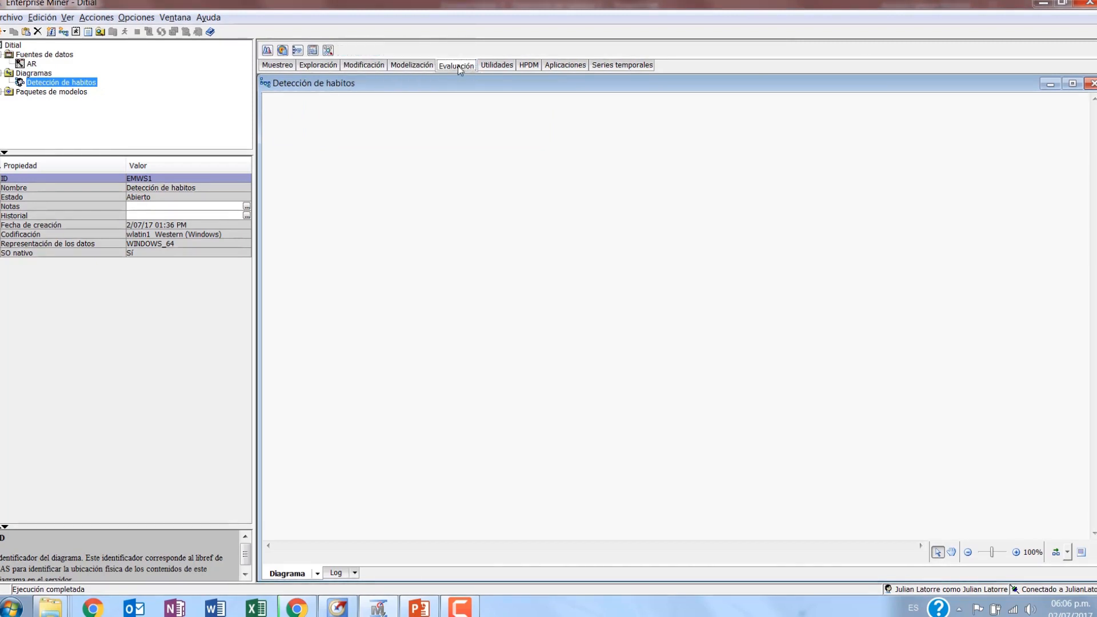
{"action": "left_click", "coordinate": [291, 65]}
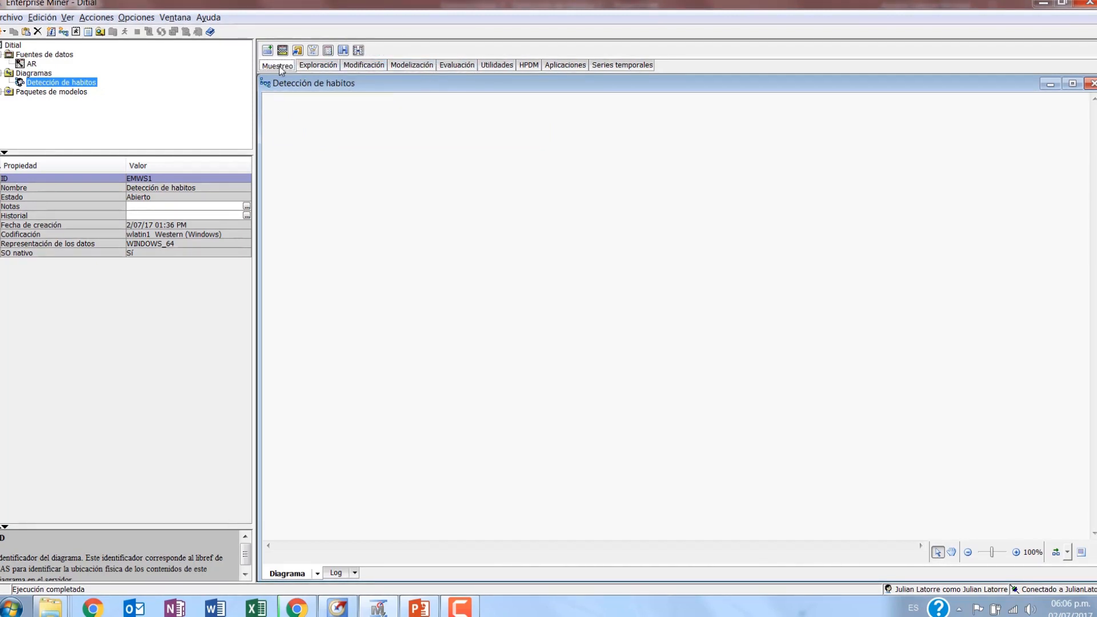
Step: Add the AR data source as a node to the Detección de habitos diagram
{"action": "left_click", "coordinate": [31, 64]}
{"action": "left_click_drag", "start_coordinate": [31, 64], "coordinate": [348, 200]}
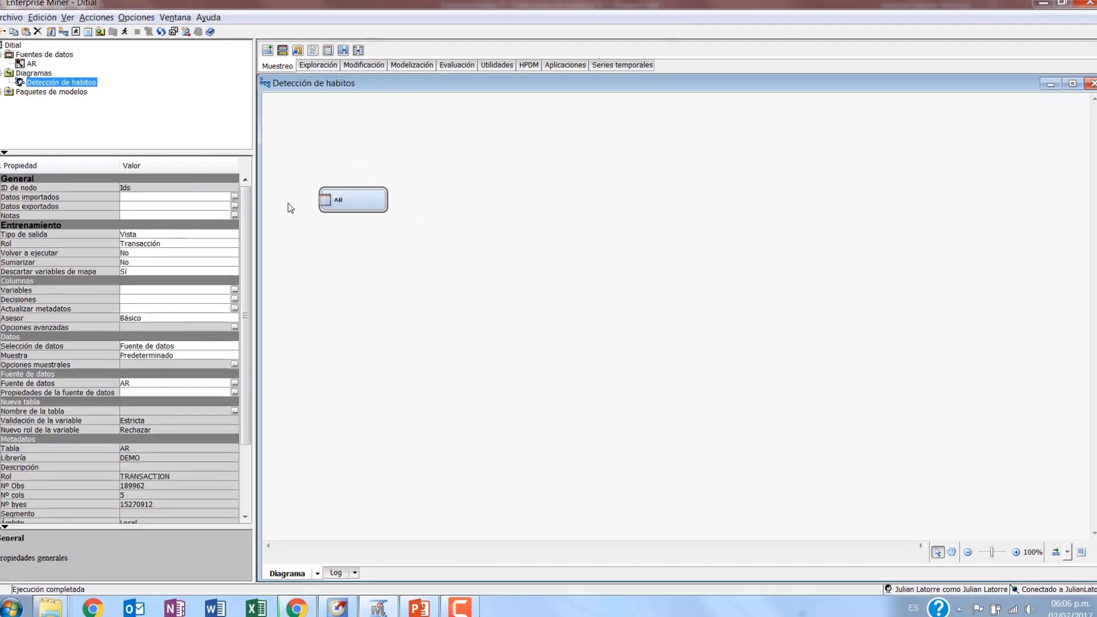
{"action": "left_click", "coordinate": [230, 234]}
{"action": "left_click", "coordinate": [230, 234]}
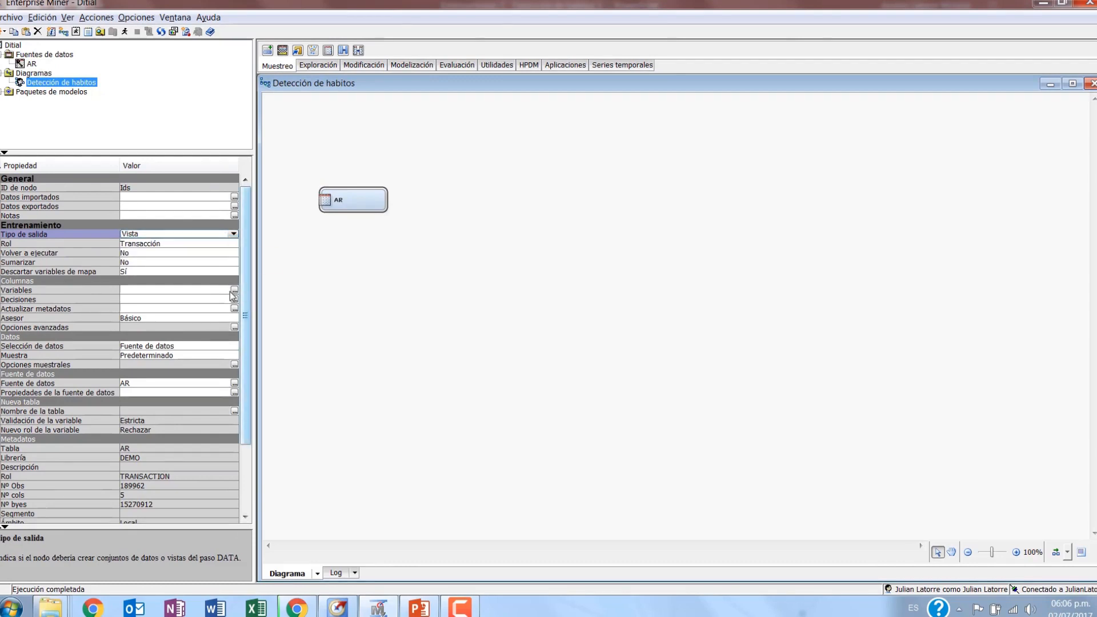
Step: Review the roles of the AR node's variables R_Visitant, MicroSite, Sequence, Visit_Date and Interaction, leaving them as they are
{"action": "left_click", "coordinate": [234, 290]}
{"action": "left_click", "coordinate": [234, 290]}
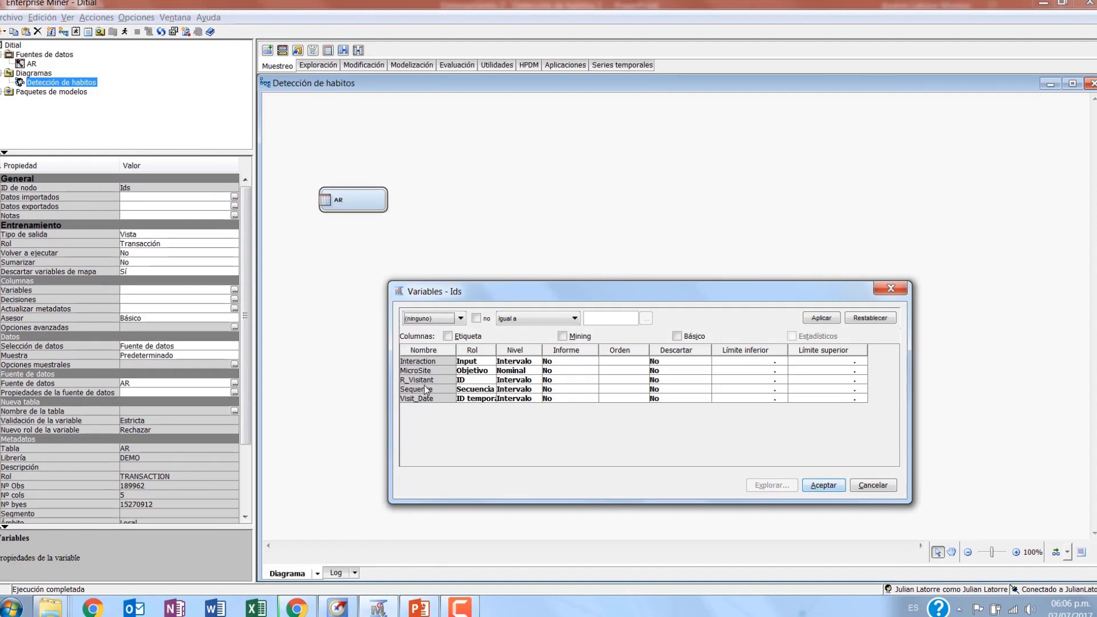
{"action": "left_click", "coordinate": [427, 380]}
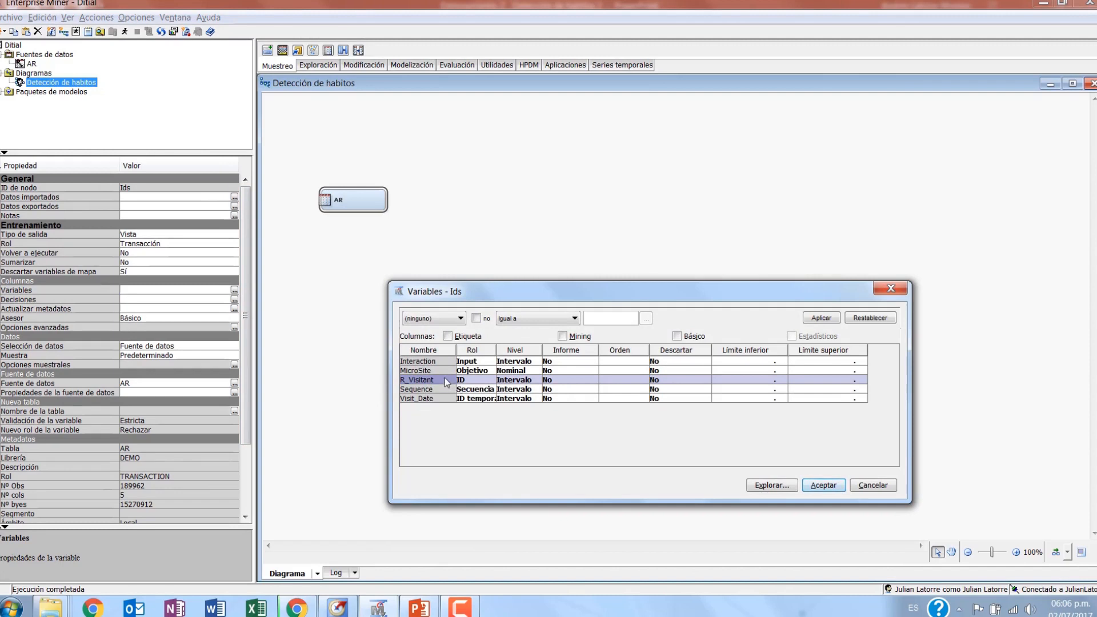
{"action": "left_click", "coordinate": [443, 372]}
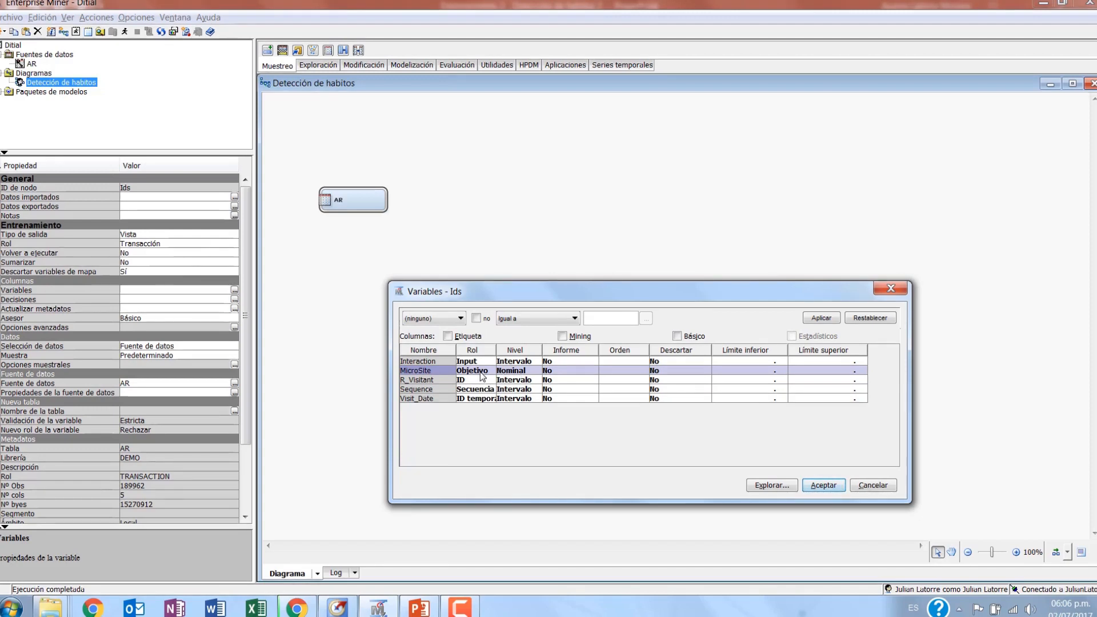
{"action": "left_click", "coordinate": [447, 393]}
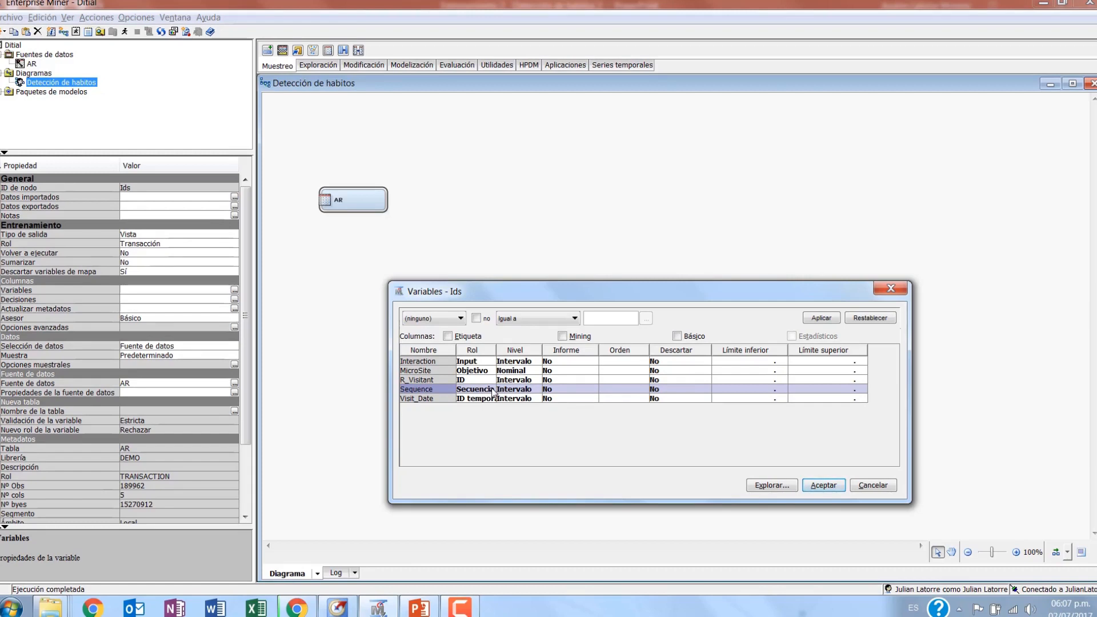
{"action": "left_click", "coordinate": [443, 397]}
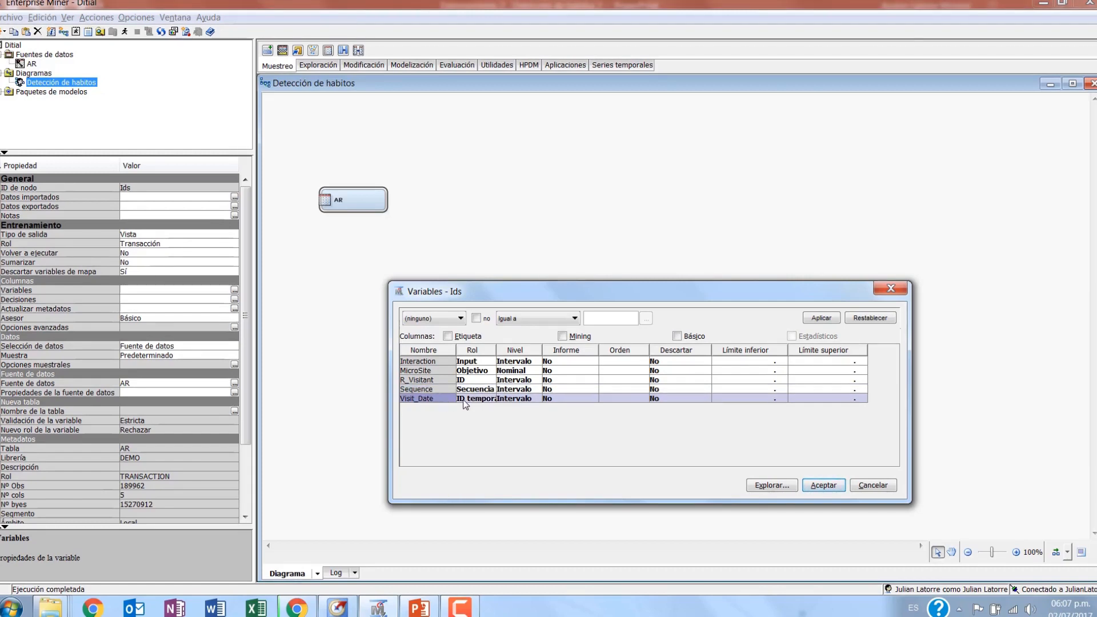
{"action": "left_click", "coordinate": [448, 362]}
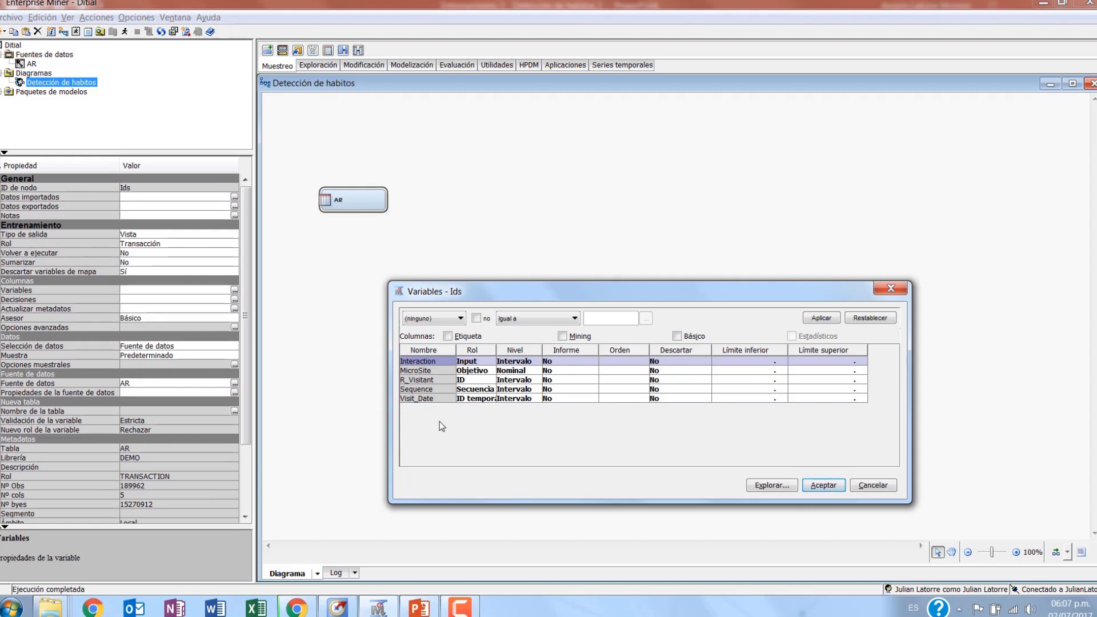
{"action": "left_click", "coordinate": [897, 286]}
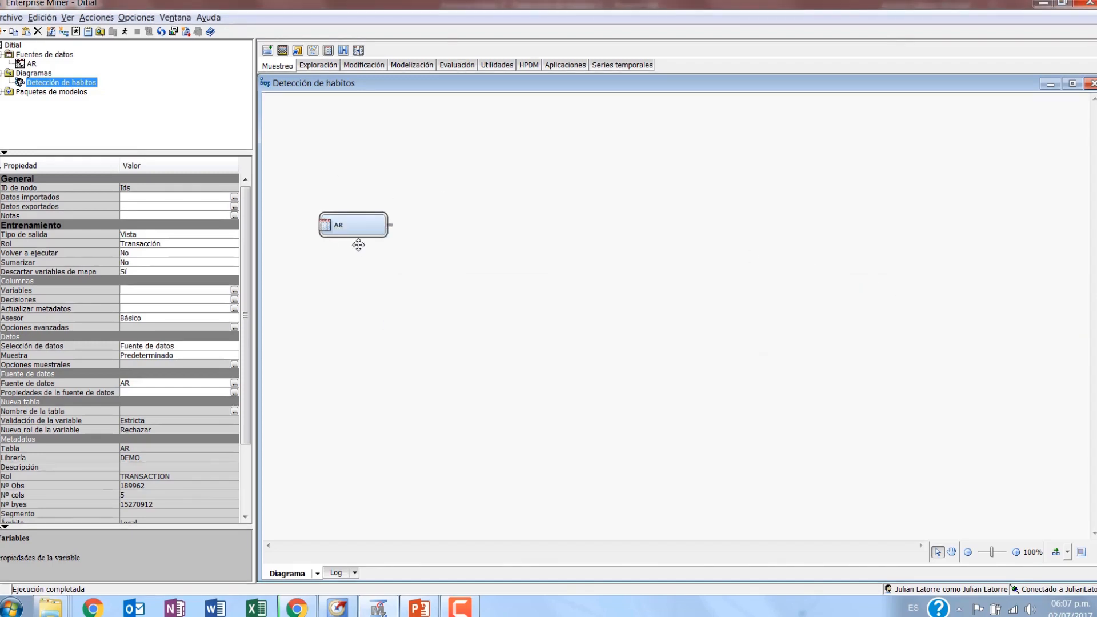
Step: Reposition the AR node lower in the diagram and connect it to a new Explorador de gráficos node placed above and beside it
{"action": "left_click_drag", "start_coordinate": [356, 201], "coordinate": [359, 262]}
{"action": "left_click", "coordinate": [324, 67]}
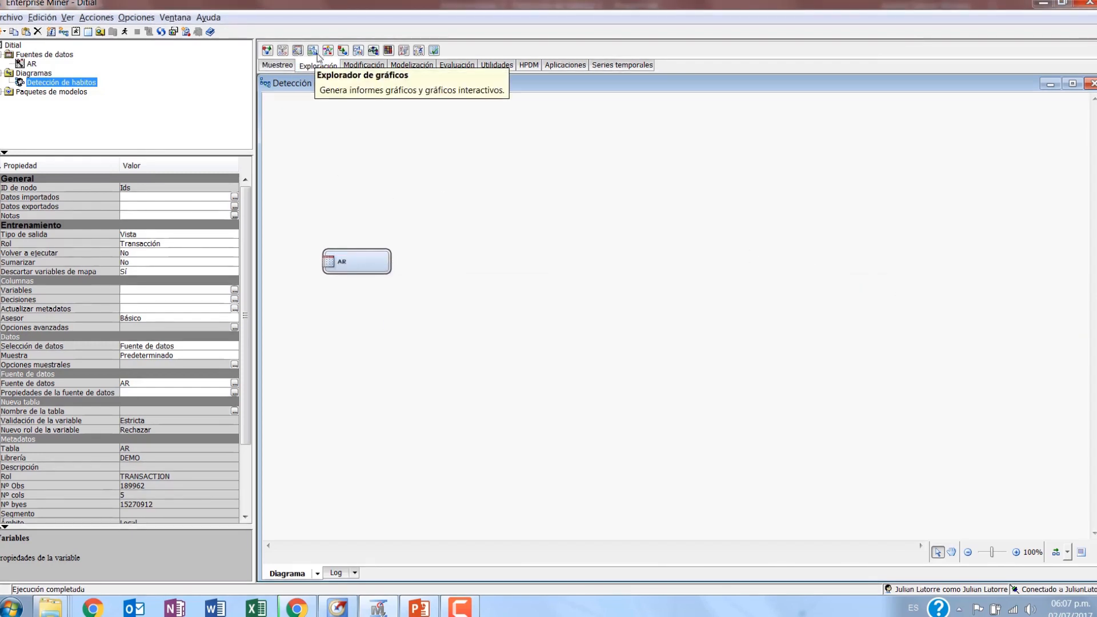
{"action": "left_click_drag", "start_coordinate": [392, 261], "coordinate": [448, 222]}
Step: Run the Explorador de gráficos node and open its results
{"action": "right_click", "coordinate": [447, 222]}
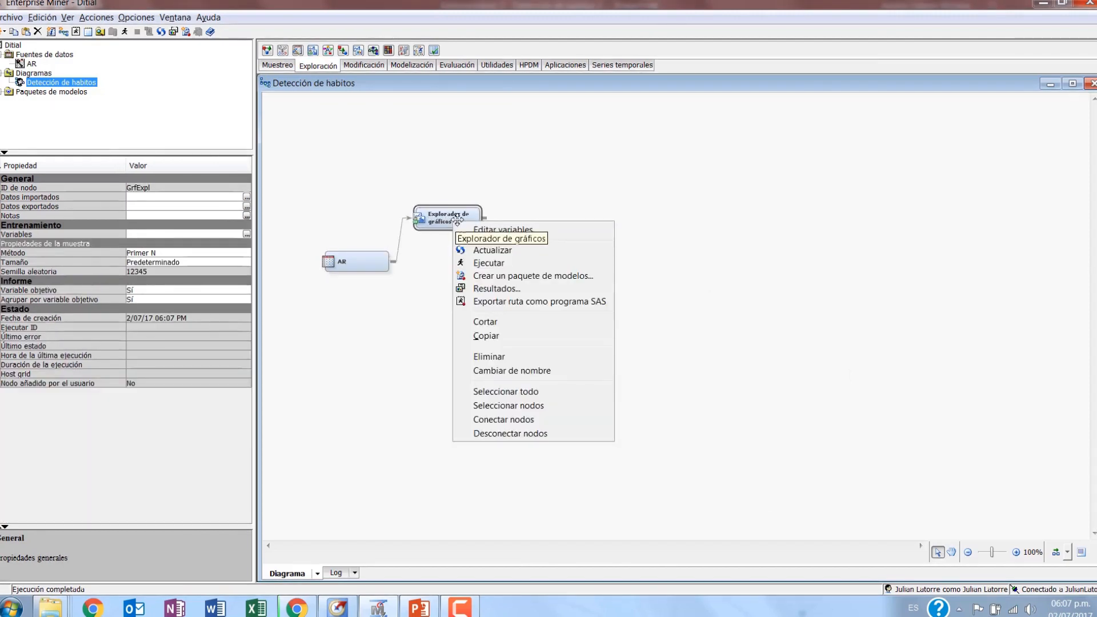
{"action": "left_click", "coordinate": [467, 260]}
{"action": "left_click", "coordinate": [644, 358]}
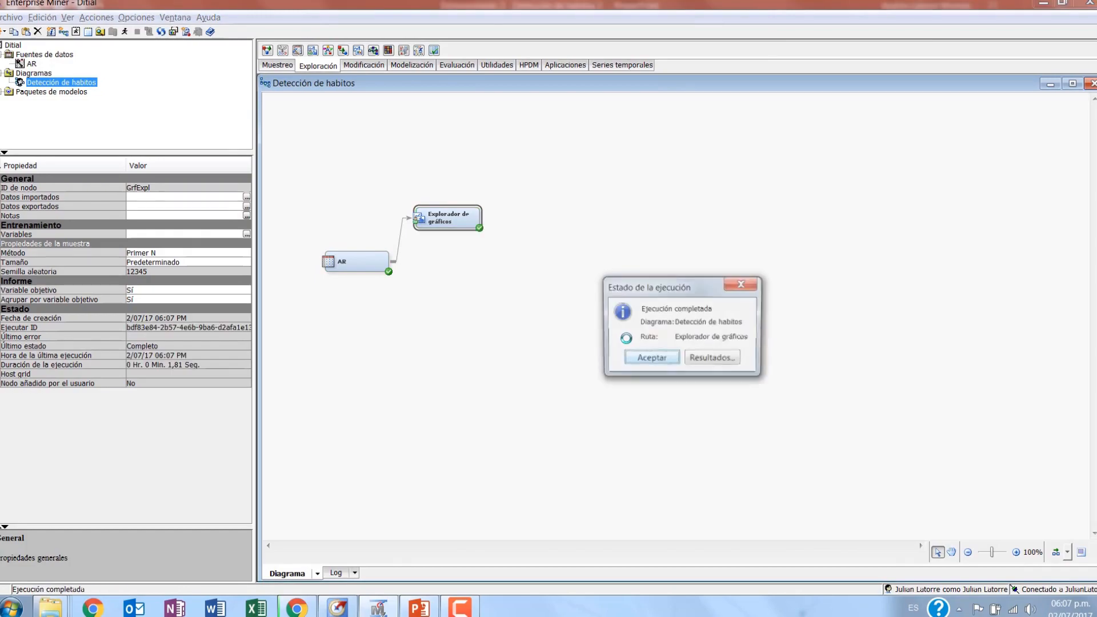
{"action": "left_click", "coordinate": [694, 361]}
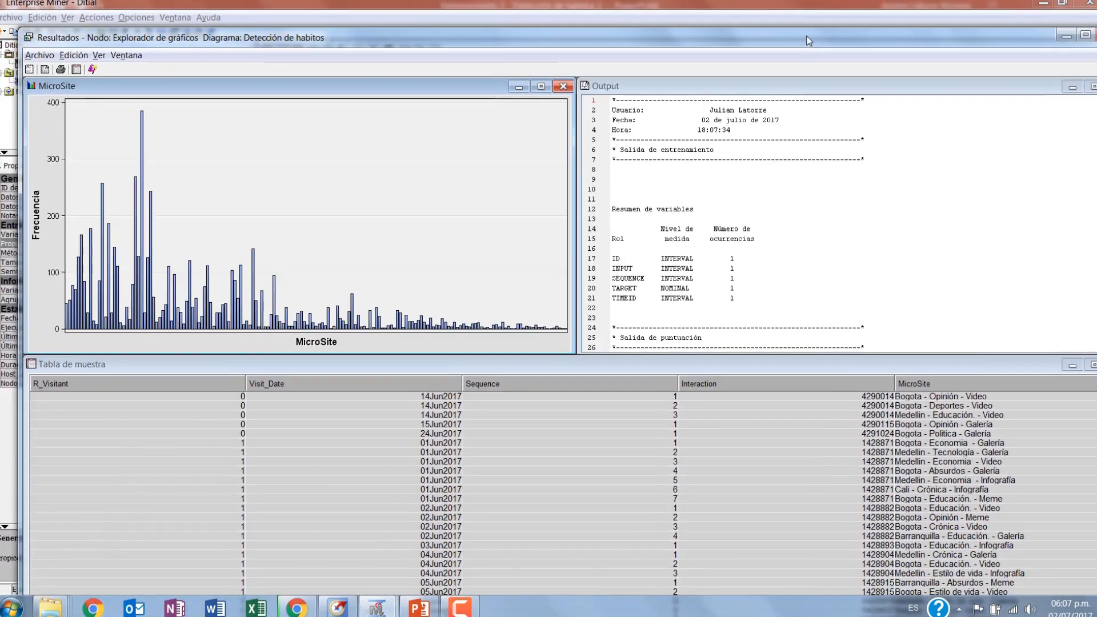
Step: Examine the frequency of the tallest bar in the MicroSite chart, then put the results window away
{"action": "left_click_drag", "start_coordinate": [807, 36], "coordinate": [773, 25]}
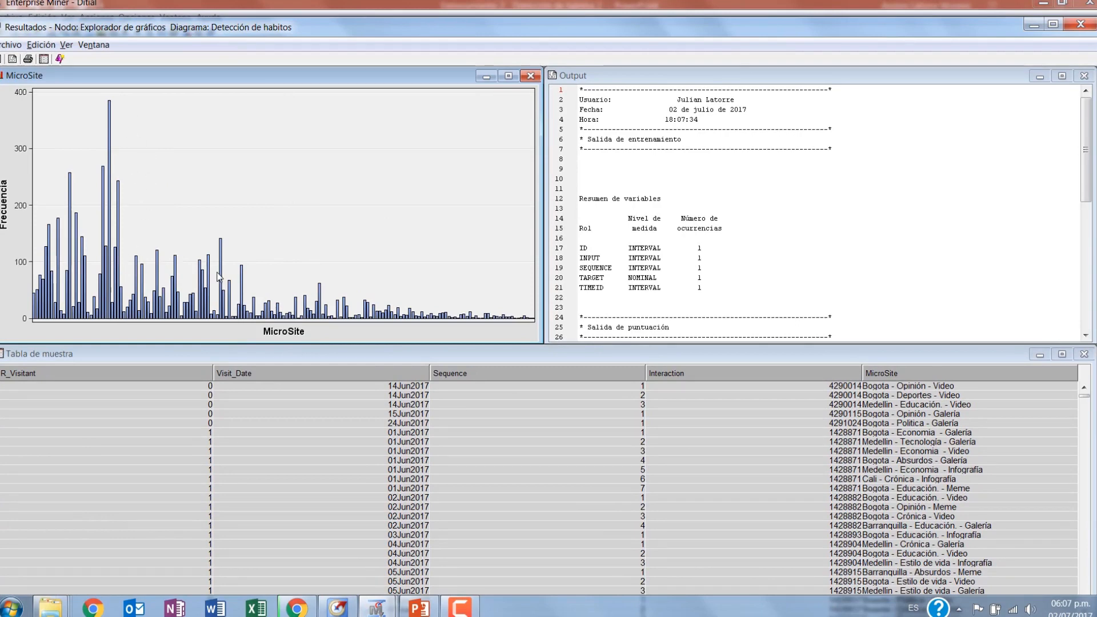
{"action": "mouse_move", "coordinate": [222, 273]}
{"action": "mouse_move", "coordinate": [111, 137]}
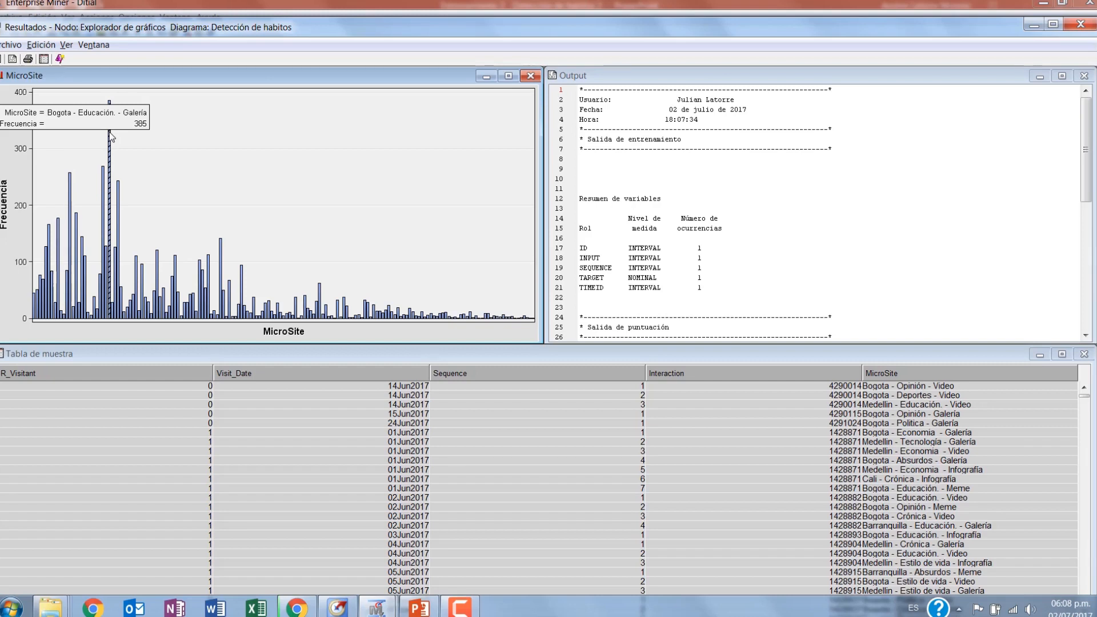
{"action": "left_click_drag", "start_coordinate": [392, 29], "coordinate": [398, 68]}
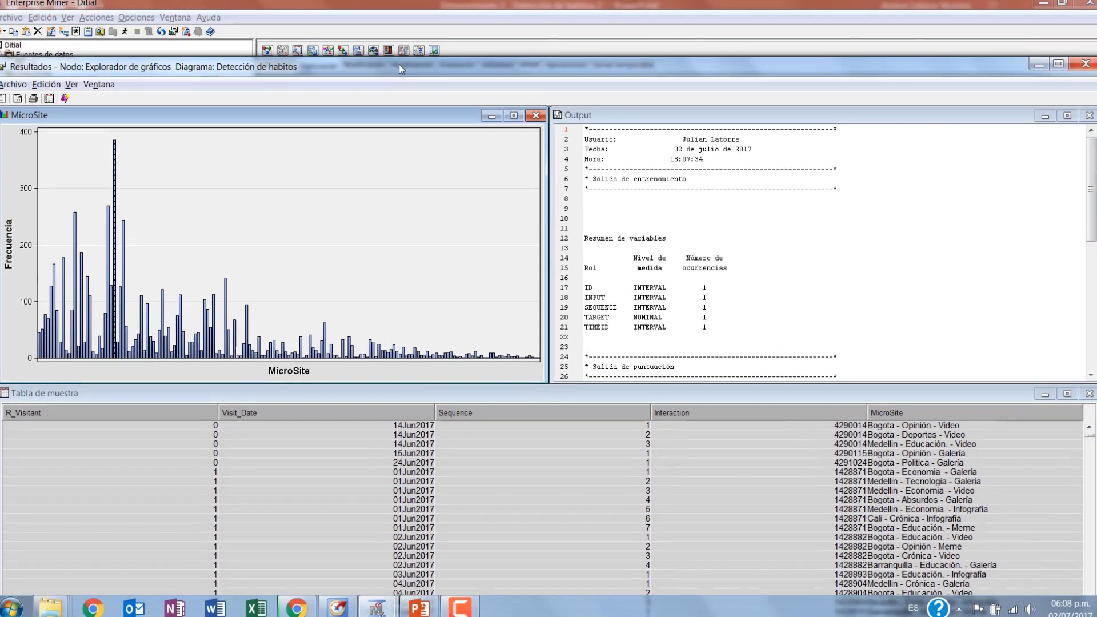
{"action": "left_click", "coordinate": [1045, 67]}
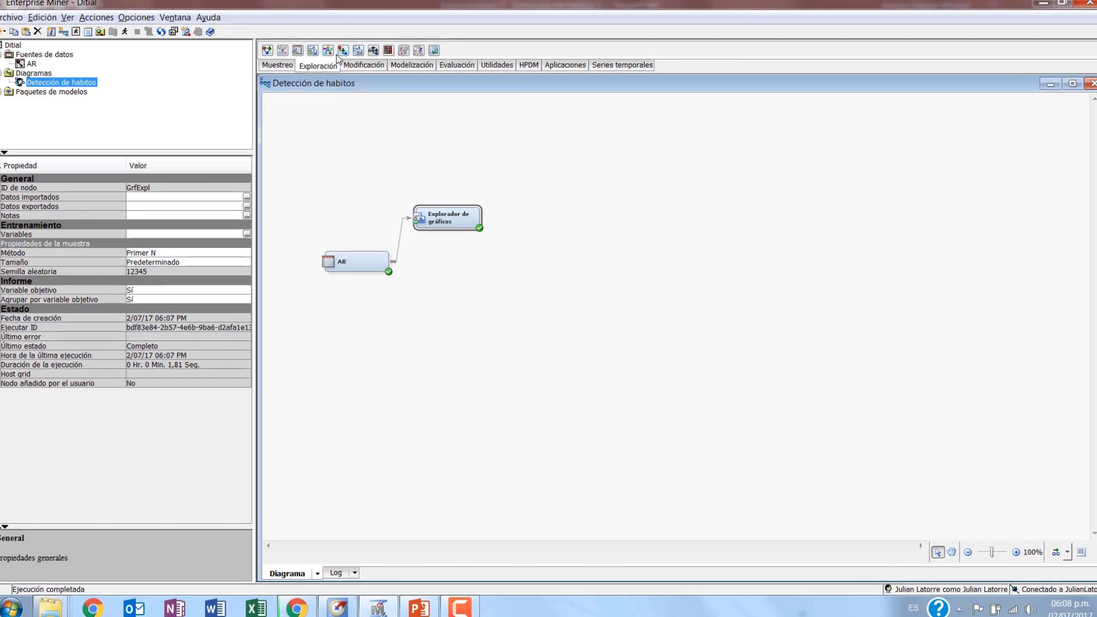
Step: Add a Cesta de mercado node named "Detección de hábitos" below Explorador de gráficos and connect the AR node to it
{"action": "left_click_drag", "start_coordinate": [343, 53], "coordinate": [433, 252]}
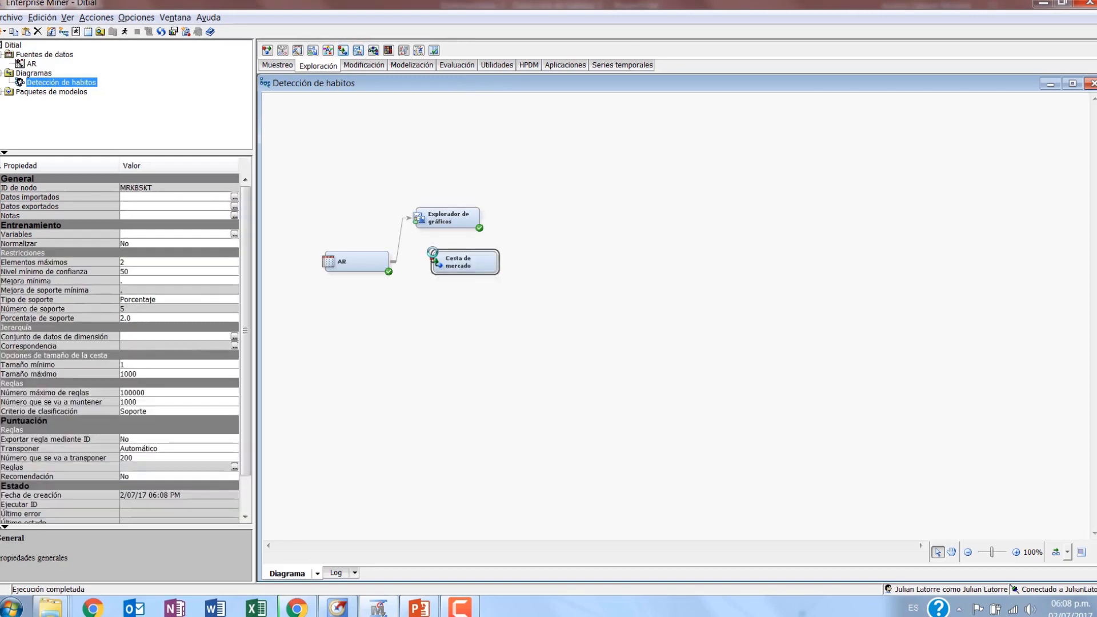
{"action": "right_click", "coordinate": [446, 265]}
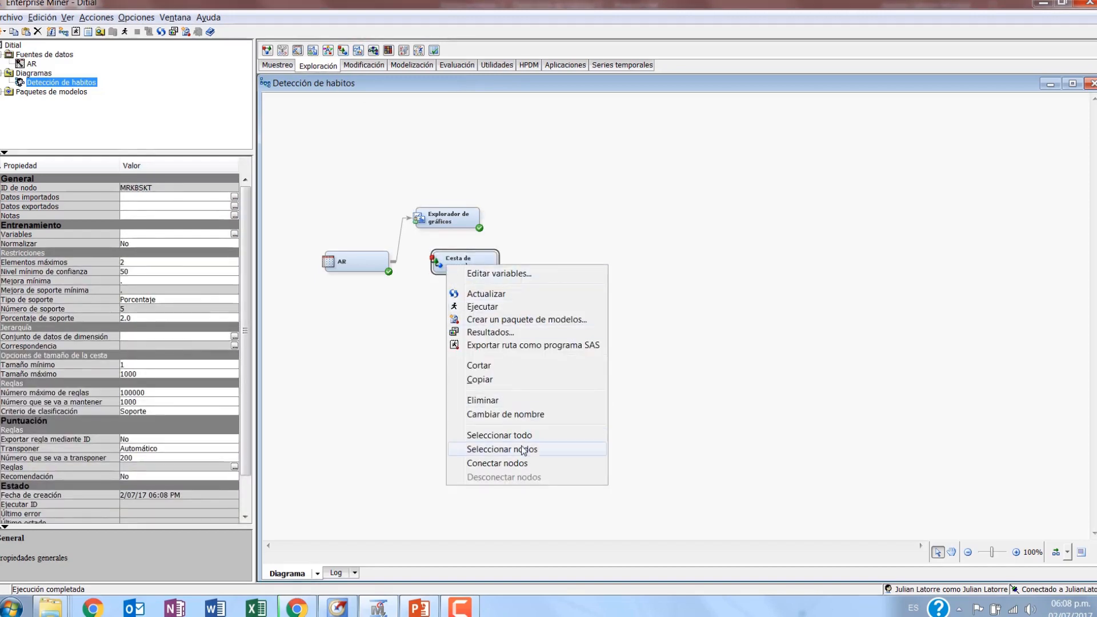
{"action": "left_click", "coordinate": [514, 414]}
{"action": "type", "text": "De"}
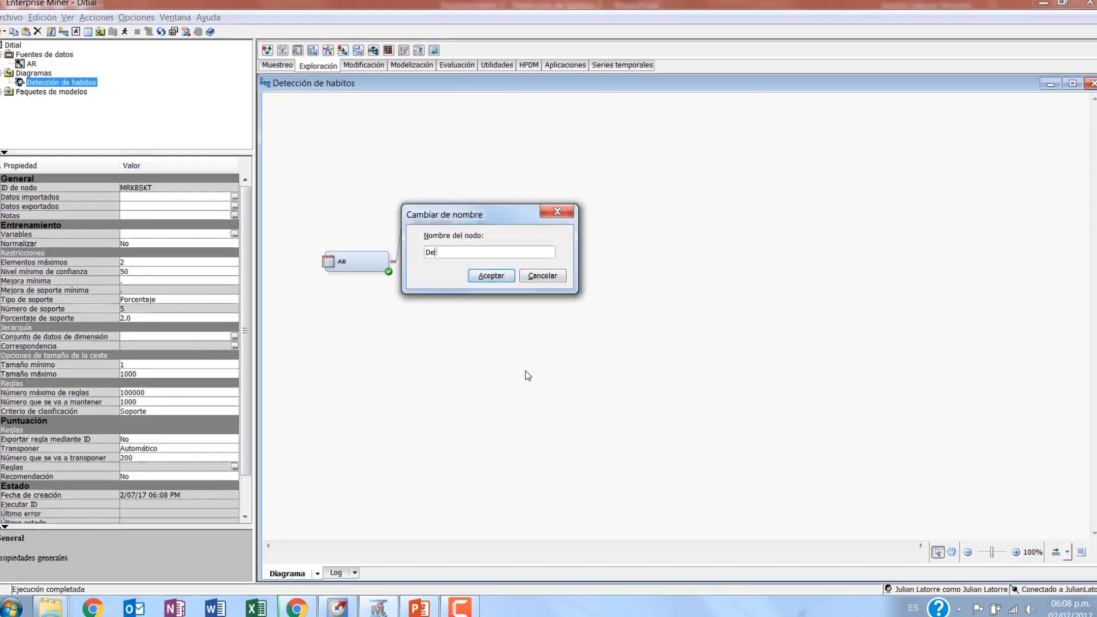
{"action": "type", "text": "tección de hábitos"}
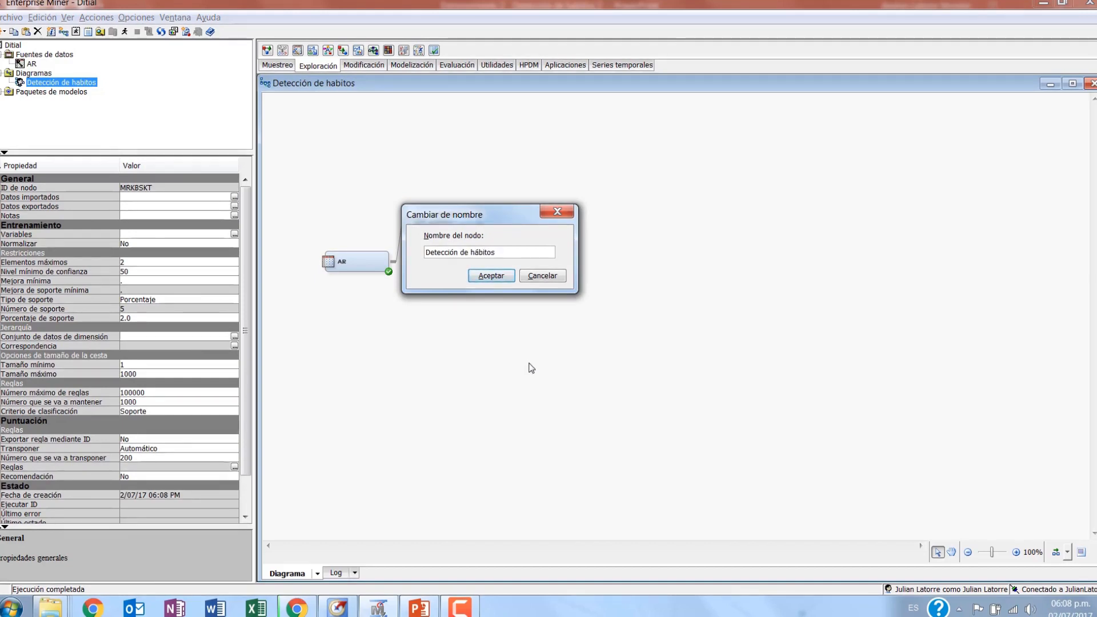
{"action": "left_click", "coordinate": [483, 276]}
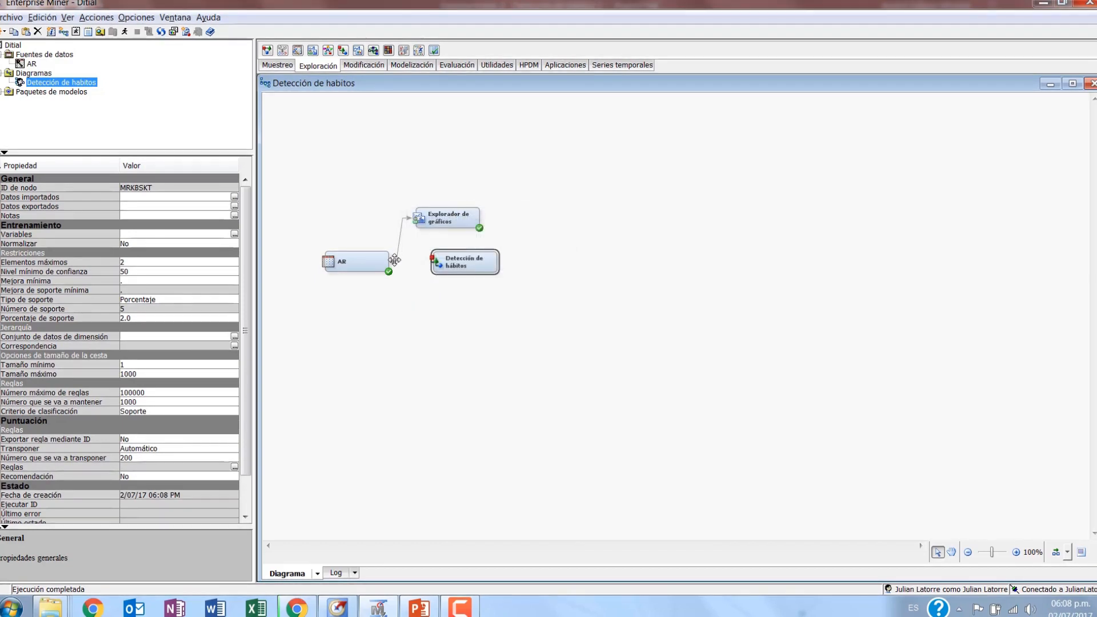
{"action": "left_click_drag", "start_coordinate": [393, 262], "coordinate": [436, 260]}
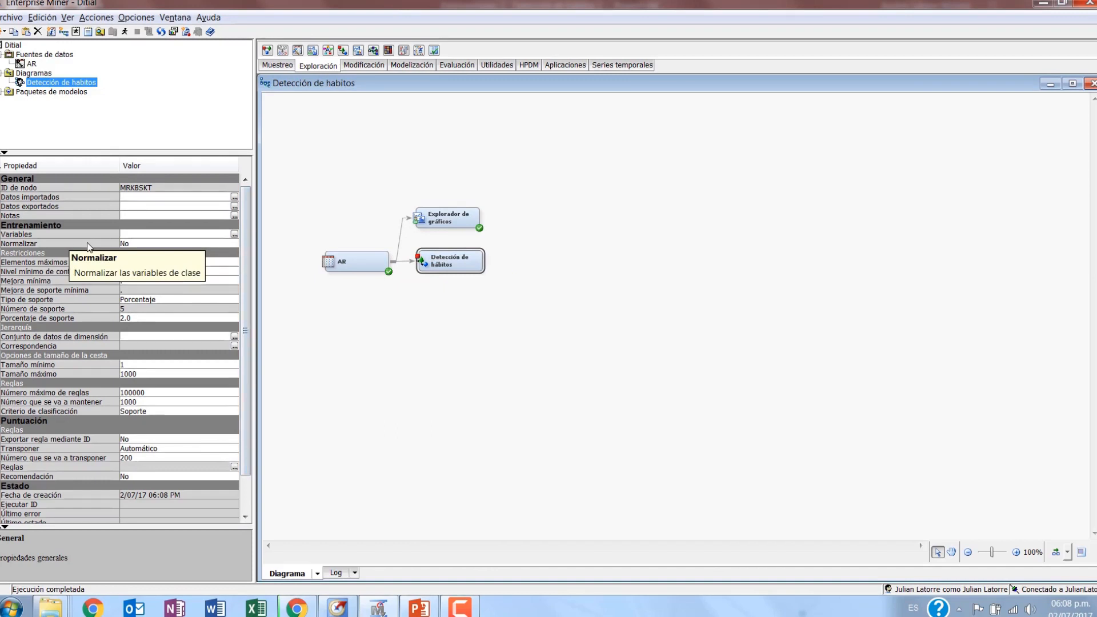
Step: Set Normalizar to Sí for the Detección de hábitos node
{"action": "left_click", "coordinate": [146, 242]}
{"action": "left_click", "coordinate": [153, 255]}
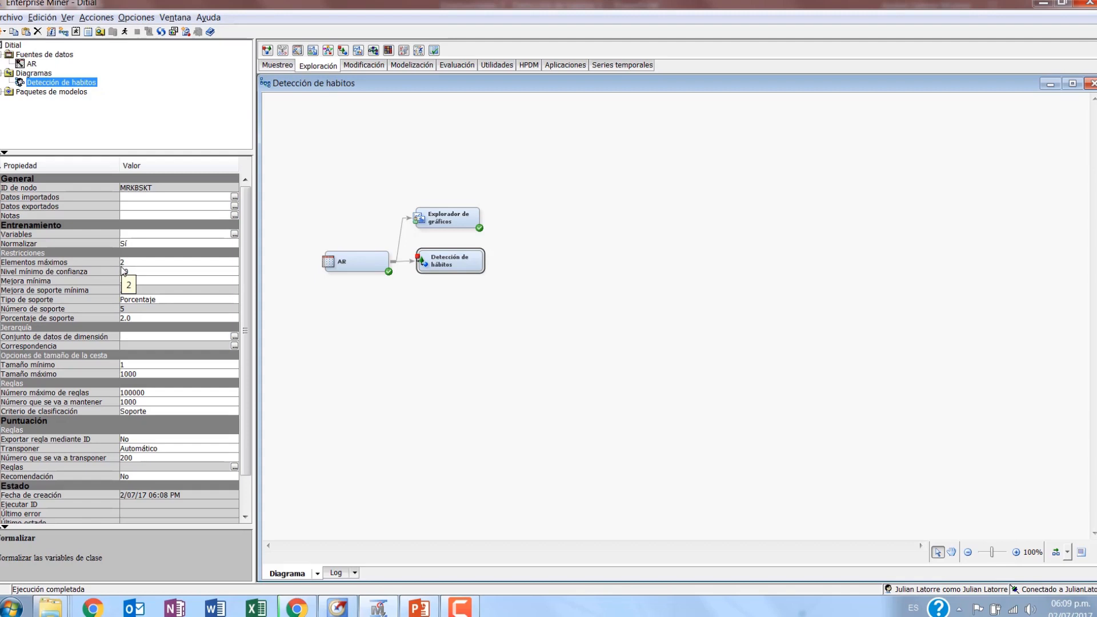
Step: Review the Restricciones settings of the Detección de hábitos node, from Elementos máximos through Porcentaje de soporte, keeping Tipo de soporte at Porcentaje
{"action": "left_click", "coordinate": [135, 263]}
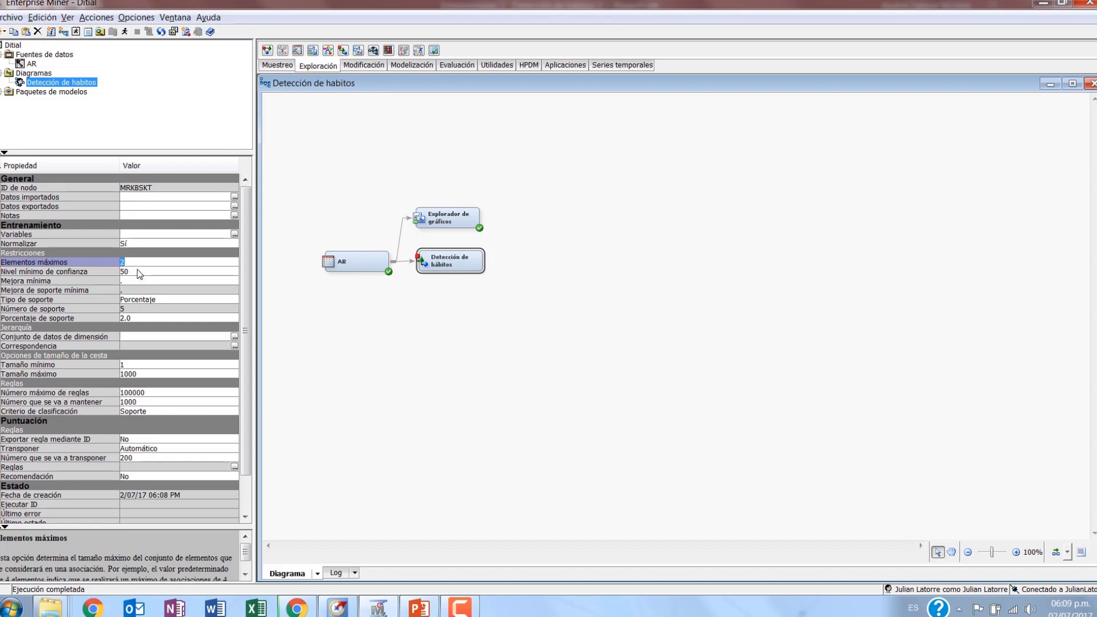
{"action": "left_click", "coordinate": [92, 271]}
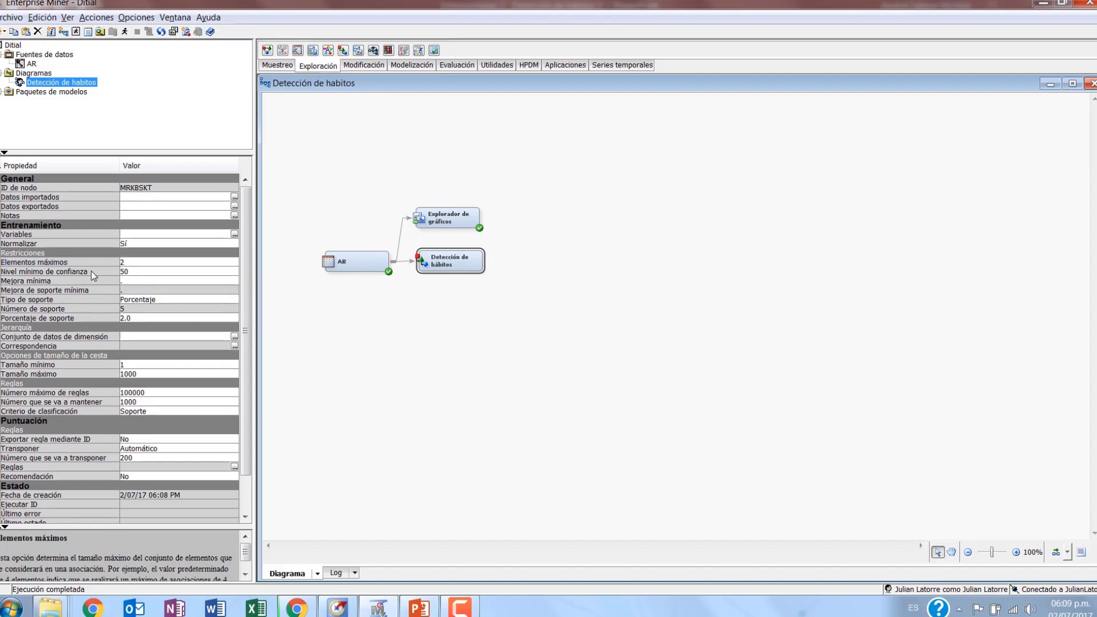
{"action": "left_click", "coordinate": [137, 272]}
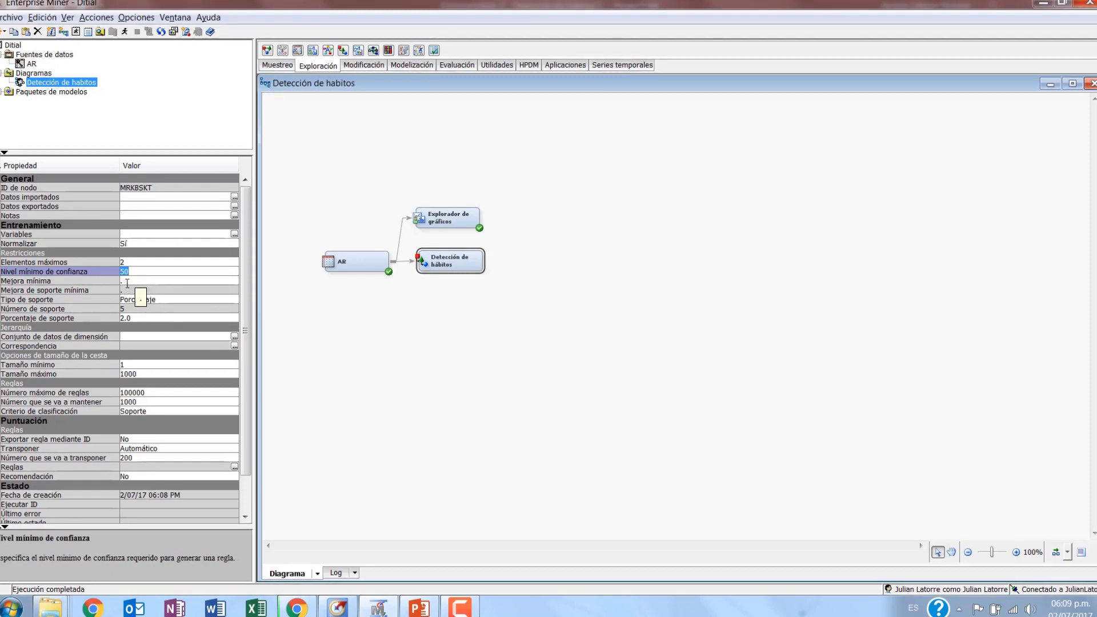
{"action": "left_click", "coordinate": [127, 282]}
{"action": "left_click", "coordinate": [129, 290]}
{"action": "left_click", "coordinate": [128, 282]}
{"action": "left_click", "coordinate": [130, 291]}
{"action": "left_click", "coordinate": [137, 300]}
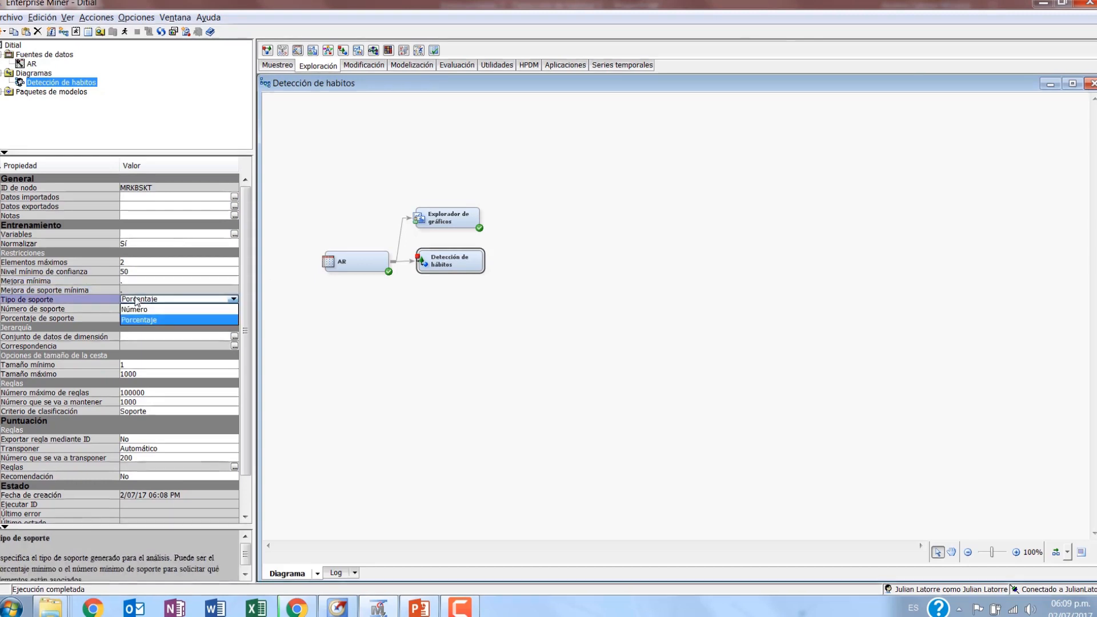
{"action": "left_click", "coordinate": [148, 320]}
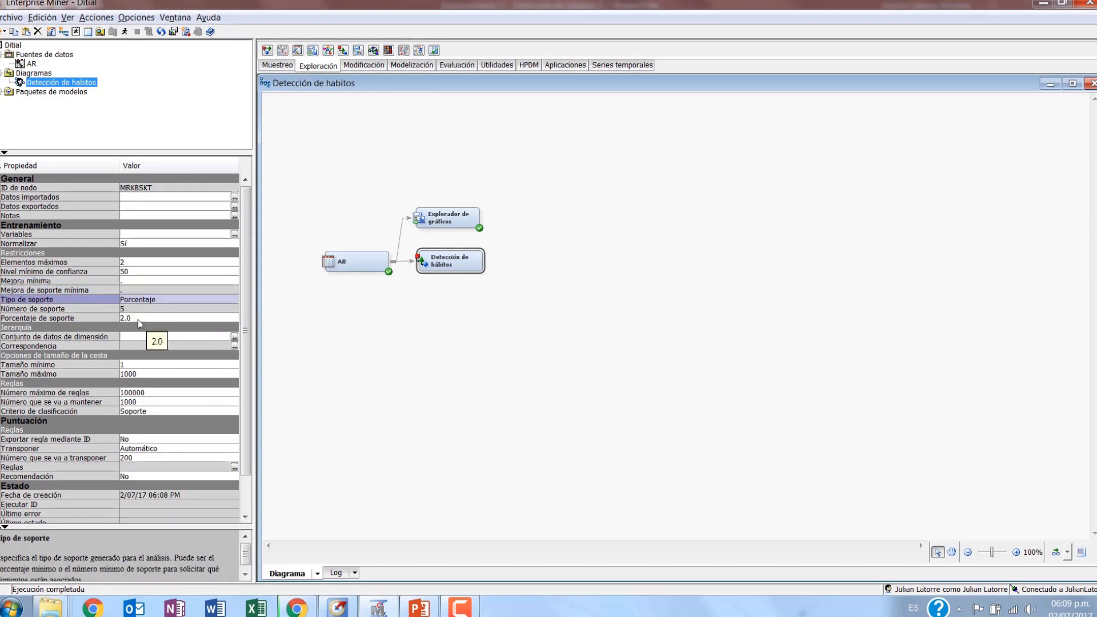
{"action": "left_click", "coordinate": [122, 310]}
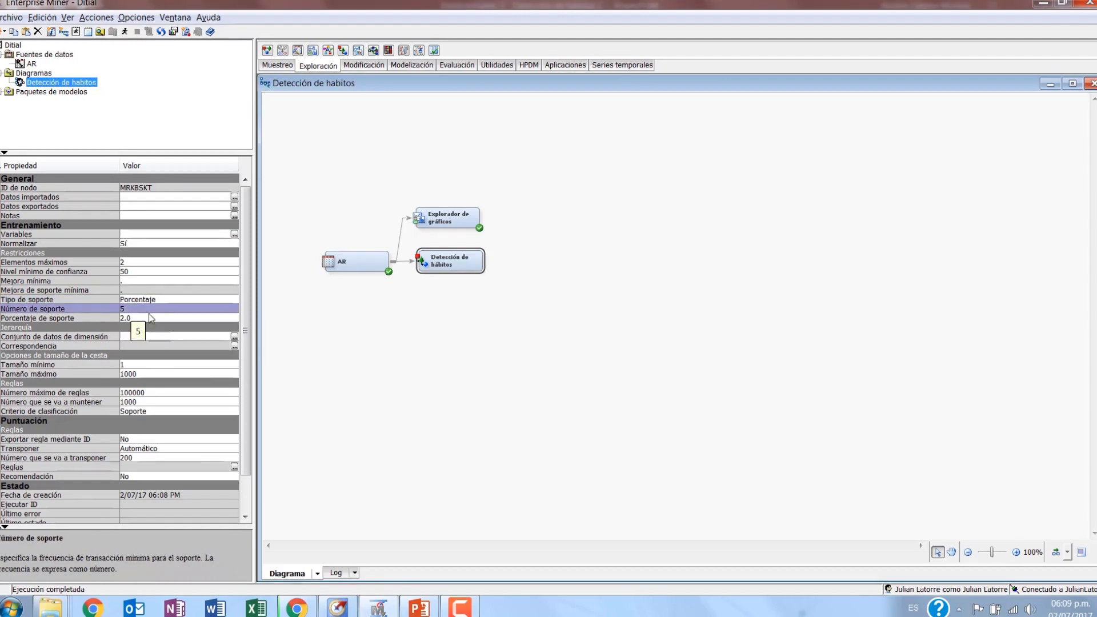
{"action": "left_click", "coordinate": [144, 318]}
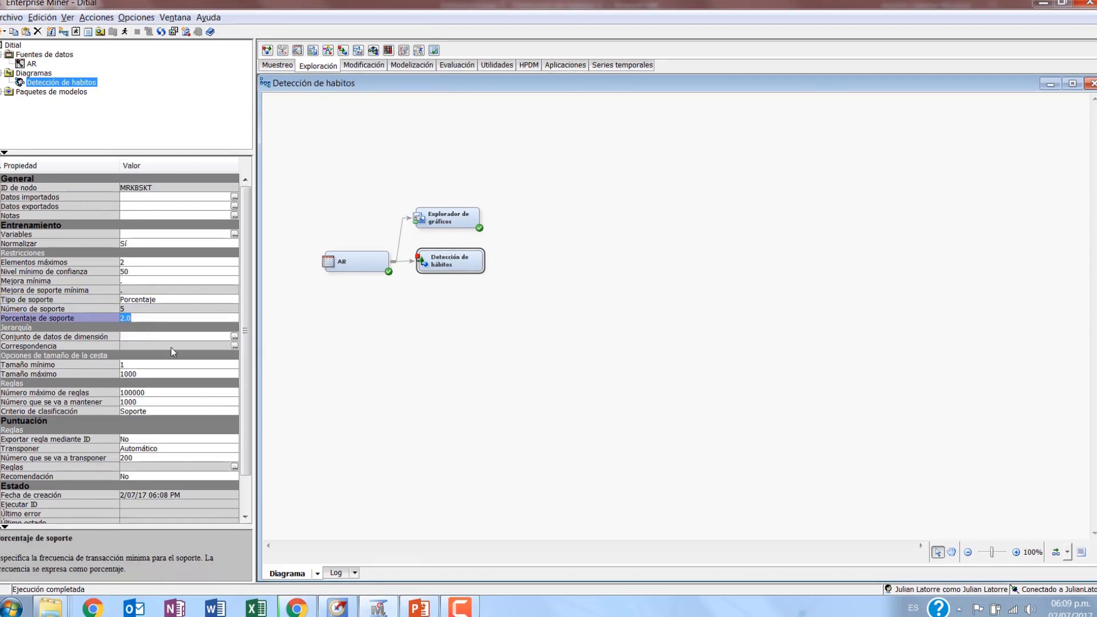
Step: Set Exportar regla mediante ID to Sí and Número que se va a transponer to 50 for the Detección de hábitos node
{"action": "left_click", "coordinate": [160, 439]}
{"action": "left_click", "coordinate": [160, 449]}
{"action": "left_click", "coordinate": [159, 449]}
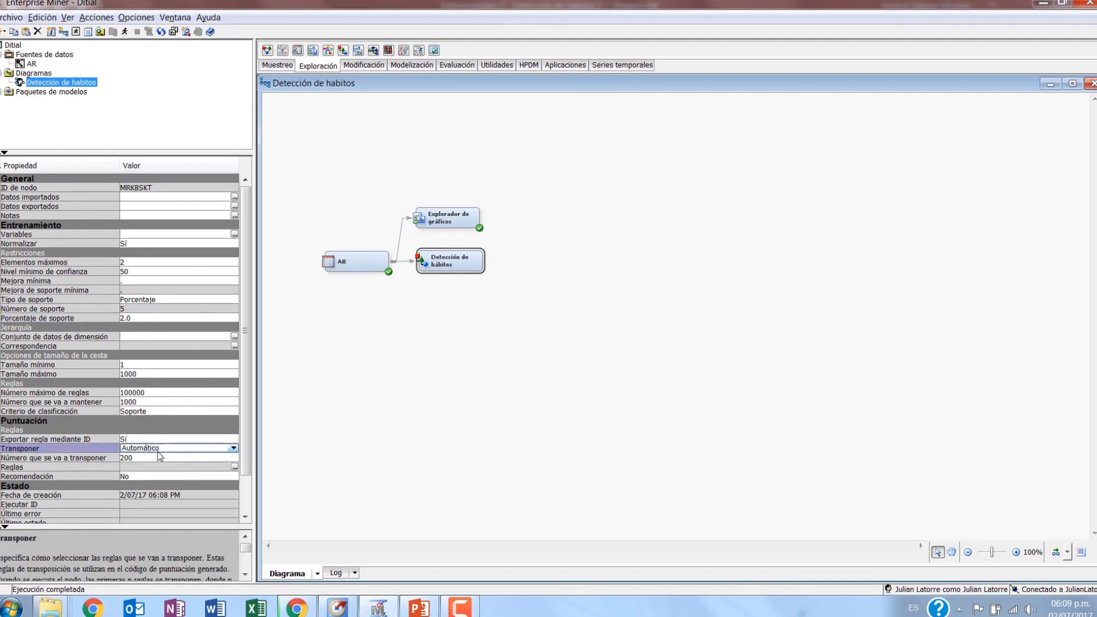
{"action": "left_click", "coordinate": [160, 458]}
{"action": "type", "text": "50"}
{"action": "key", "text": "Return"}
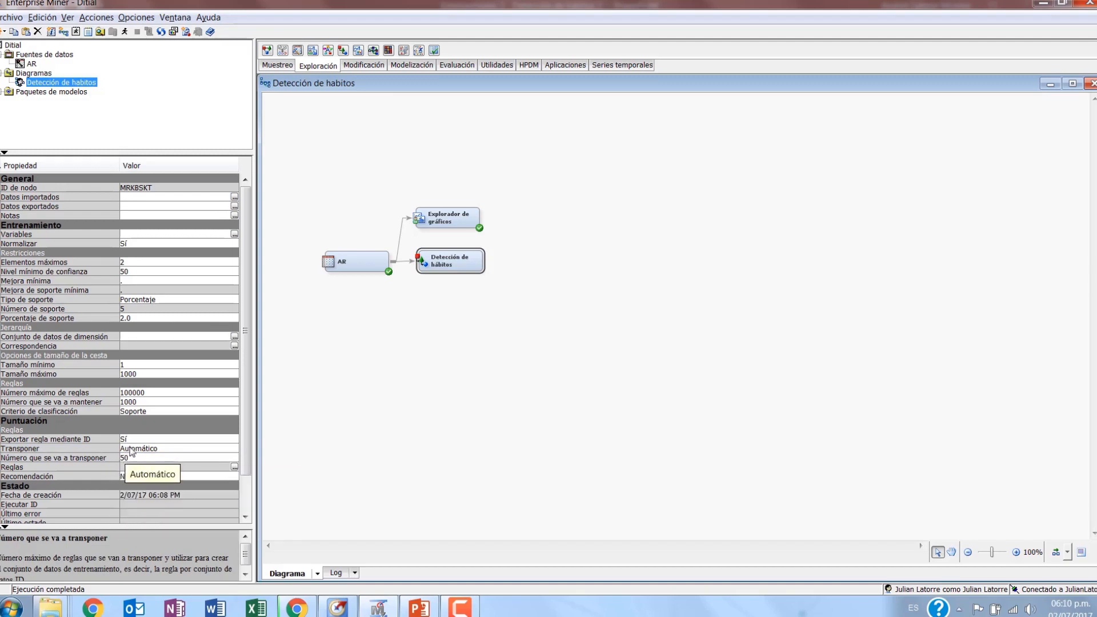
Step: Check the Transponer setting and set Recomendación to Sí for the Detección de hábitos node
{"action": "left_click", "coordinate": [131, 451]}
{"action": "left_click", "coordinate": [145, 459]}
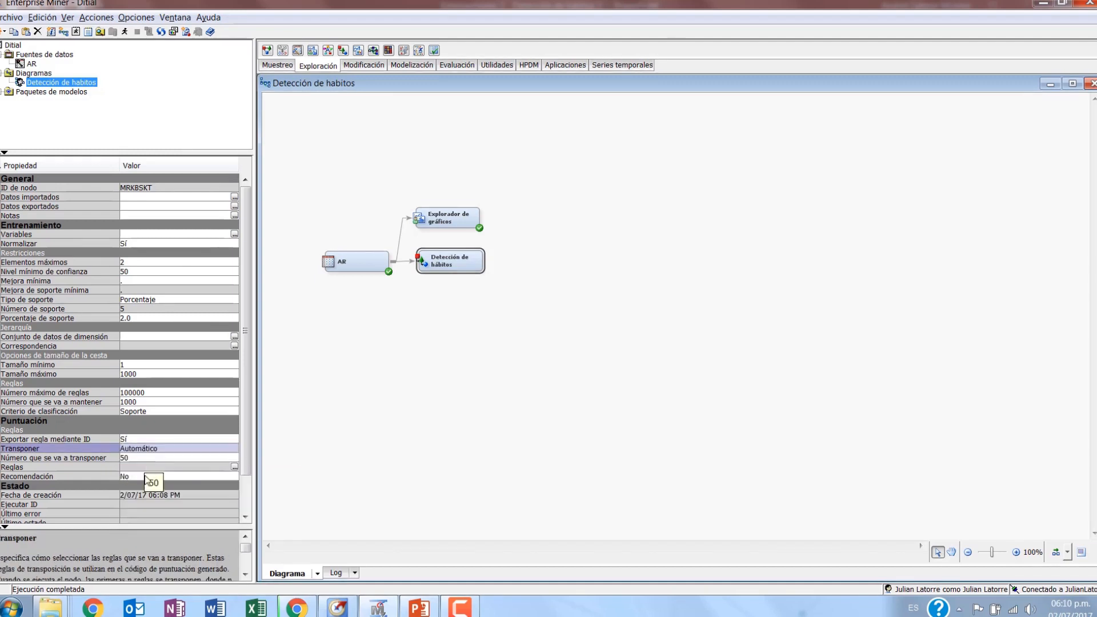
{"action": "left_click", "coordinate": [142, 475]}
{"action": "left_click", "coordinate": [140, 486]}
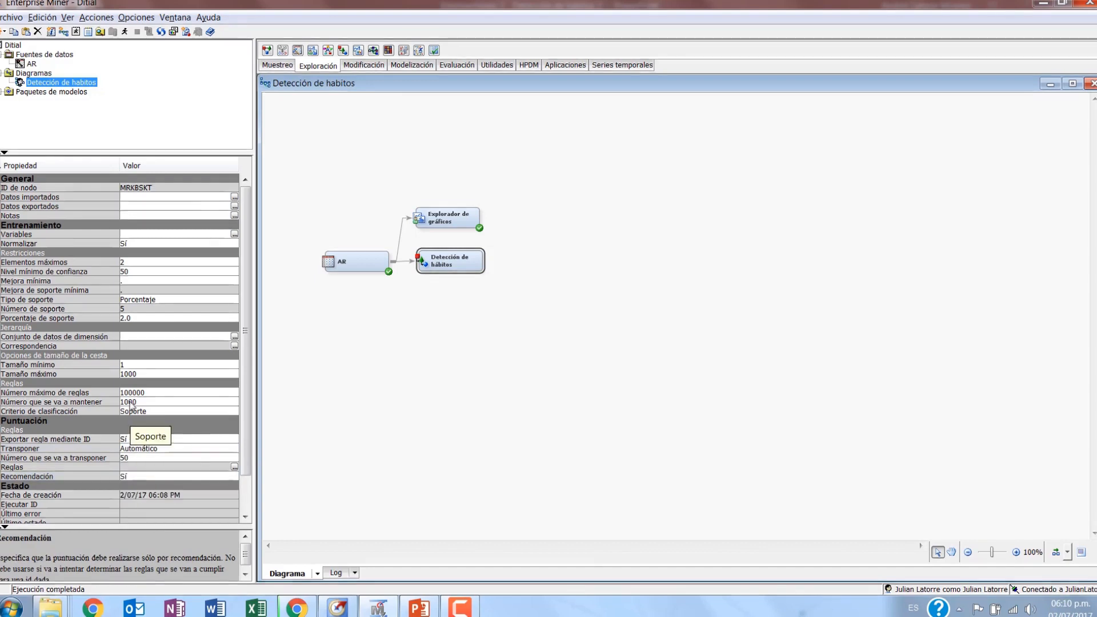
Step: Run the Detección de hábitos node and open its results in a maximized window
{"action": "right_click", "coordinate": [457, 264]}
{"action": "left_click", "coordinate": [484, 304]}
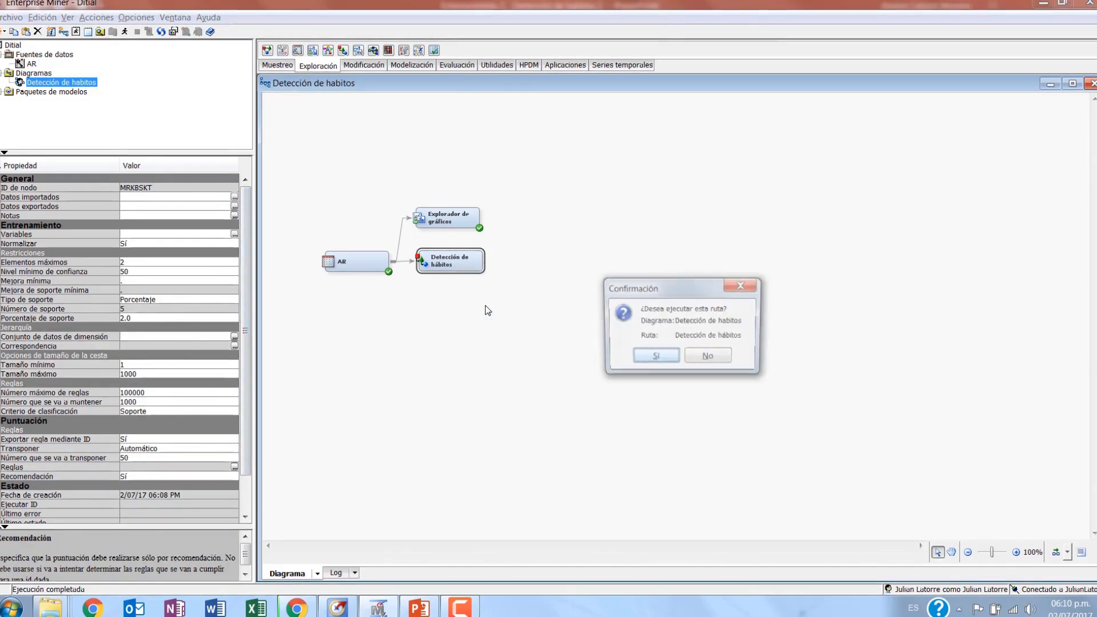
{"action": "left_click", "coordinate": [651, 357]}
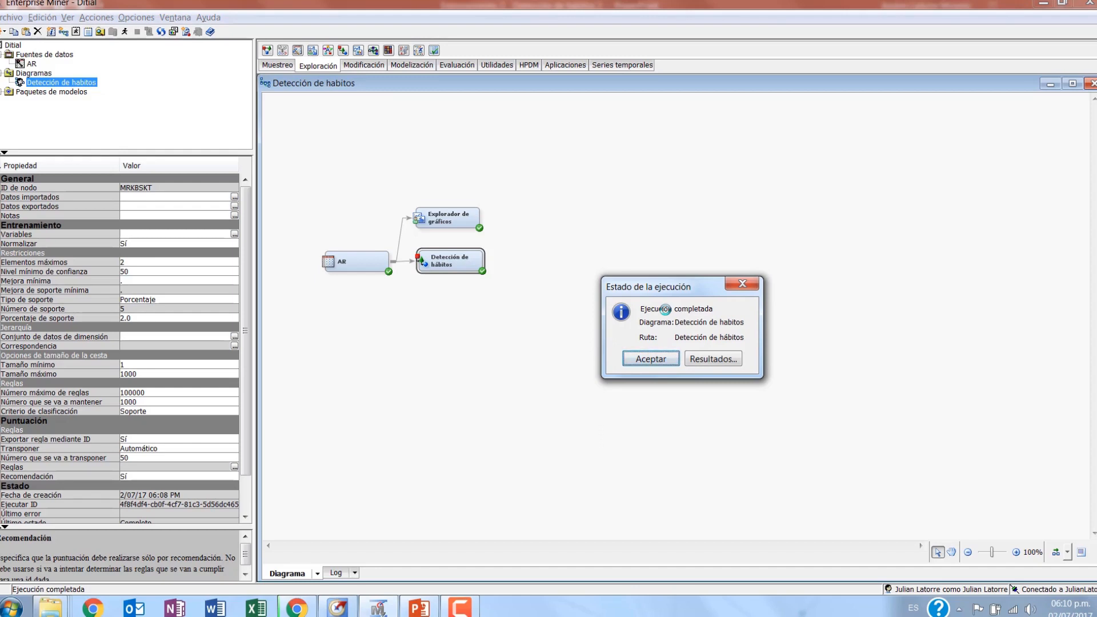
{"action": "left_click", "coordinate": [727, 362]}
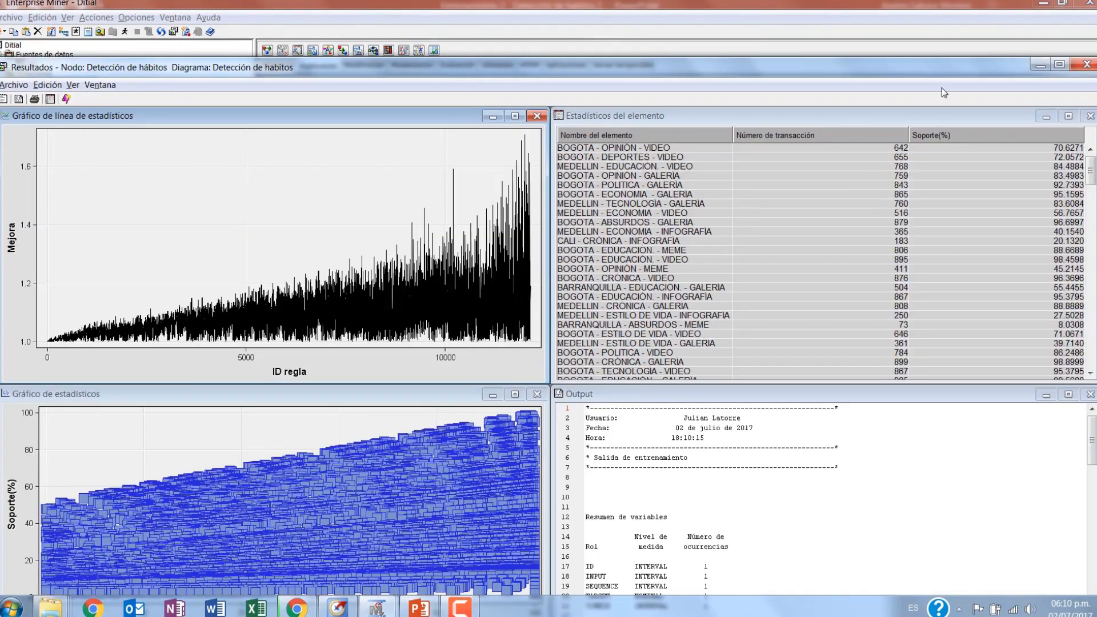
{"action": "left_click", "coordinate": [1059, 64]}
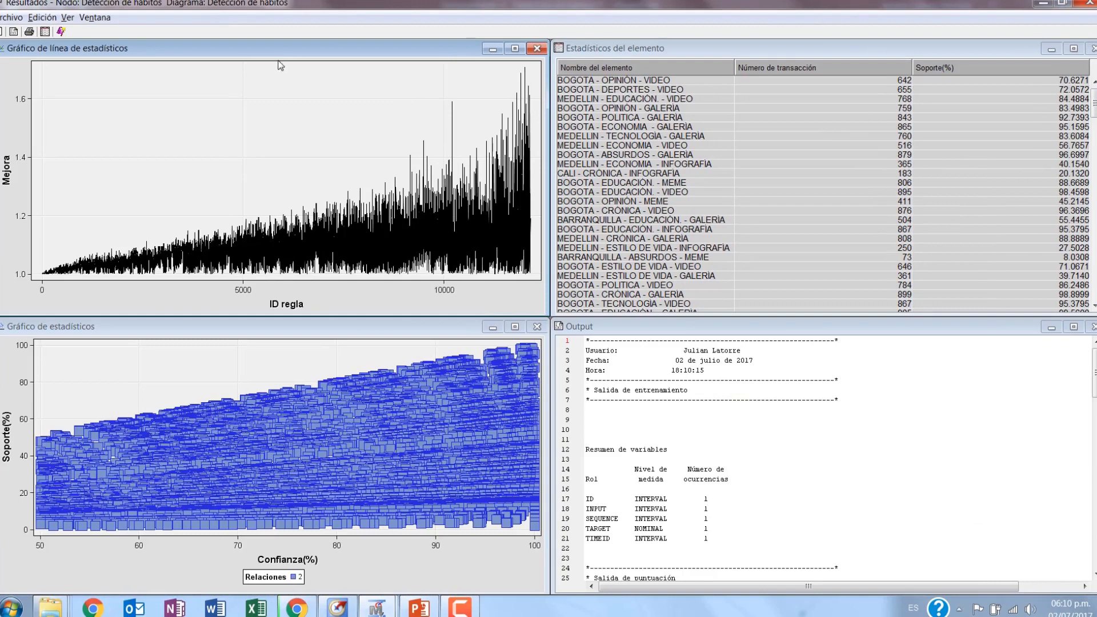
Step: Enlarge the Gráfico de línea de estadísticos, examine the Mejora of several rules along the line, and restore the chart's size
{"action": "left_click", "coordinate": [514, 49]}
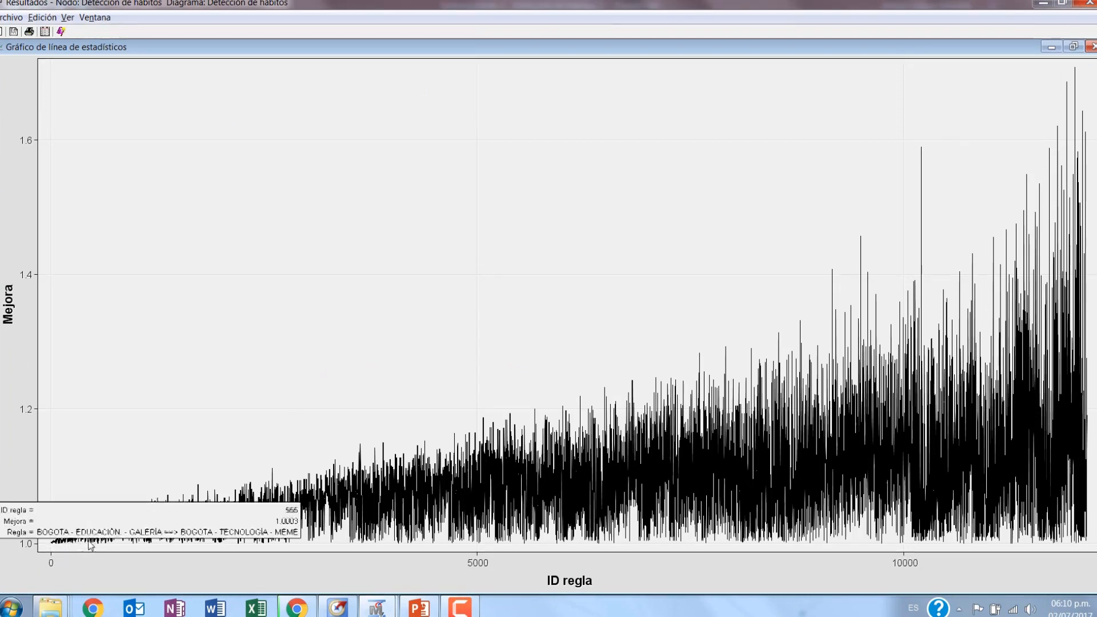
{"action": "mouse_move", "coordinate": [64, 550]}
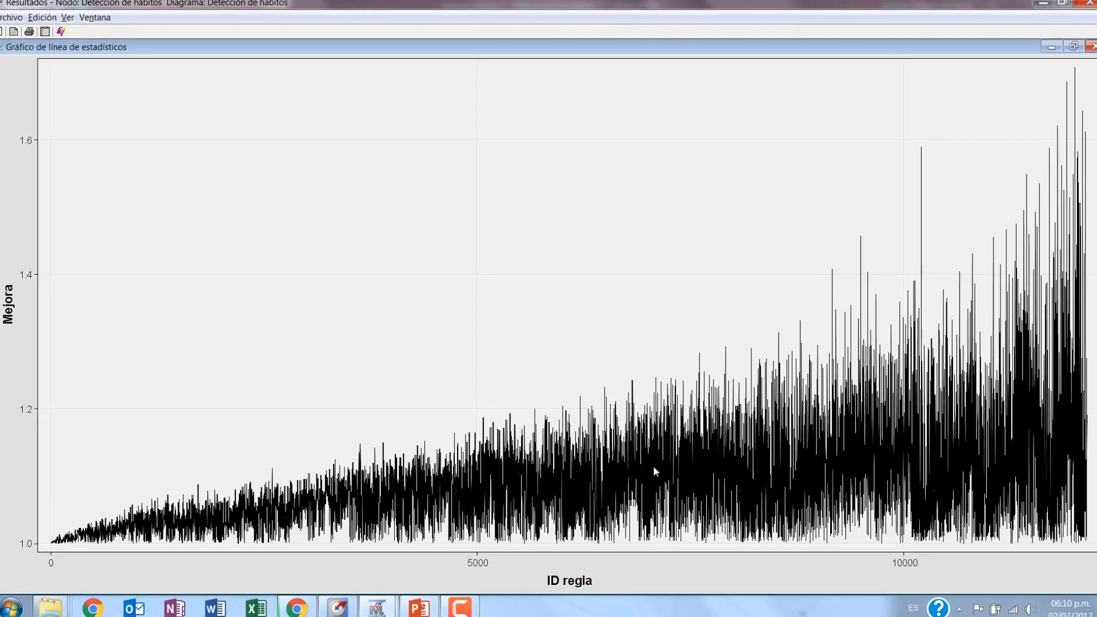
{"action": "mouse_move", "coordinate": [654, 467]}
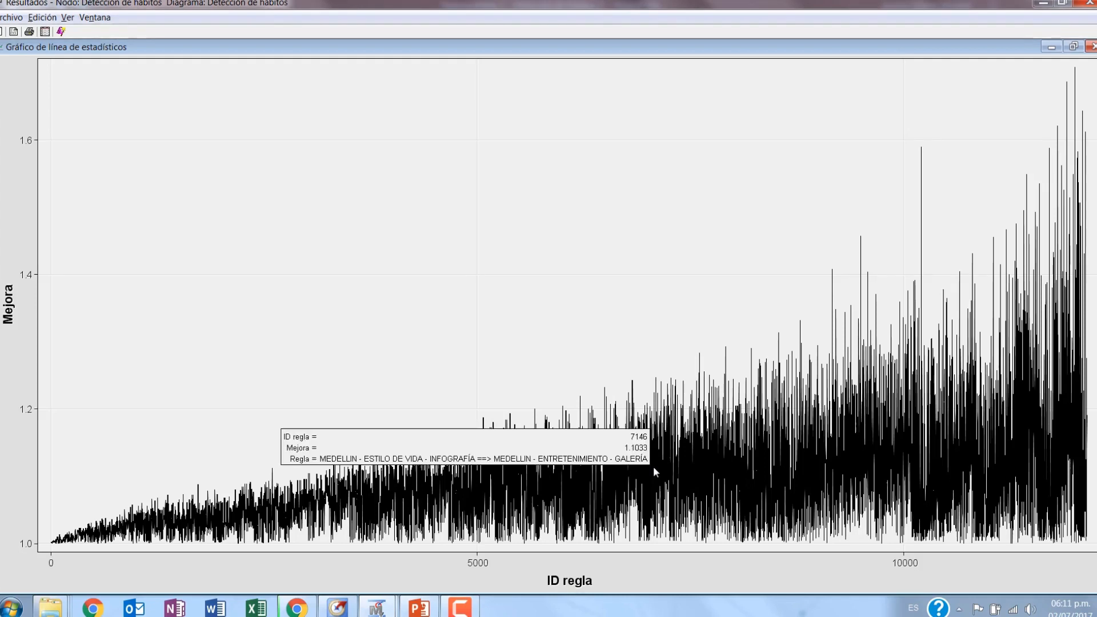
{"action": "mouse_move", "coordinate": [782, 480]}
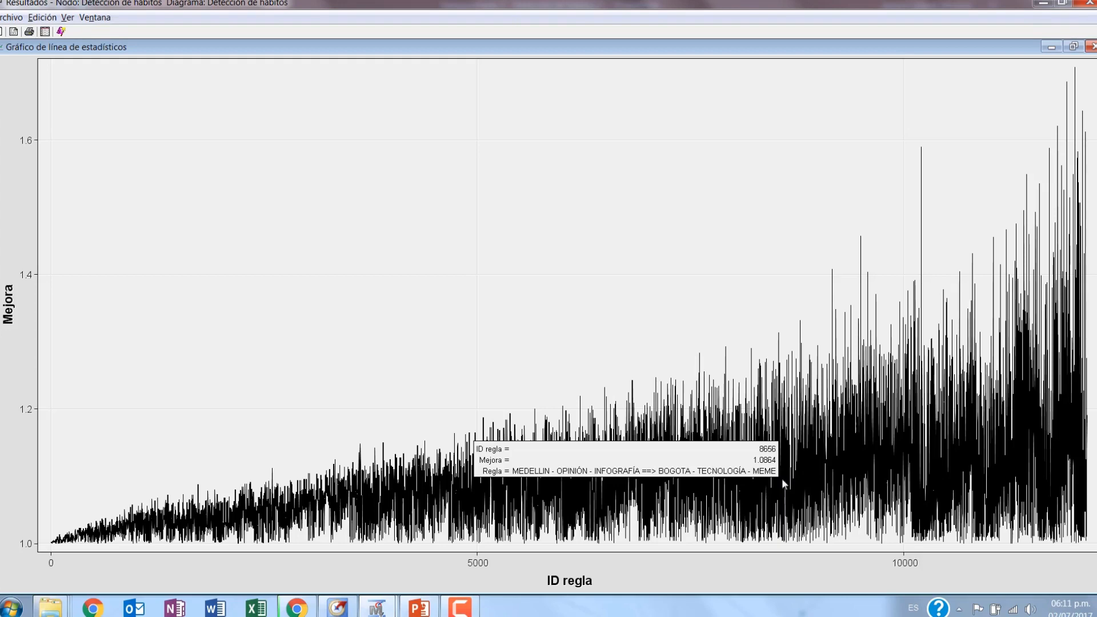
{"action": "left_click", "coordinate": [1072, 46]}
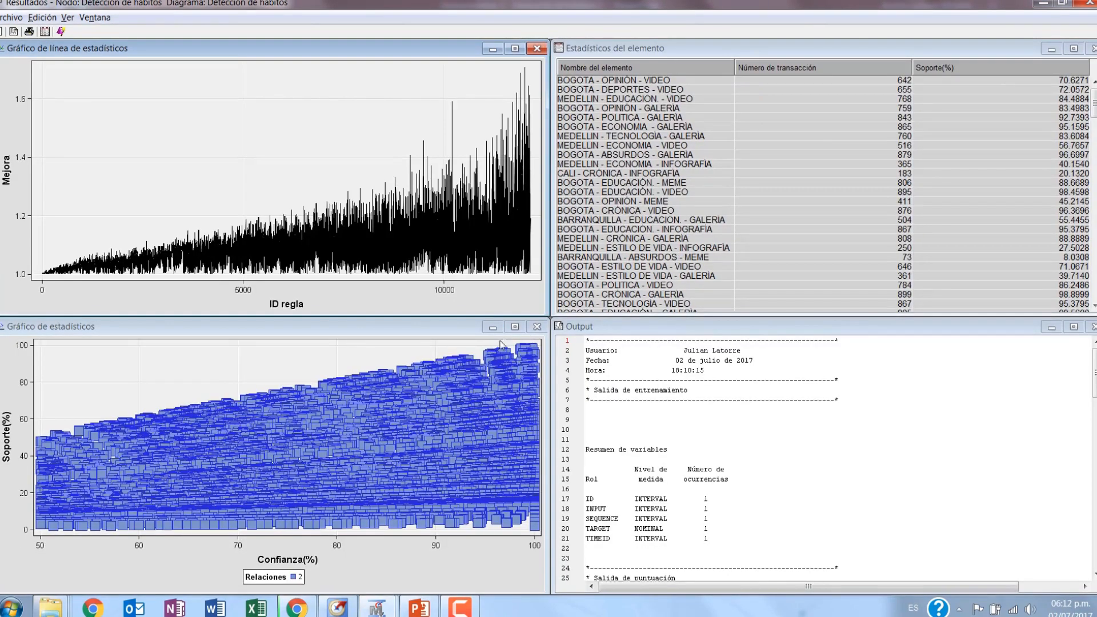
Step: Enlarge the Gráfico de estadísticos and select the rules with confidence above about 81% and support above about 45%
{"action": "left_click", "coordinate": [515, 326]}
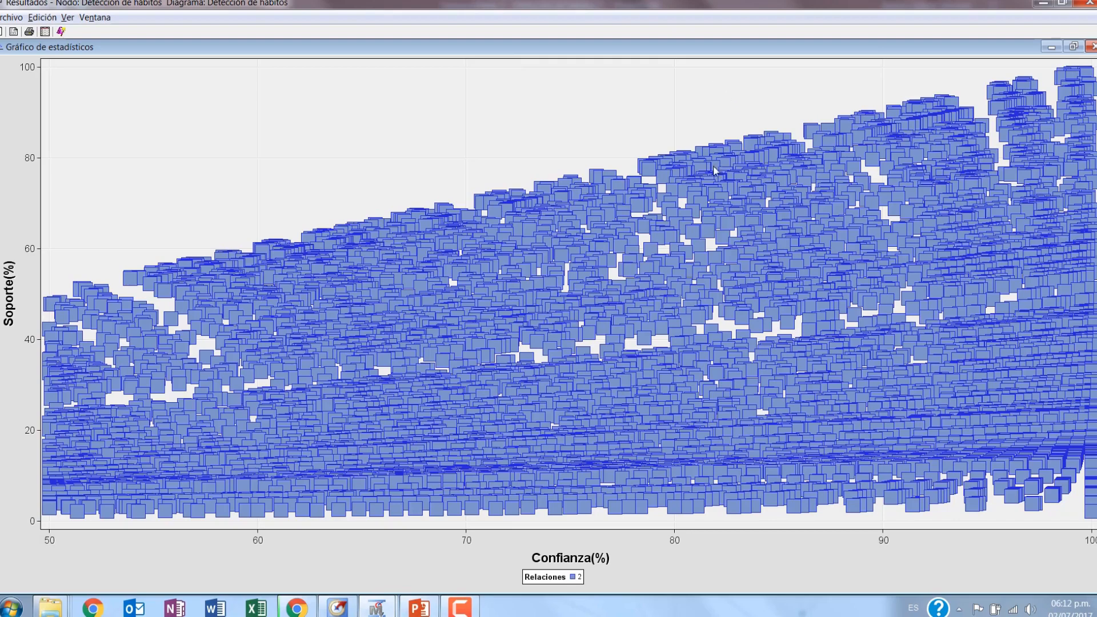
{"action": "left_click_drag", "start_coordinate": [710, 80], "coordinate": [1078, 299]}
{"action": "left_click_drag", "start_coordinate": [694, 63], "coordinate": [1083, 320]}
{"action": "mouse_move", "coordinate": [984, 296]}
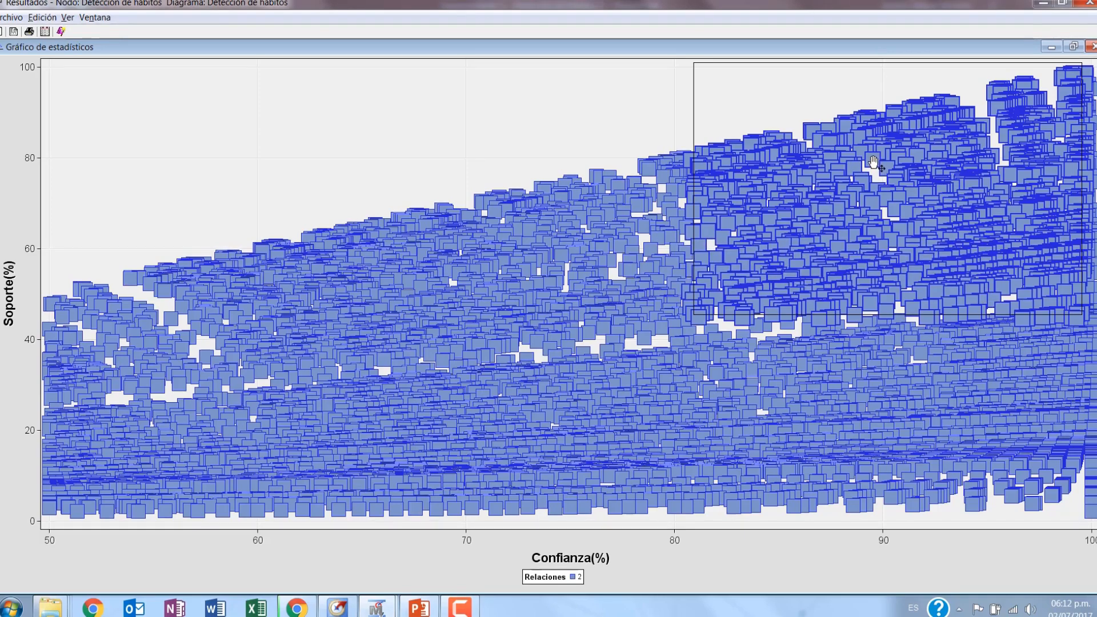
{"action": "mouse_move", "coordinate": [872, 162]}
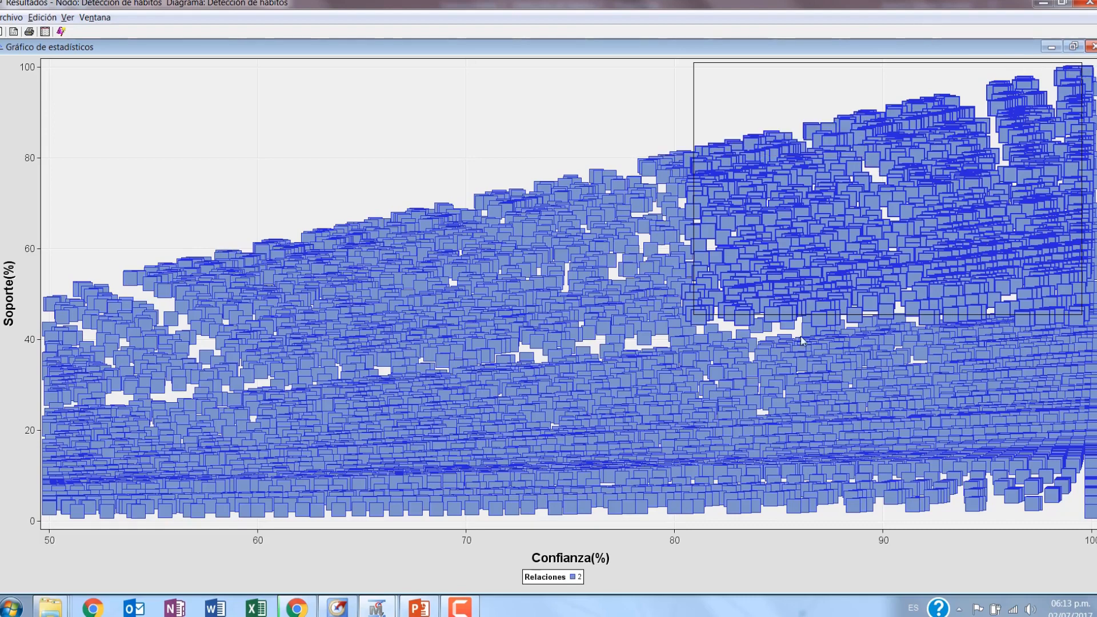
Step: Select the mid-range rules in the Gráfico de estadísticos, replace that selection with low-support points, and restore the chart's size
{"action": "left_click_drag", "start_coordinate": [386, 275], "coordinate": [768, 453]}
{"action": "left_click", "coordinate": [892, 455]}
{"action": "left_click", "coordinate": [855, 495]}
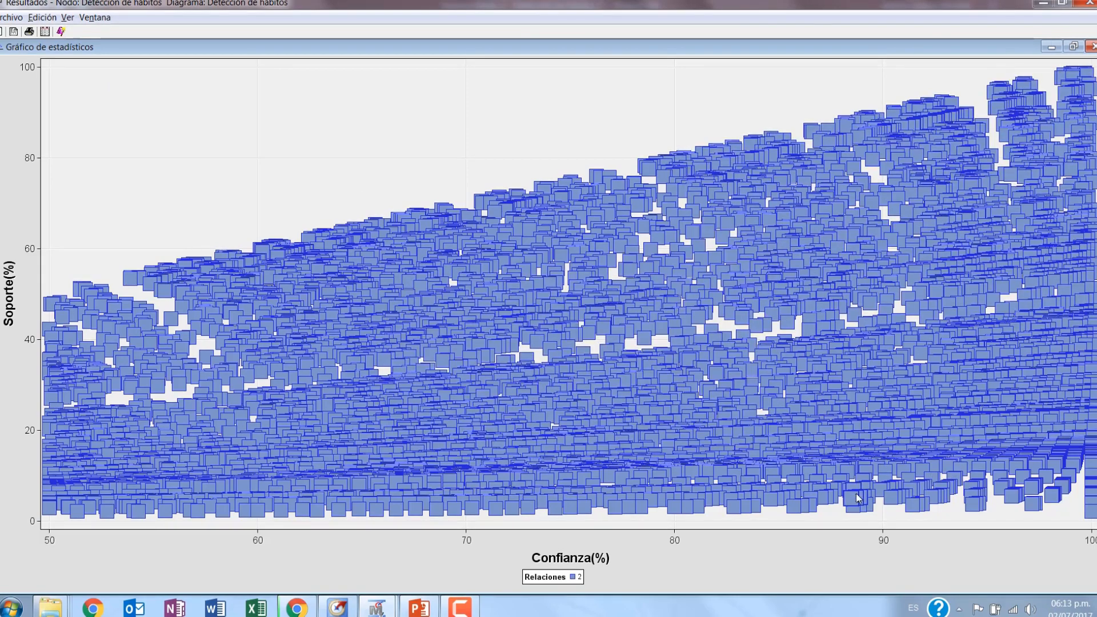
{"action": "left_click", "coordinate": [1073, 48]}
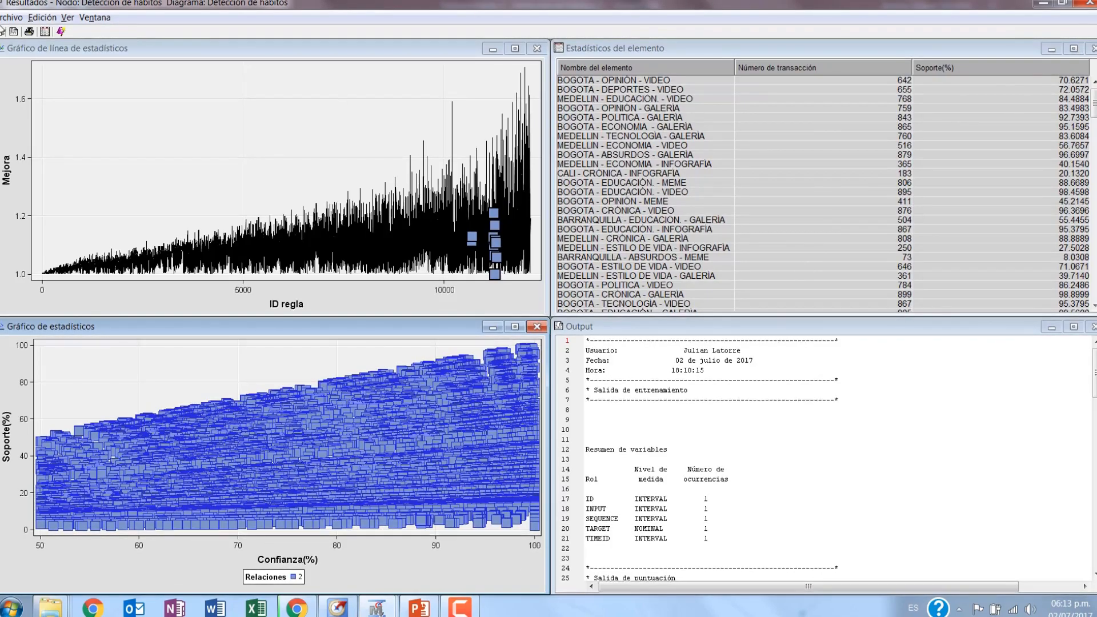
Step: Open the Tabla de reglas in a maximized view and widen its Regla column so the full rules are readable
{"action": "left_click", "coordinate": [32, 21]}
{"action": "mouse_move", "coordinate": [68, 17]}
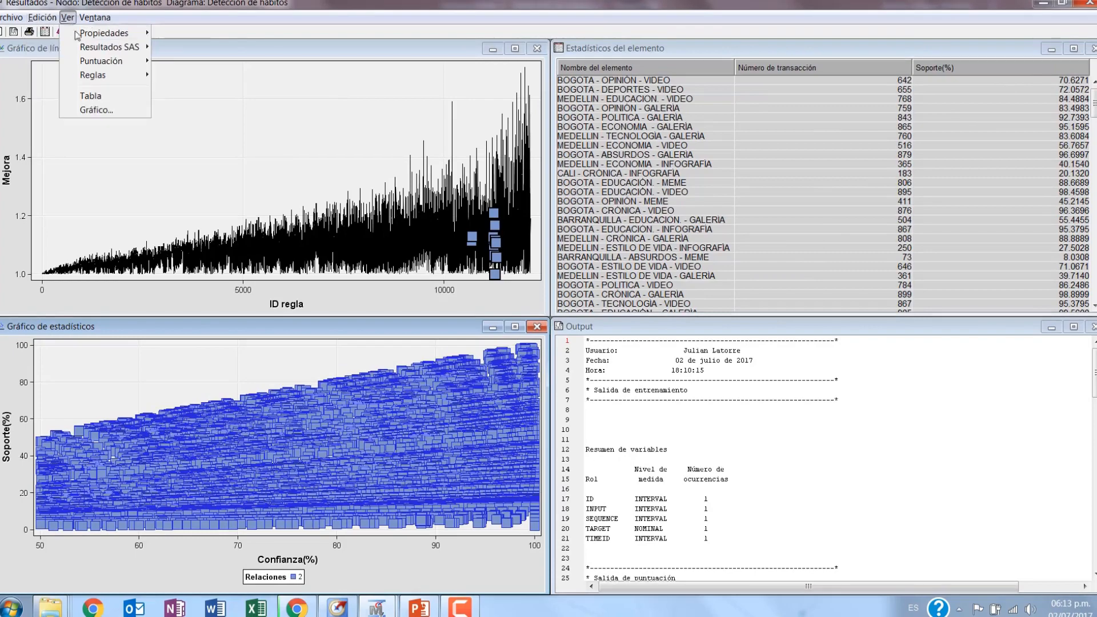
{"action": "mouse_move", "coordinate": [113, 77]}
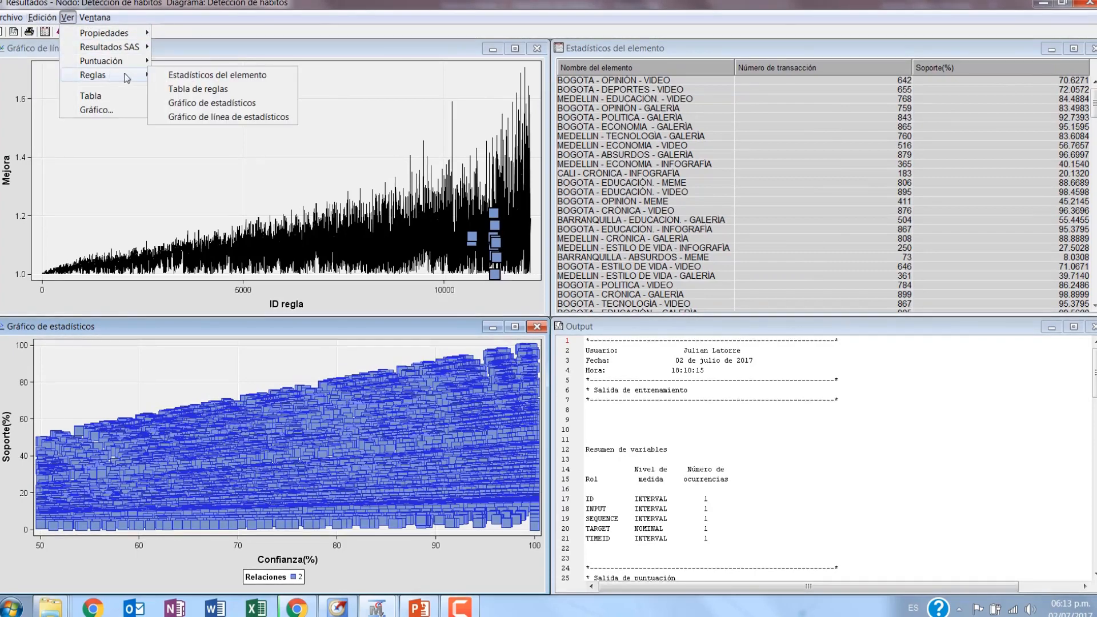
{"action": "left_click", "coordinate": [189, 88]}
{"action": "left_click", "coordinate": [189, 50]}
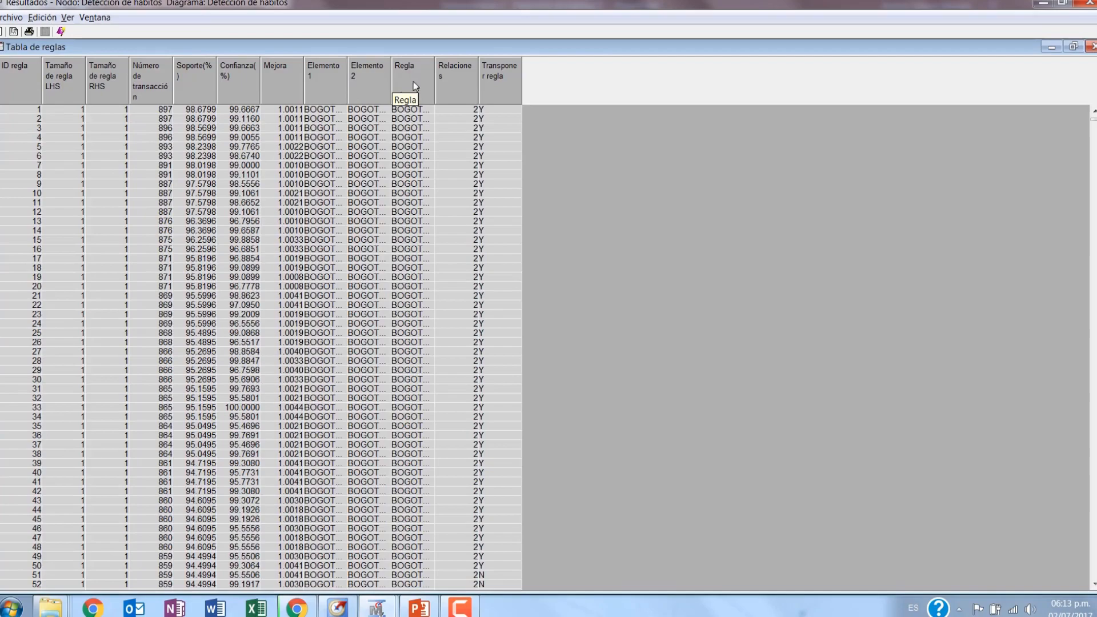
{"action": "left_click_drag", "start_coordinate": [435, 84], "coordinate": [715, 100]}
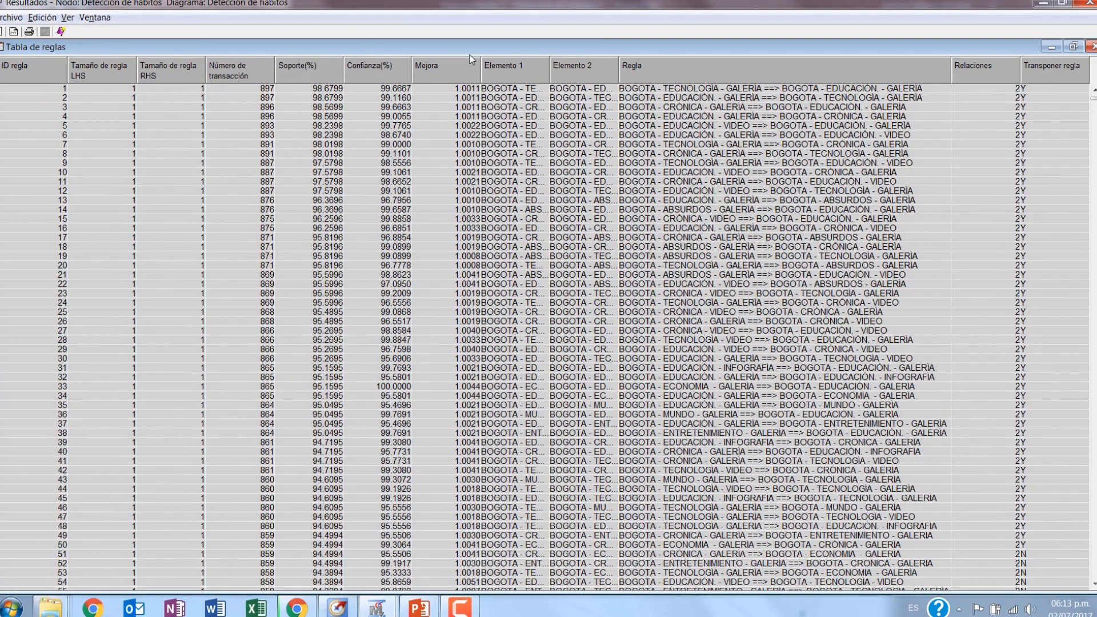
Step: Examine the rules table sorted in ascending order by Elemento 1 and by Elemento 2
{"action": "left_click", "coordinate": [518, 68]}
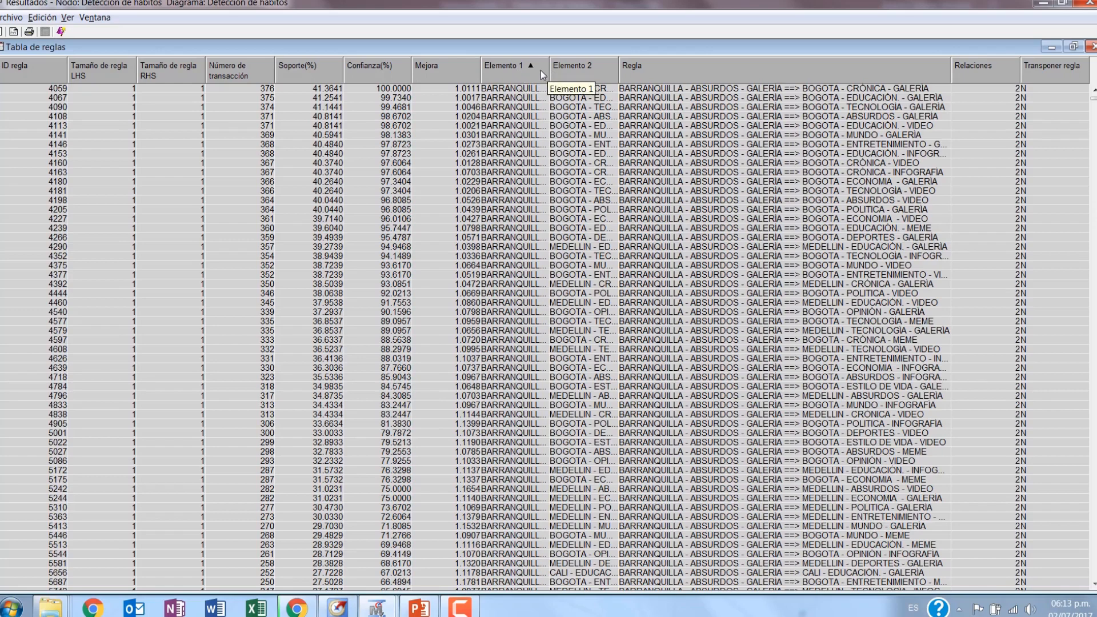
{"action": "left_click", "coordinate": [577, 71]}
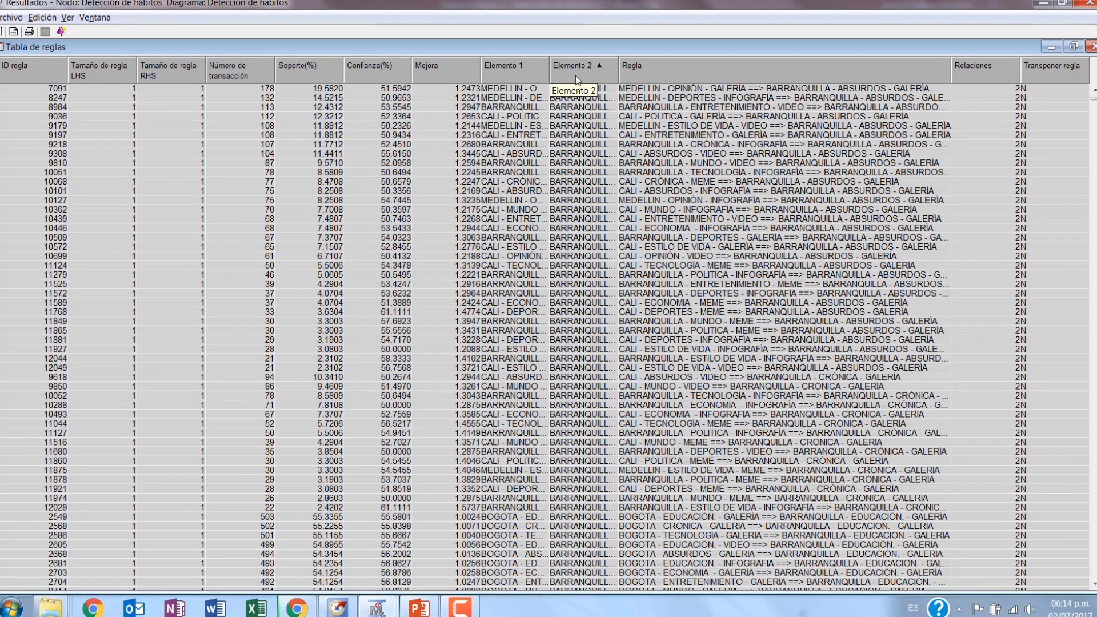
Step: Examine the first rules in the table sorted in descending order by Mejora and by ID regla
{"action": "left_click", "coordinate": [437, 71]}
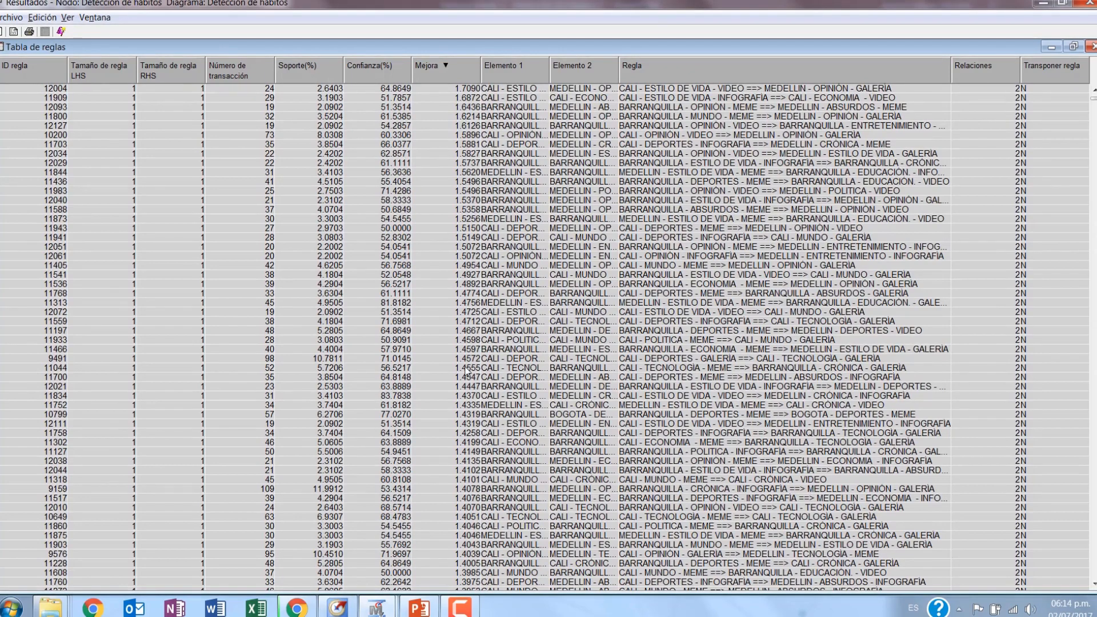
{"action": "left_click", "coordinate": [25, 88]}
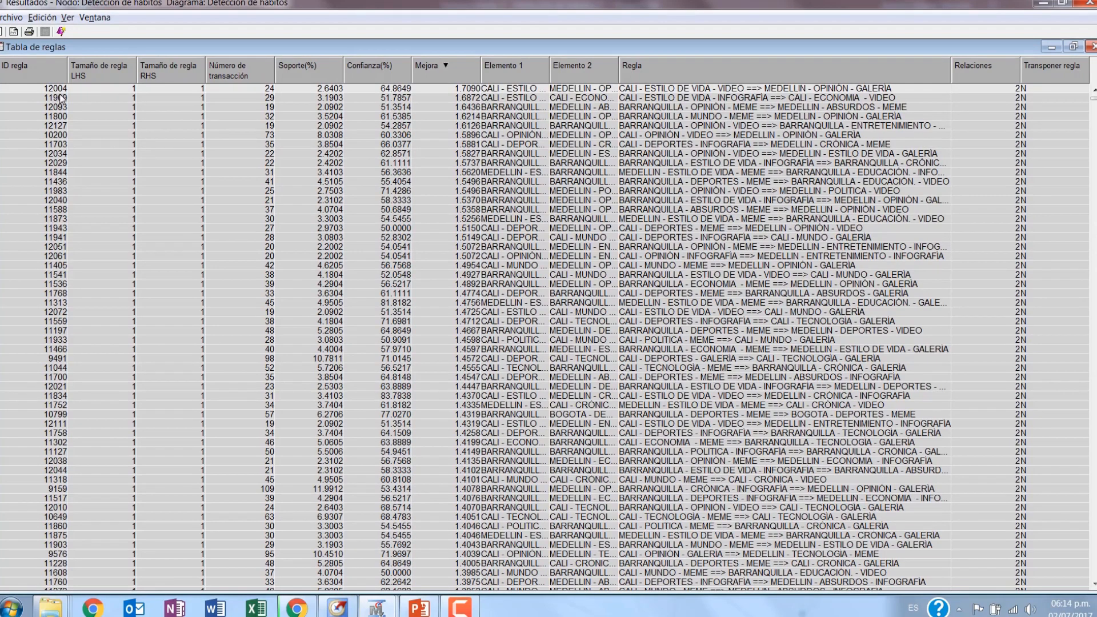
{"action": "left_click", "coordinate": [46, 78]}
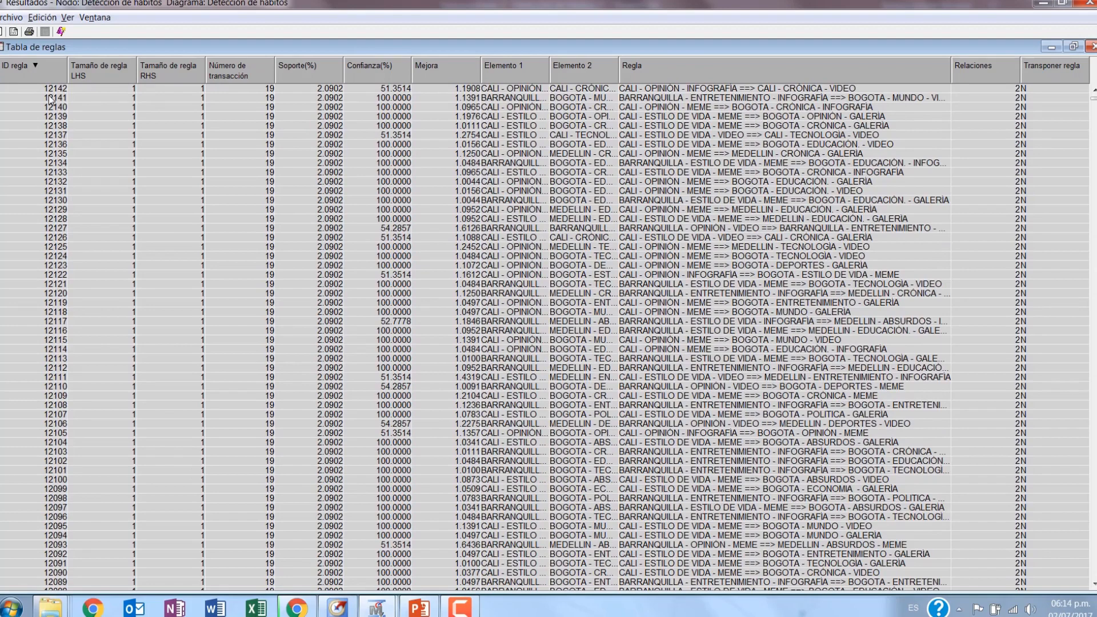
{"action": "left_click", "coordinate": [49, 97]}
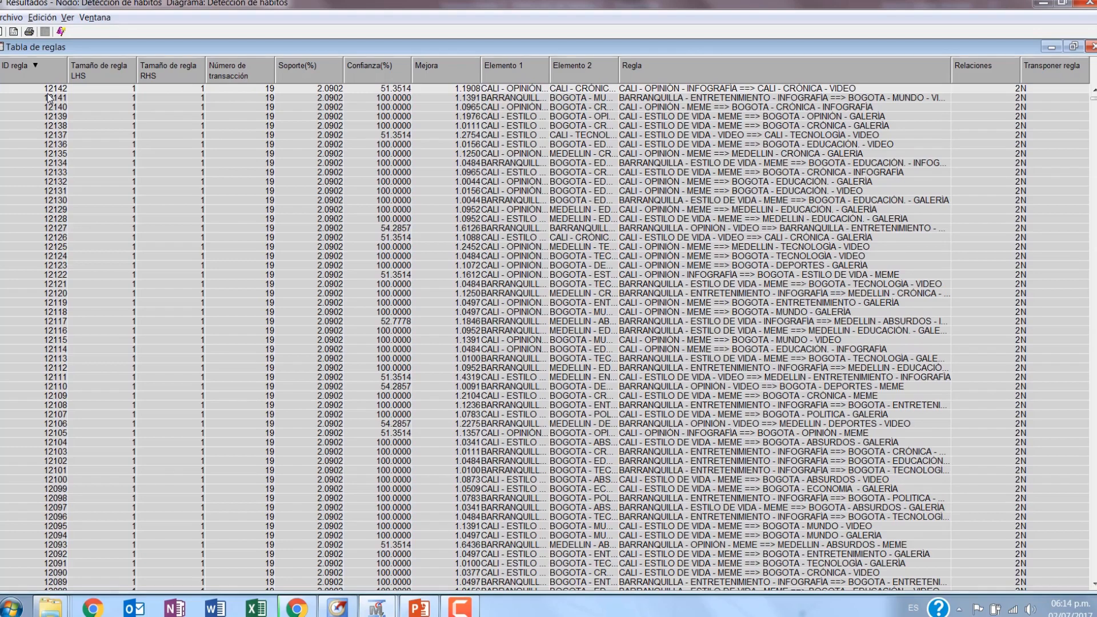
Step: Sort the Tabla de reglas in descending order by Mejora and examine the rules from the highest values down
{"action": "left_click", "coordinate": [437, 67]}
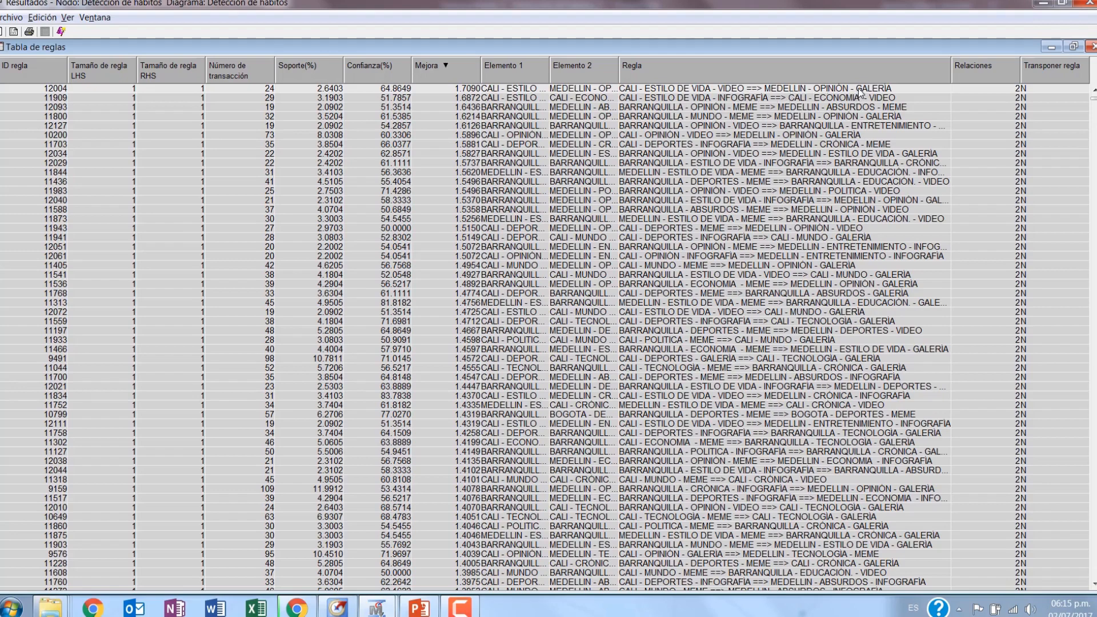
{"action": "left_click", "coordinate": [775, 98]}
{"action": "scroll", "coordinate": [751, 116], "scroll_direction": "down", "scroll_amount": 7}
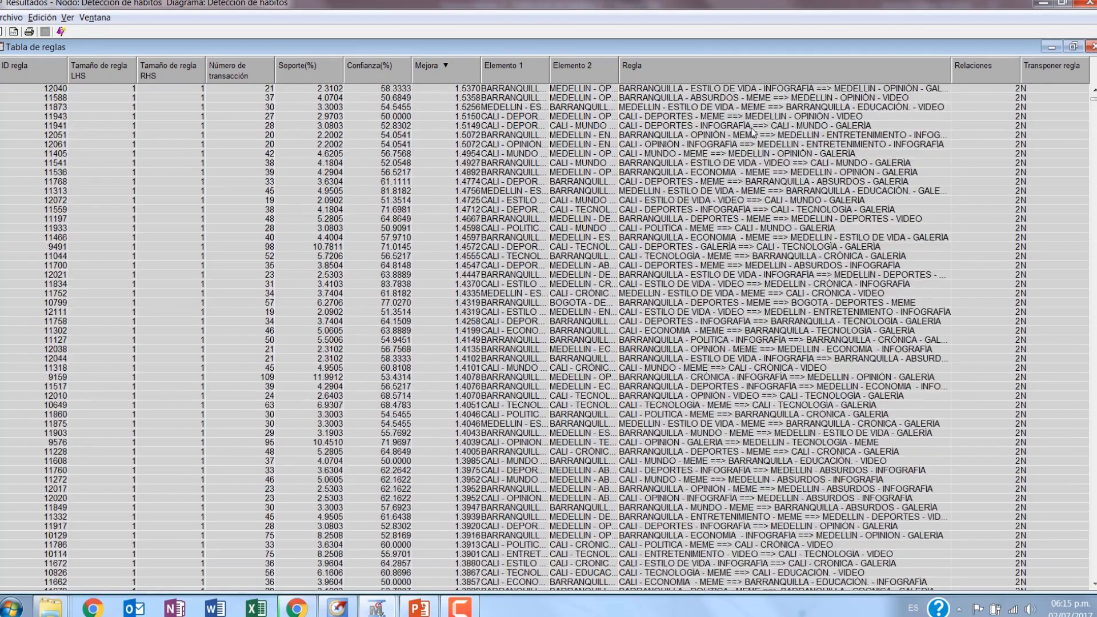
{"action": "scroll", "coordinate": [737, 172], "scroll_direction": "down", "scroll_amount": 13}
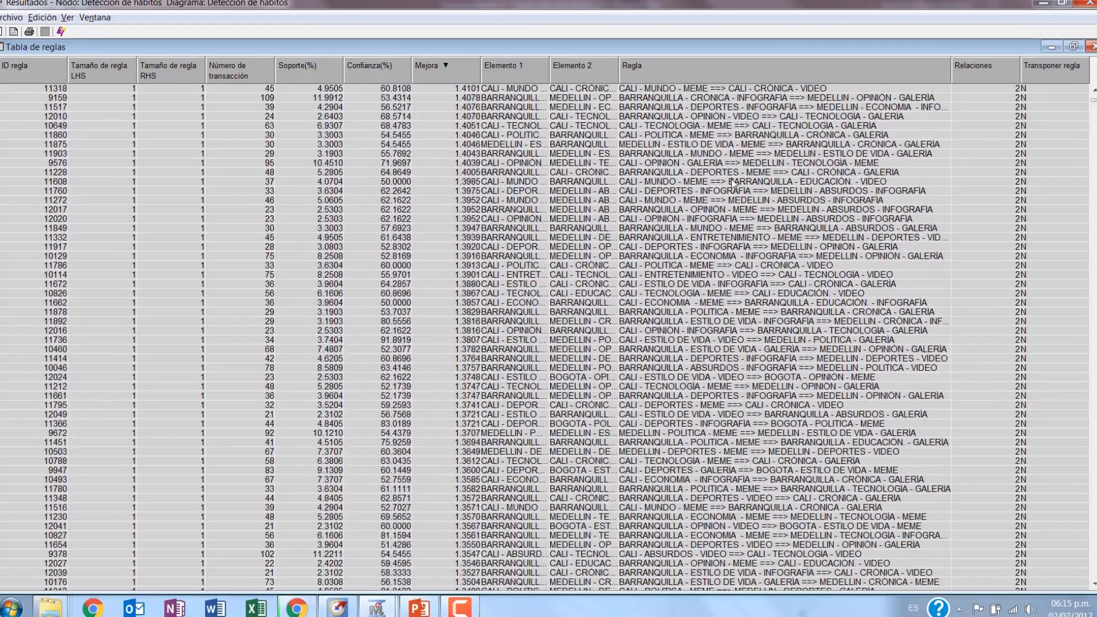
{"action": "scroll", "coordinate": [733, 186], "scroll_direction": "down", "scroll_amount": 2}
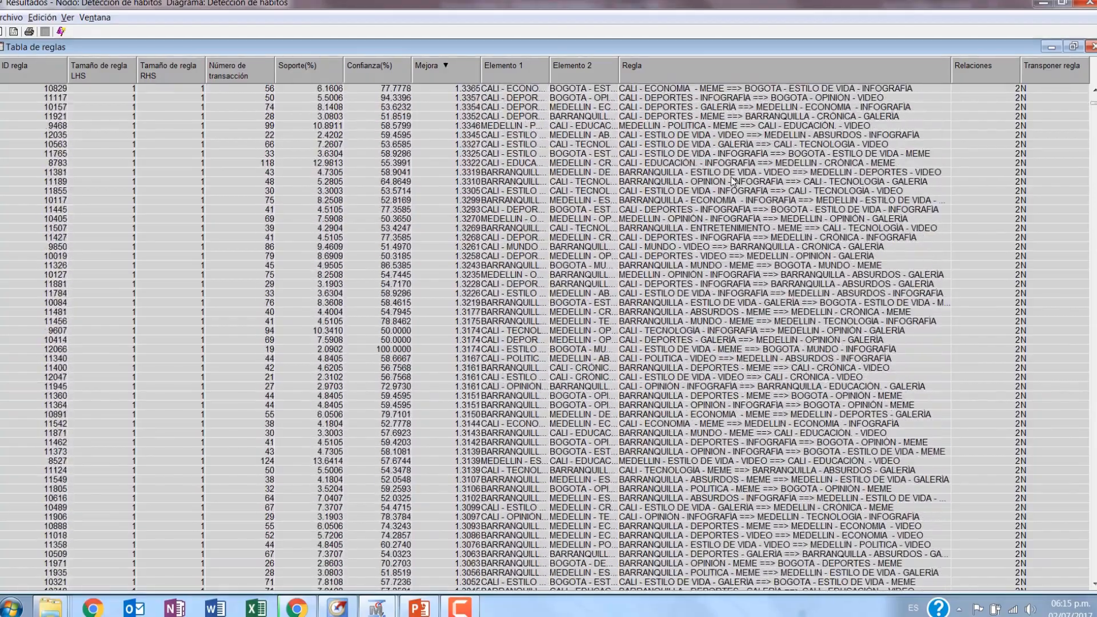
{"action": "scroll", "coordinate": [739, 177], "scroll_direction": "up", "scroll_amount": 20}
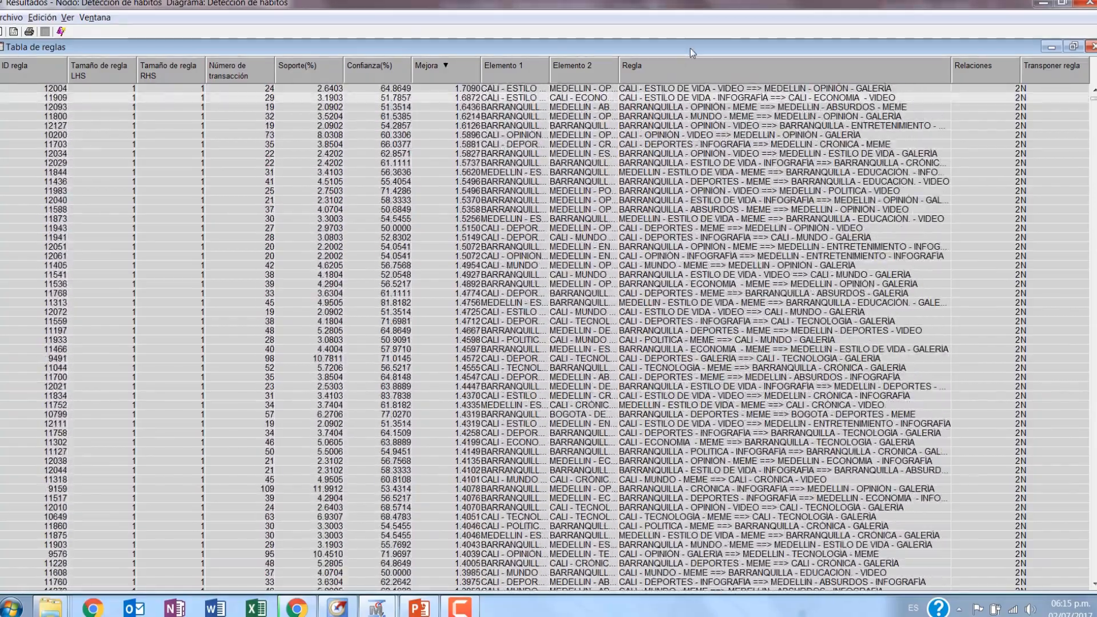
Step: Restore the Tabla de reglas to its normal size and close the results of the Detección de hábitos node
{"action": "left_click", "coordinate": [1072, 48]}
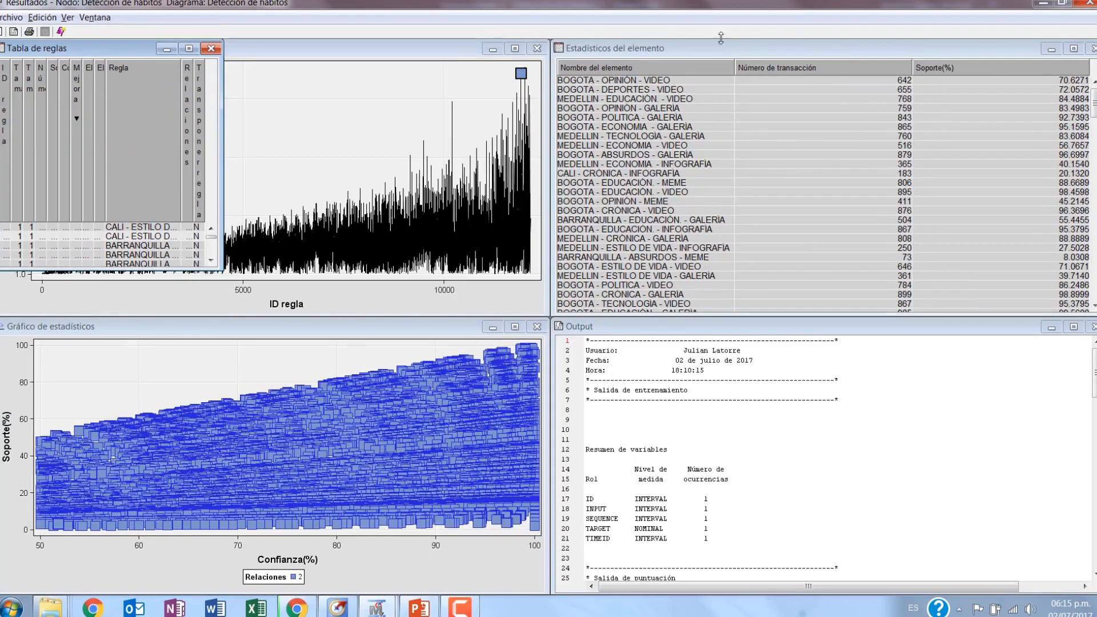
{"action": "left_click_drag", "start_coordinate": [712, 3], "coordinate": [695, 46]}
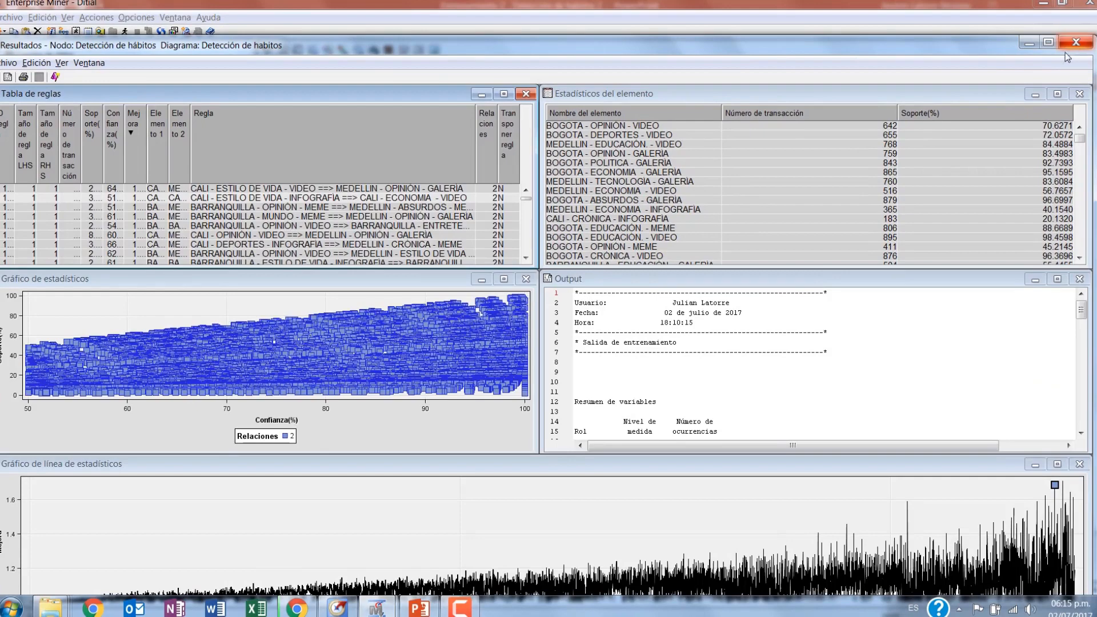
{"action": "left_click", "coordinate": [1074, 44]}
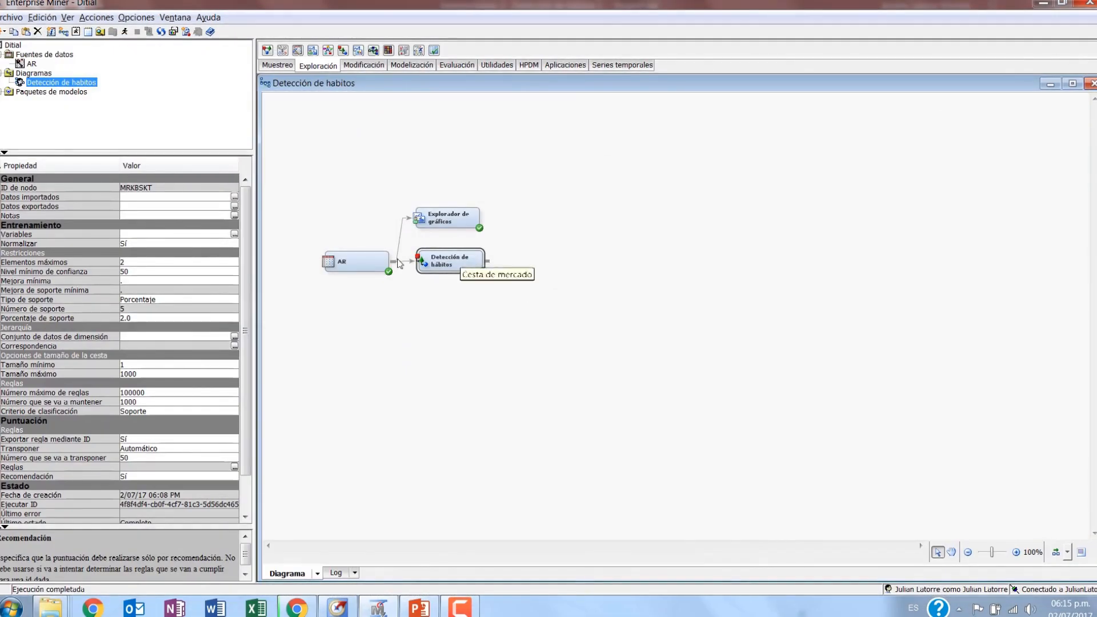
Step: Explore the TRAIN table among the data exported by the Detección de hábitos node
{"action": "left_click", "coordinate": [235, 206]}
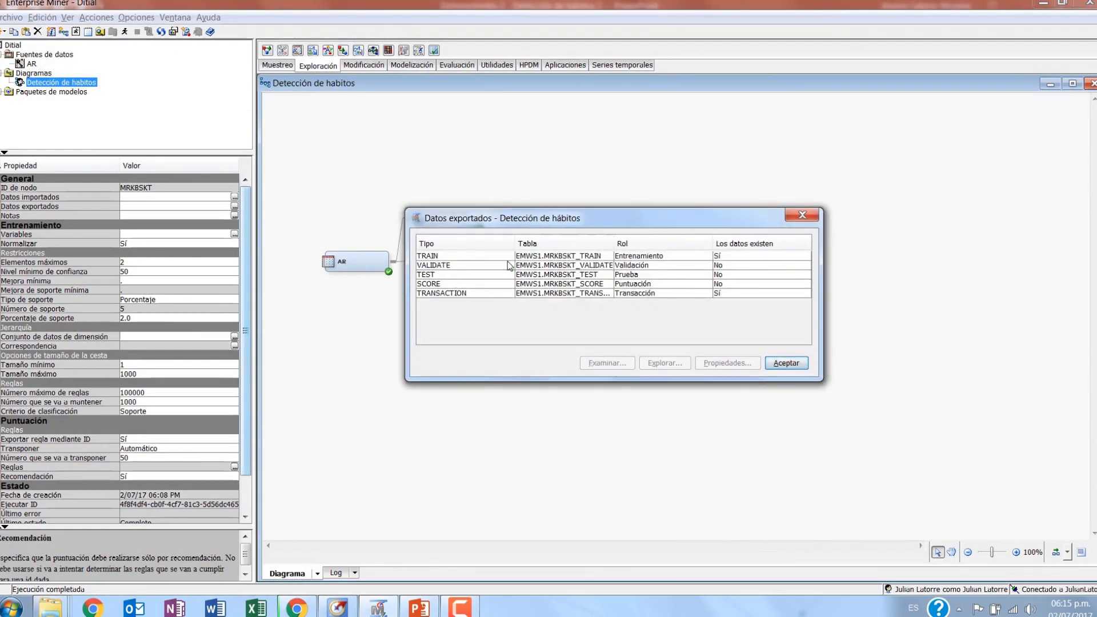
{"action": "left_click", "coordinate": [502, 256]}
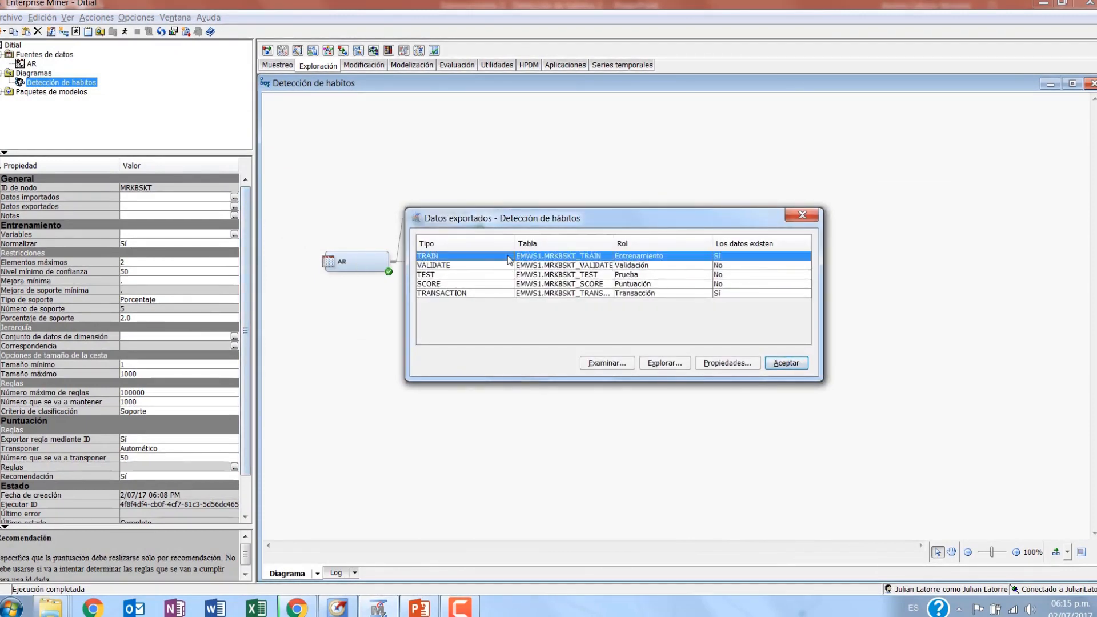
{"action": "left_click", "coordinate": [663, 364]}
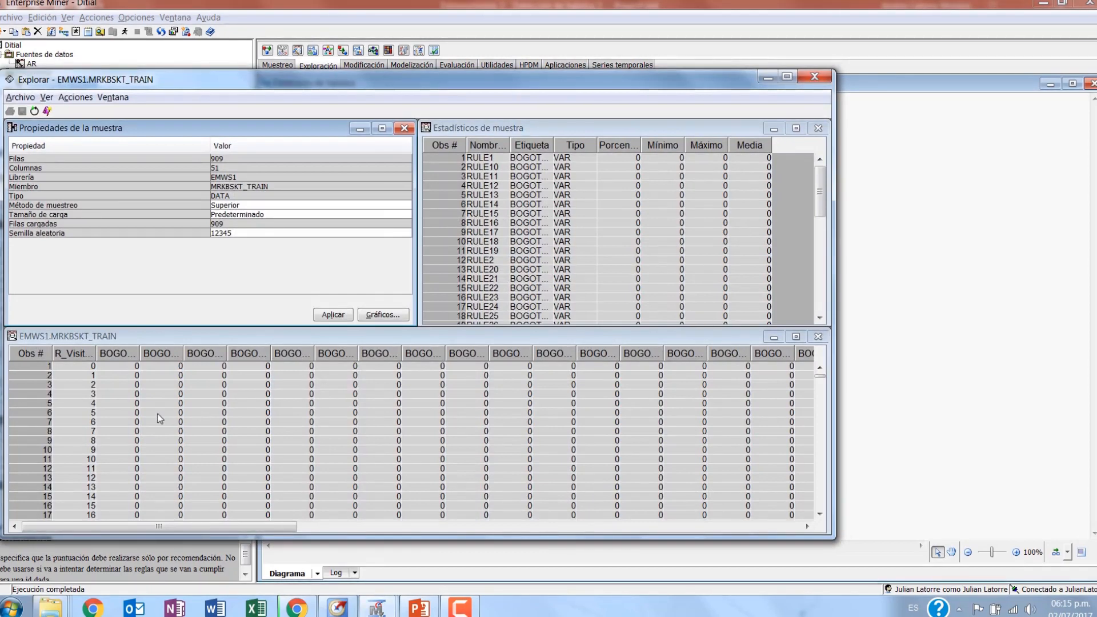
{"action": "left_click", "coordinate": [83, 375]}
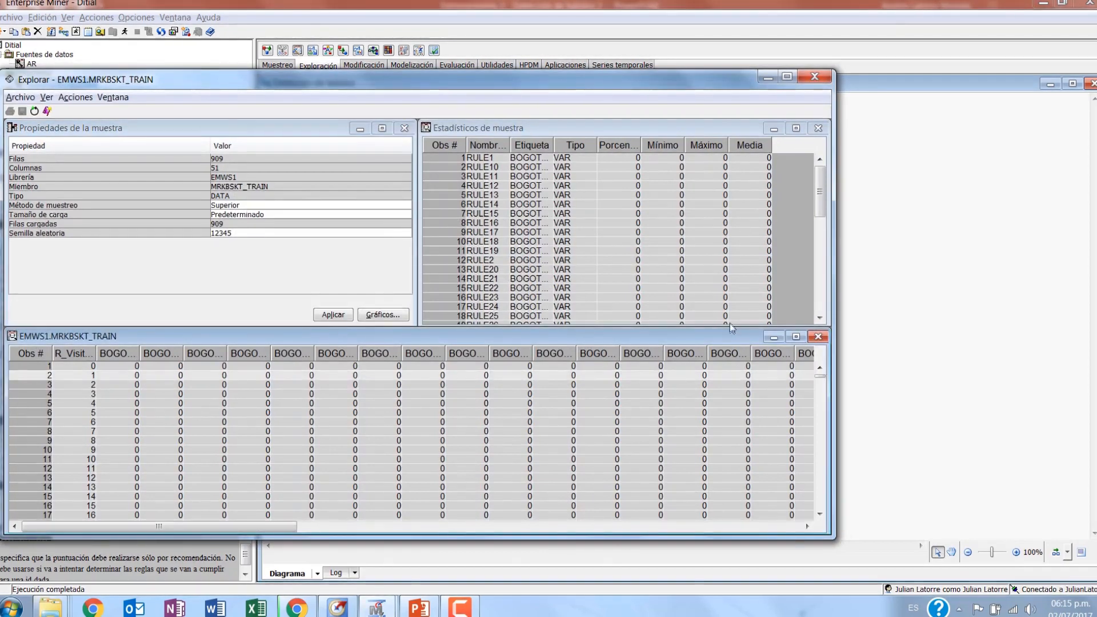
Step: Enlarge Estadísticos de muestra across the explorer and widen its Etiqueta column to fit the full rule names
{"action": "left_click", "coordinate": [447, 164]}
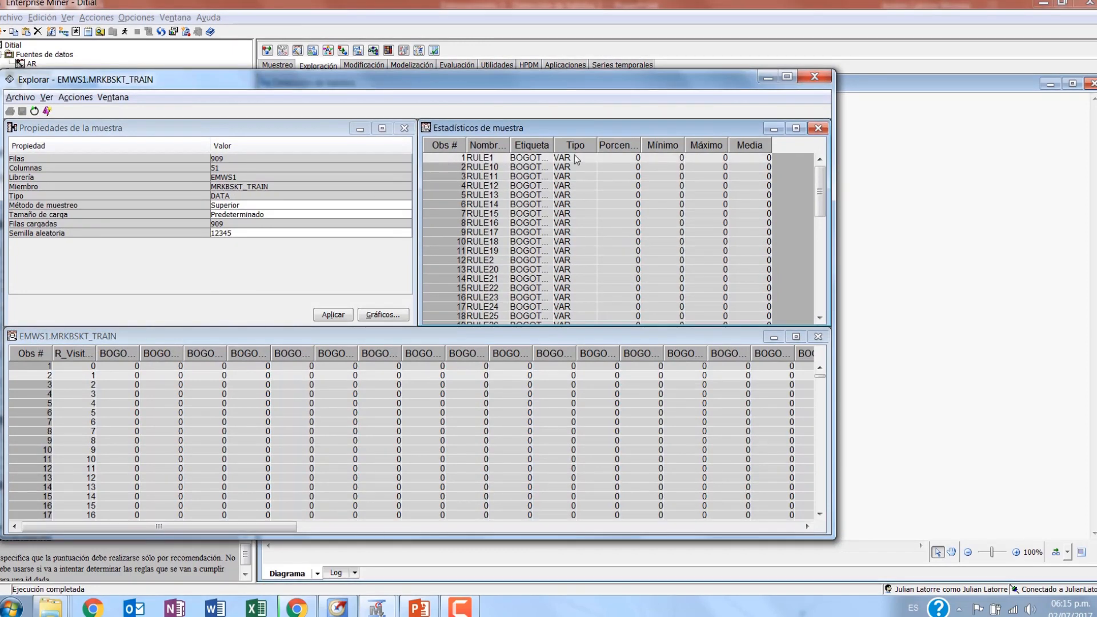
{"action": "left_click_drag", "start_coordinate": [552, 147], "coordinate": [753, 148]}
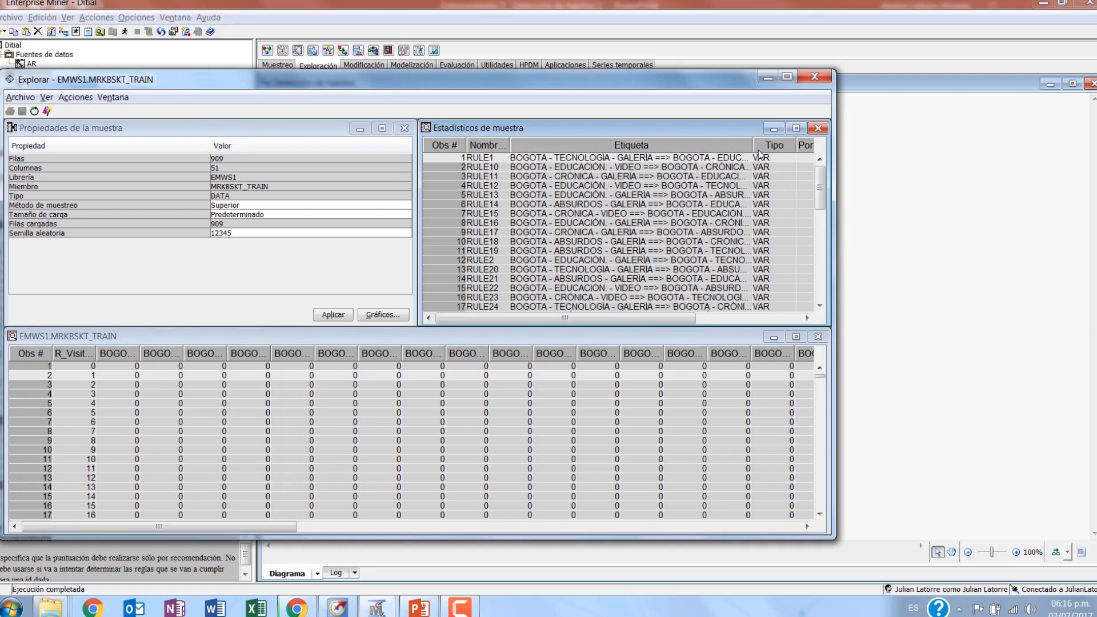
{"action": "left_click_drag", "start_coordinate": [753, 144], "coordinate": [803, 145]}
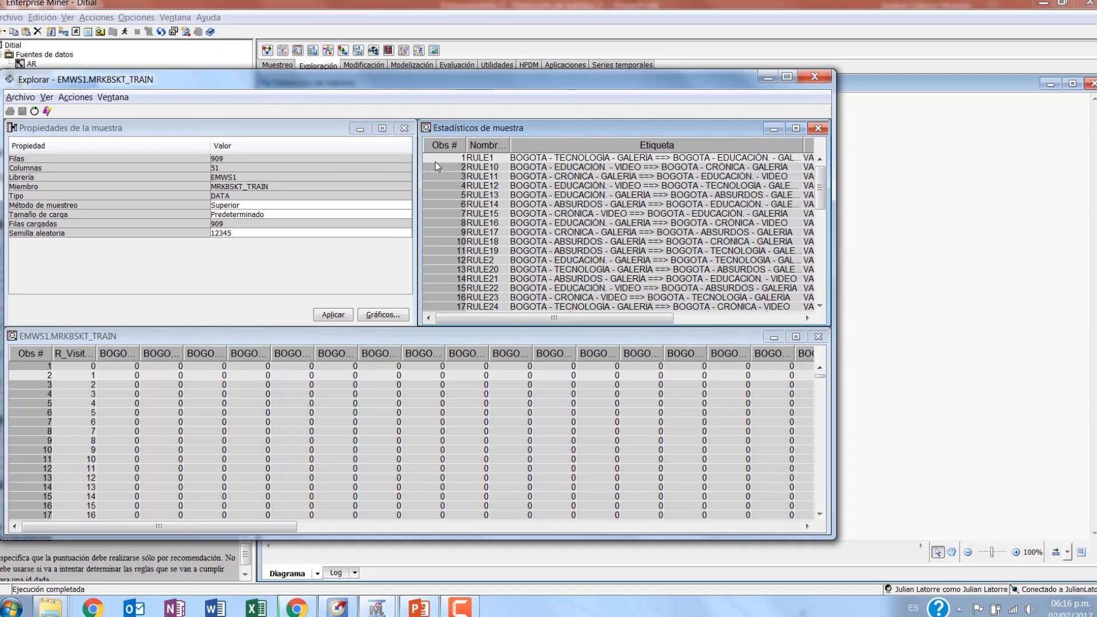
{"action": "left_click_drag", "start_coordinate": [423, 170], "coordinate": [7, 172]}
{"action": "double_click", "coordinate": [392, 143]}
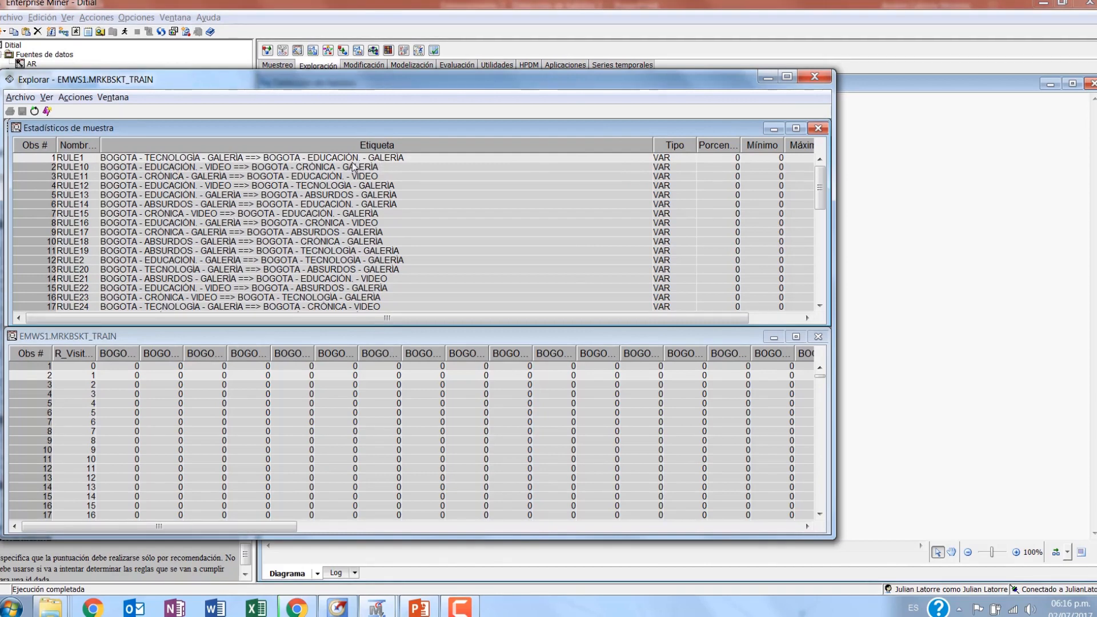
Step: Examine the visitor rows of EMWS1.MRKBSKT_TRAIN sorted by the first rule column and by the fifth one
{"action": "left_click", "coordinate": [131, 354]}
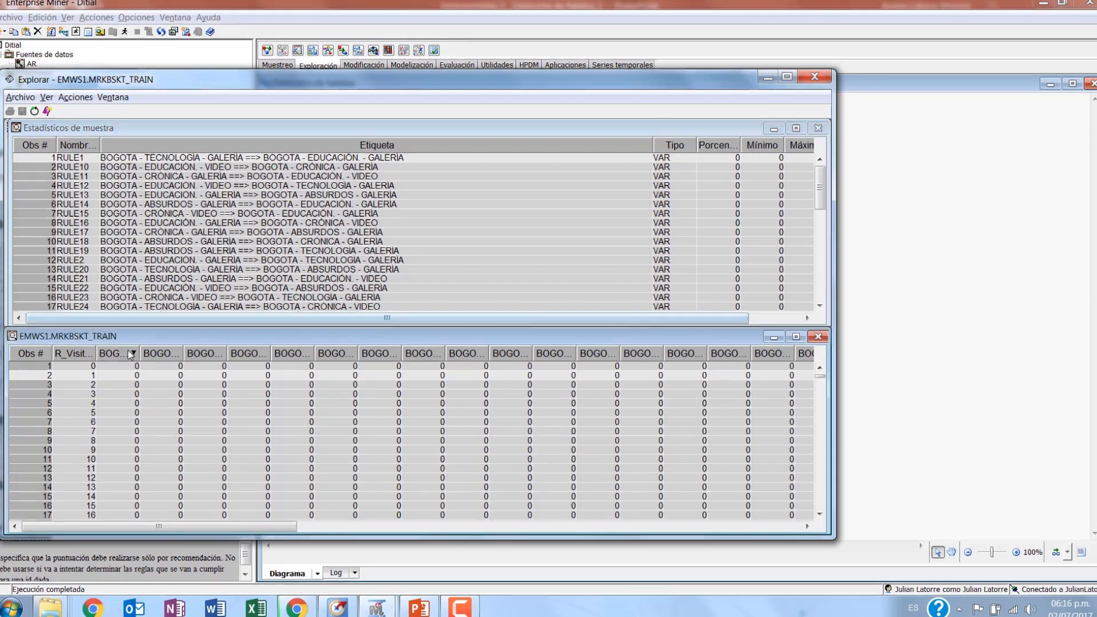
{"action": "left_click", "coordinate": [135, 354]}
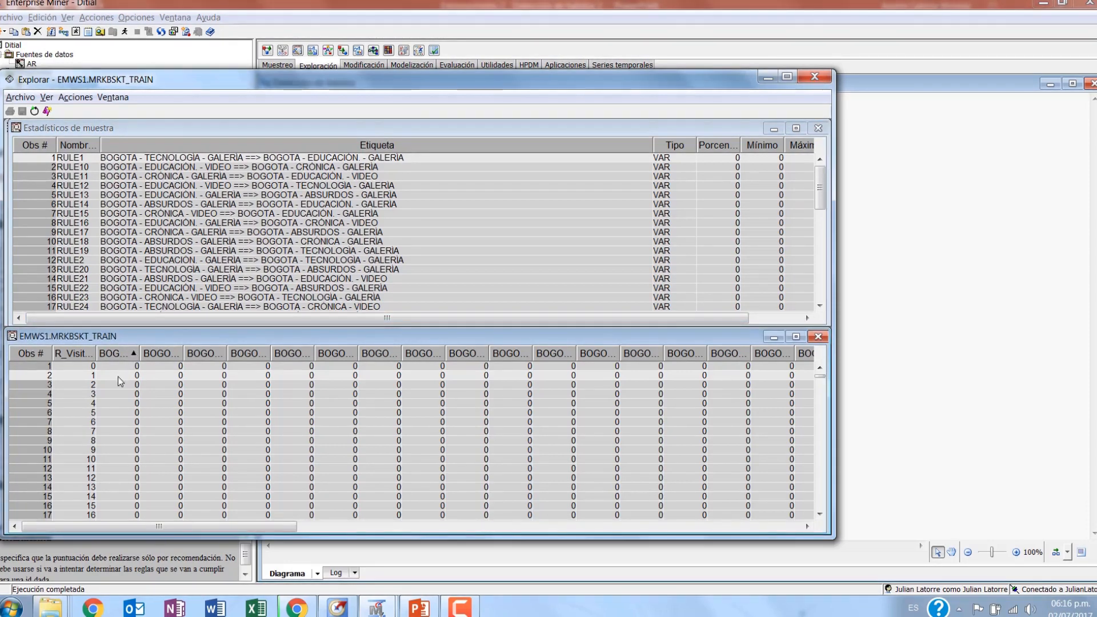
{"action": "scroll", "coordinate": [127, 384], "scroll_direction": "down", "scroll_amount": 1}
{"action": "scroll", "coordinate": [127, 385], "scroll_direction": "down", "scroll_amount": 17}
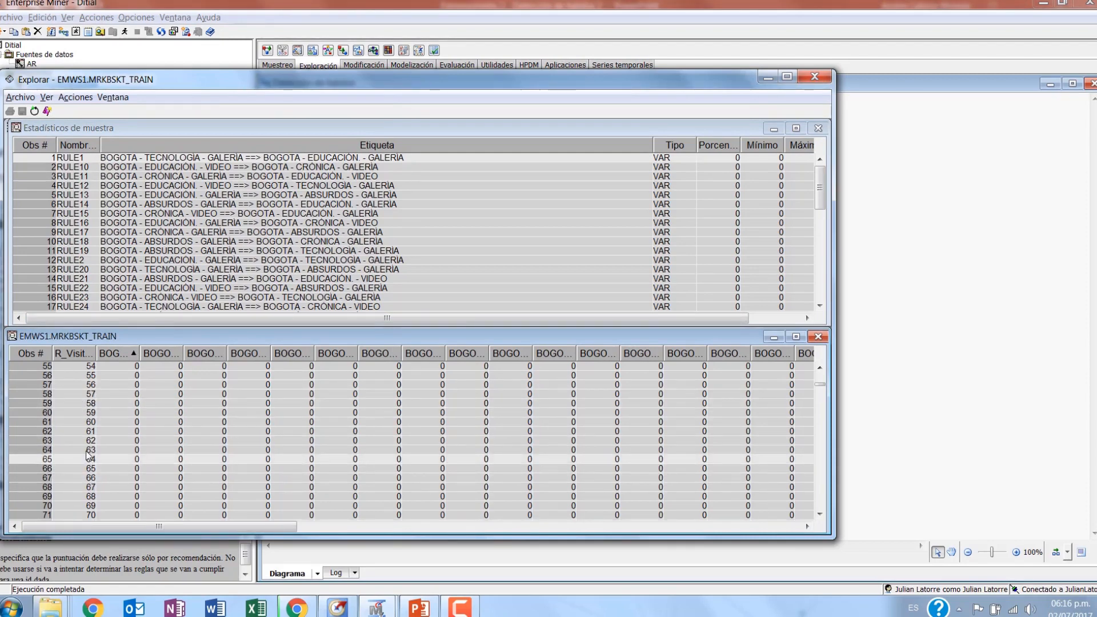
{"action": "left_click", "coordinate": [304, 354]}
{"action": "scroll", "coordinate": [147, 420], "scroll_direction": "up", "scroll_amount": 18}
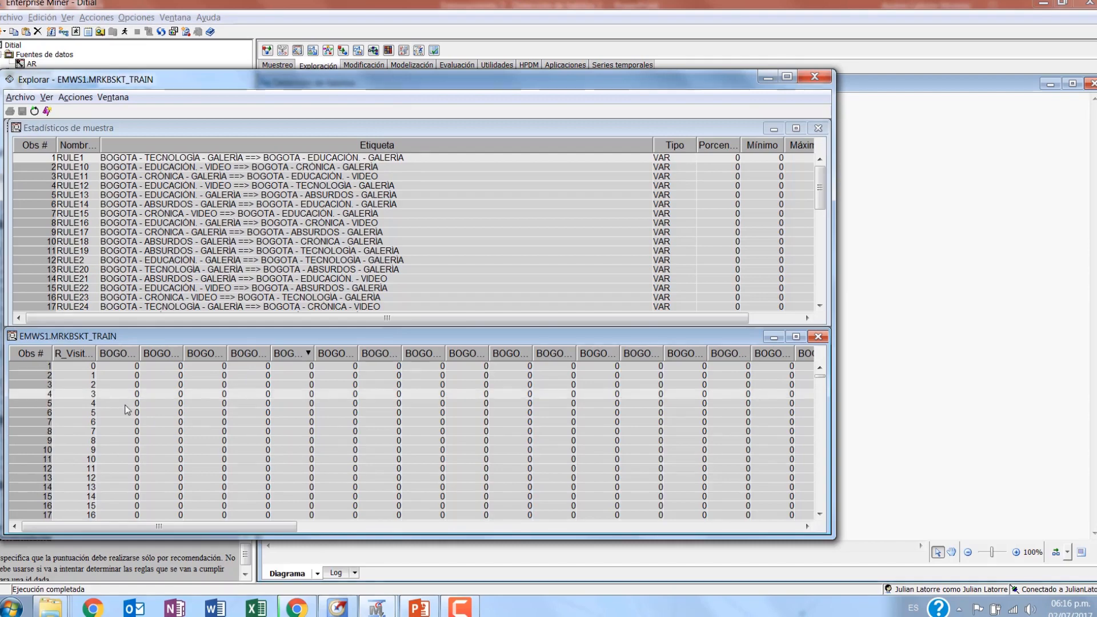
Step: Compare the rule labels with the visitor rows in the explorer, and close it together with the exported data list
{"action": "left_click_drag", "start_coordinate": [526, 82], "coordinate": [705, 70]}
{"action": "left_click", "coordinate": [429, 178]}
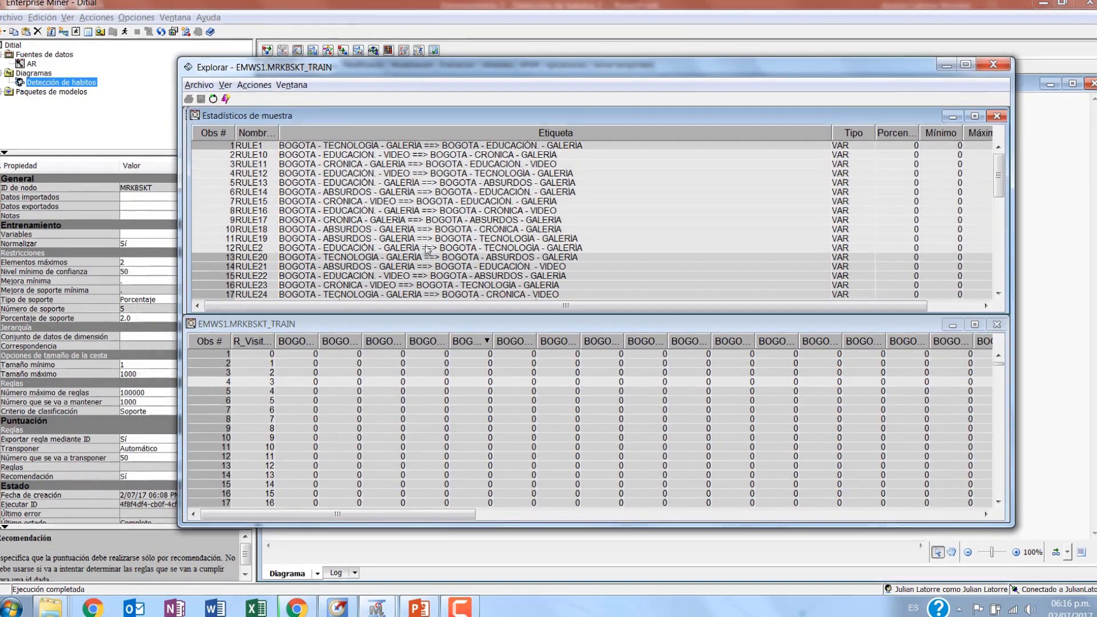
{"action": "left_click", "coordinate": [207, 365]}
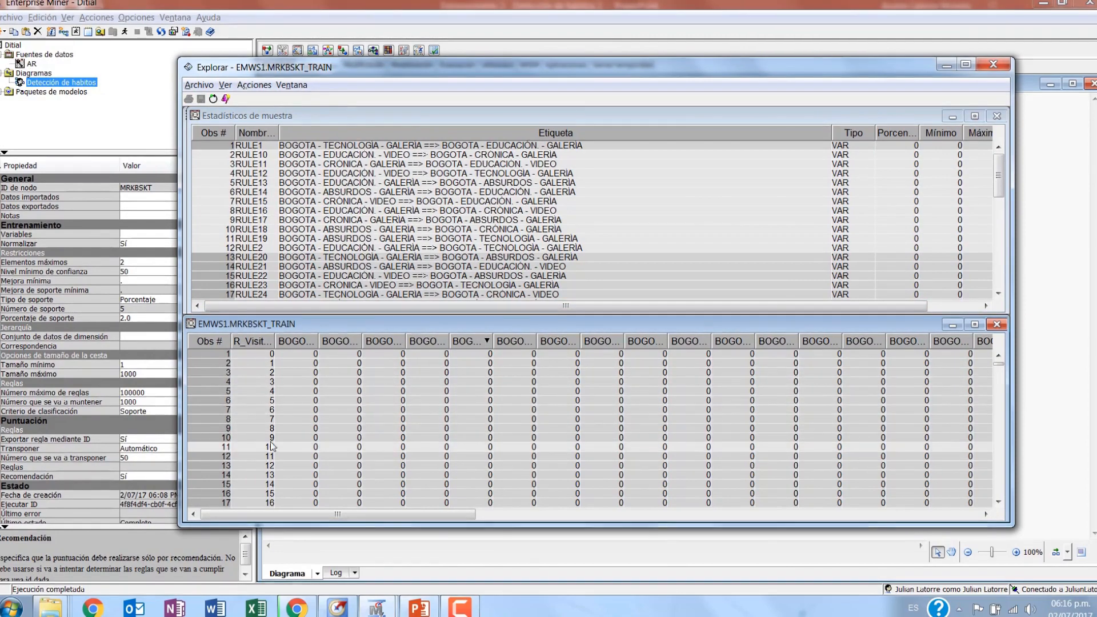
{"action": "left_click", "coordinate": [994, 64]}
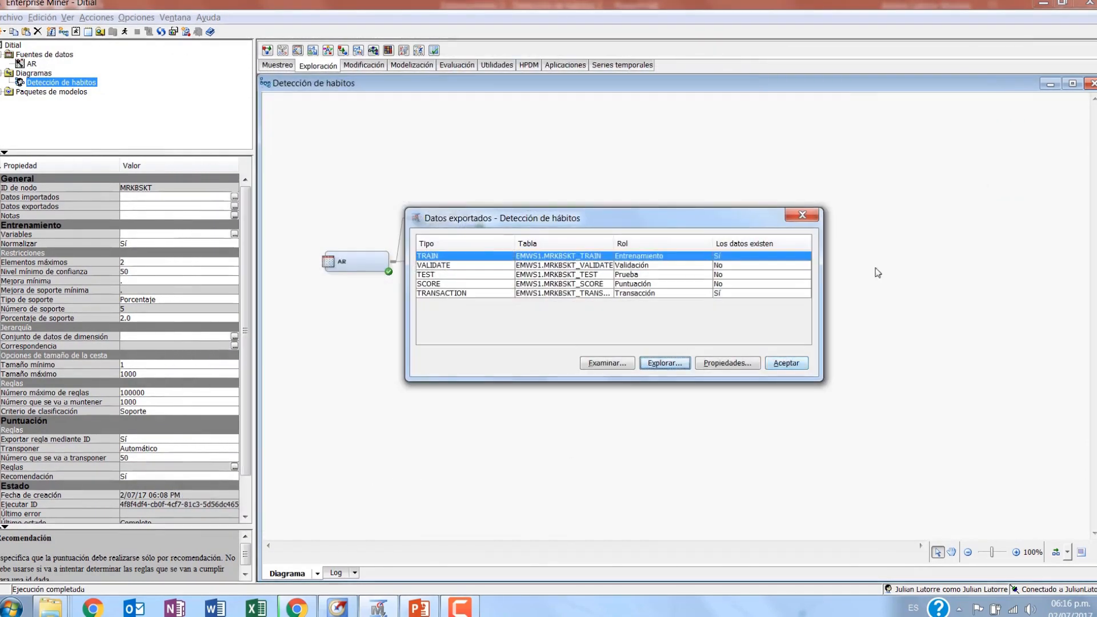
{"action": "left_click", "coordinate": [802, 215]}
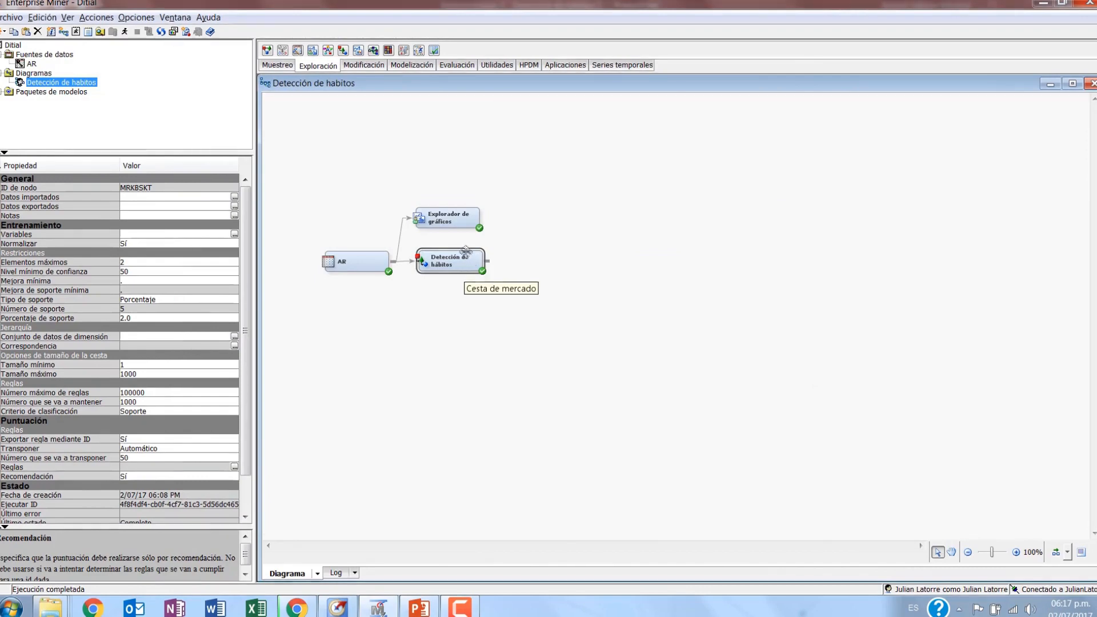
{"action": "left_click", "coordinate": [234, 207]}
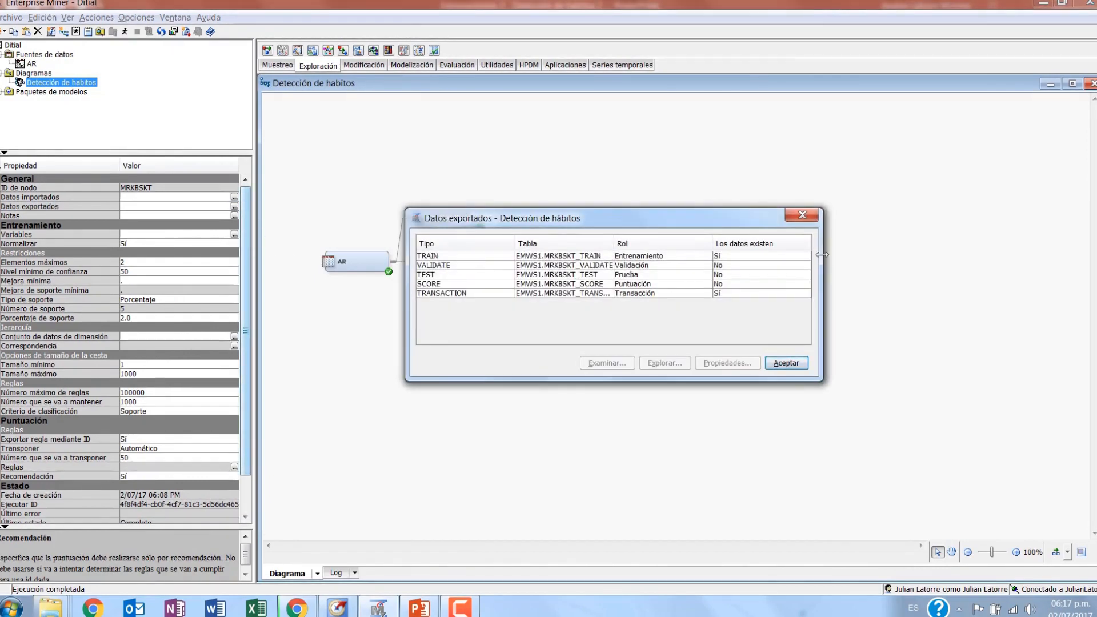
{"action": "left_click", "coordinate": [802, 215]}
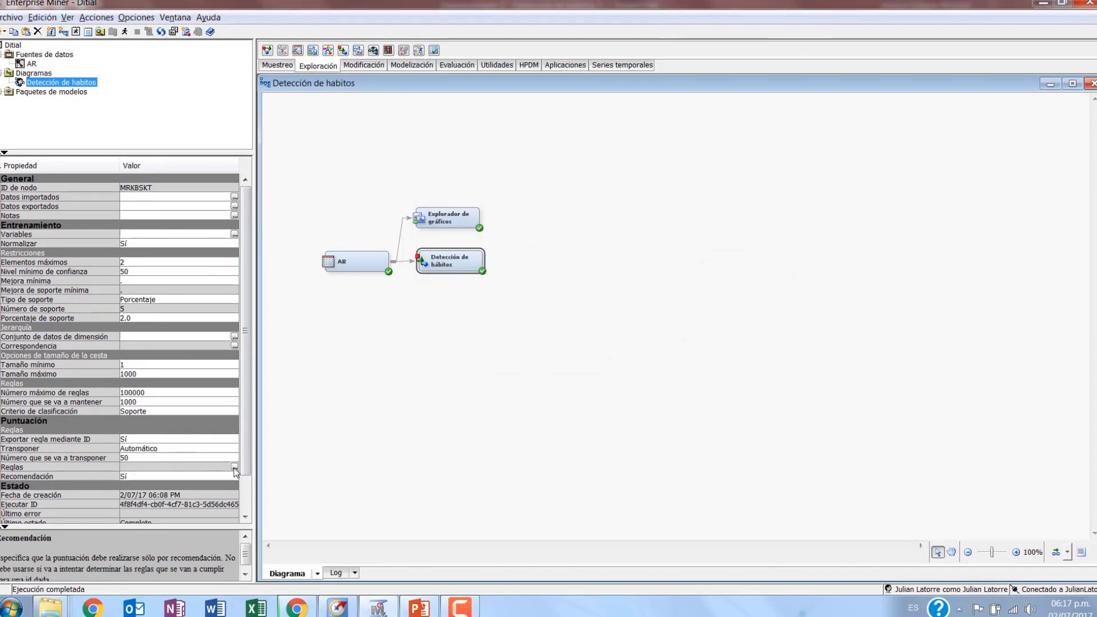
Step: Set the Transponer property of the Detección de hábitos node to Definido por el usuario
{"action": "left_click", "coordinate": [202, 466]}
{"action": "left_click", "coordinate": [200, 450]}
{"action": "left_click", "coordinate": [160, 466]}
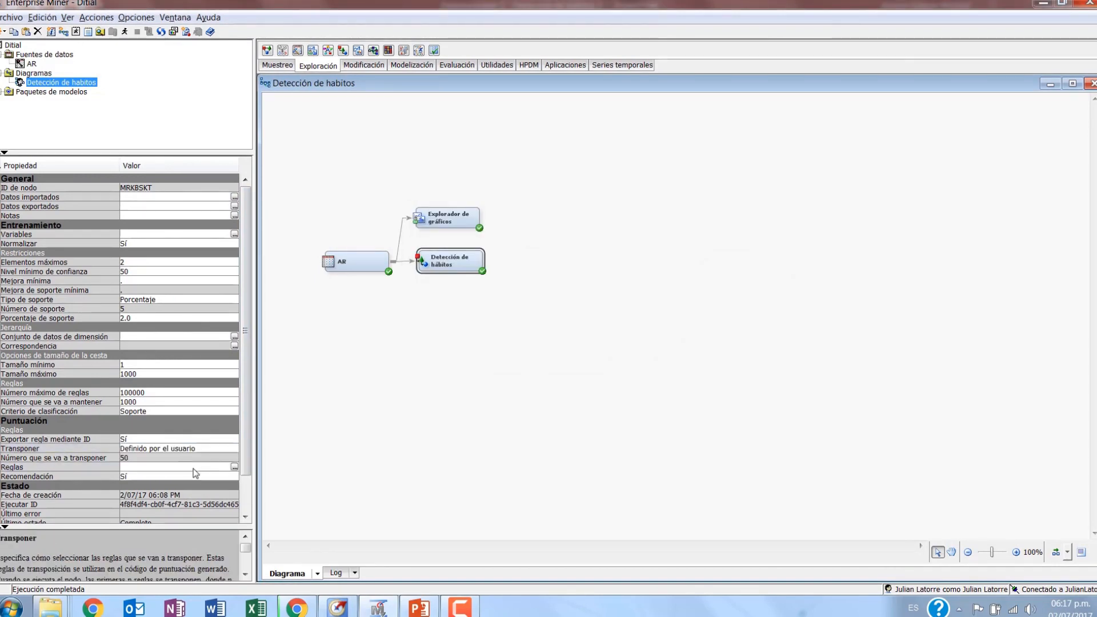
Step: Review which rules are marked for transposing in the node's Reglas table and close it without changes
{"action": "left_click", "coordinate": [234, 468]}
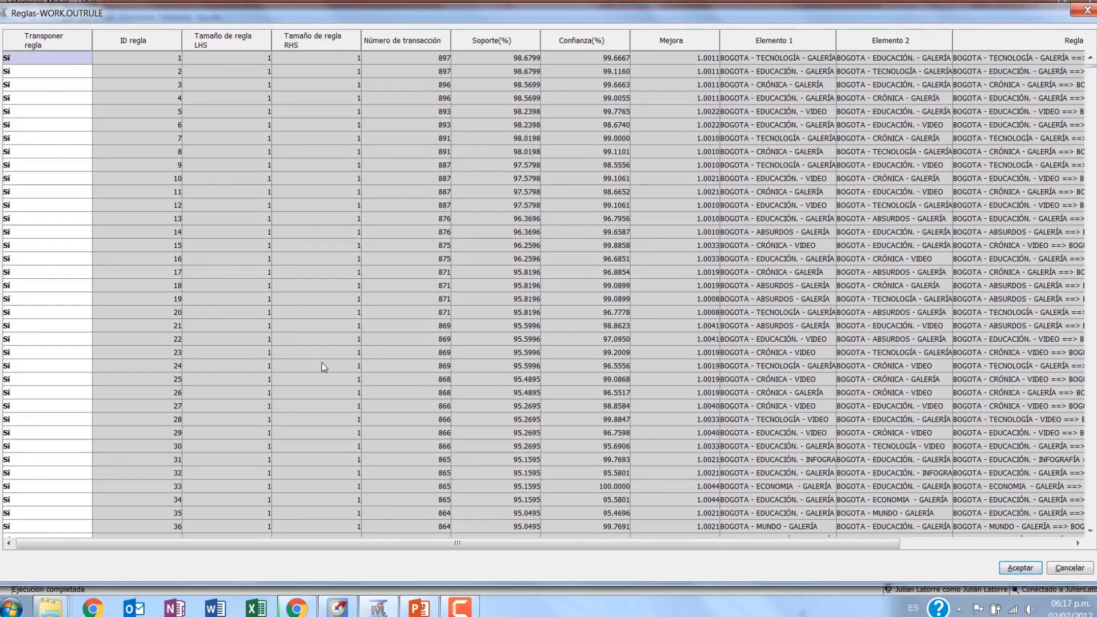
{"action": "left_click_drag", "start_coordinate": [357, 546], "coordinate": [424, 495]}
{"action": "left_click_drag", "start_coordinate": [938, 12], "coordinate": [835, 73]}
{"action": "left_click", "coordinate": [985, 69]}
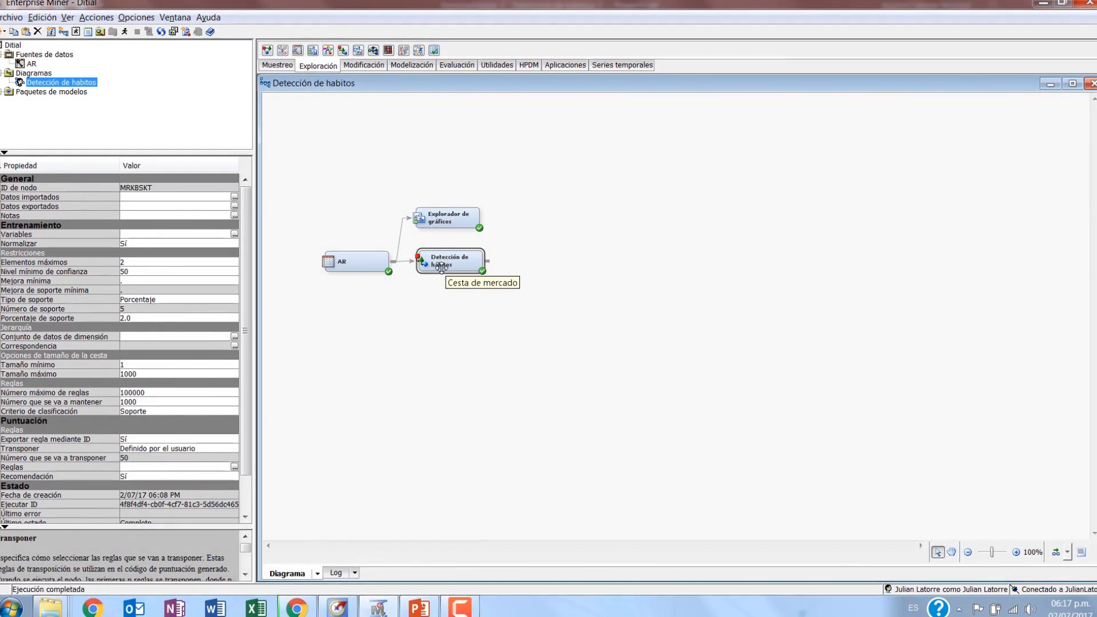
Step: Add a Clustering de variables node to the diagram, connected after the Detección de hábitos node
{"action": "left_click", "coordinate": [407, 378]}
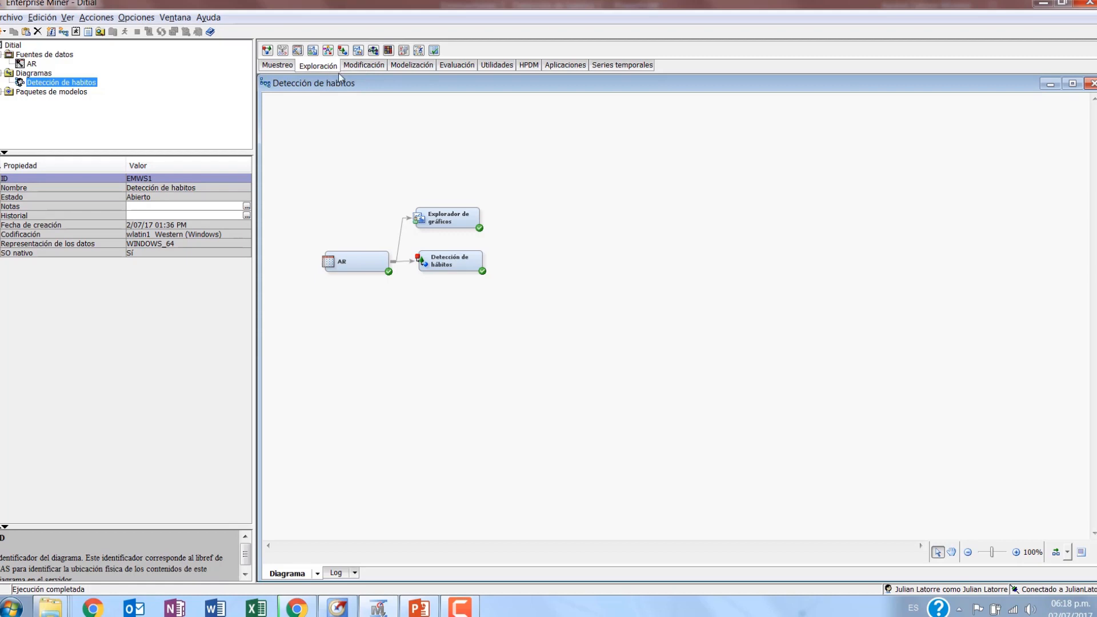
{"action": "left_click_drag", "start_coordinate": [422, 52], "coordinate": [526, 251]}
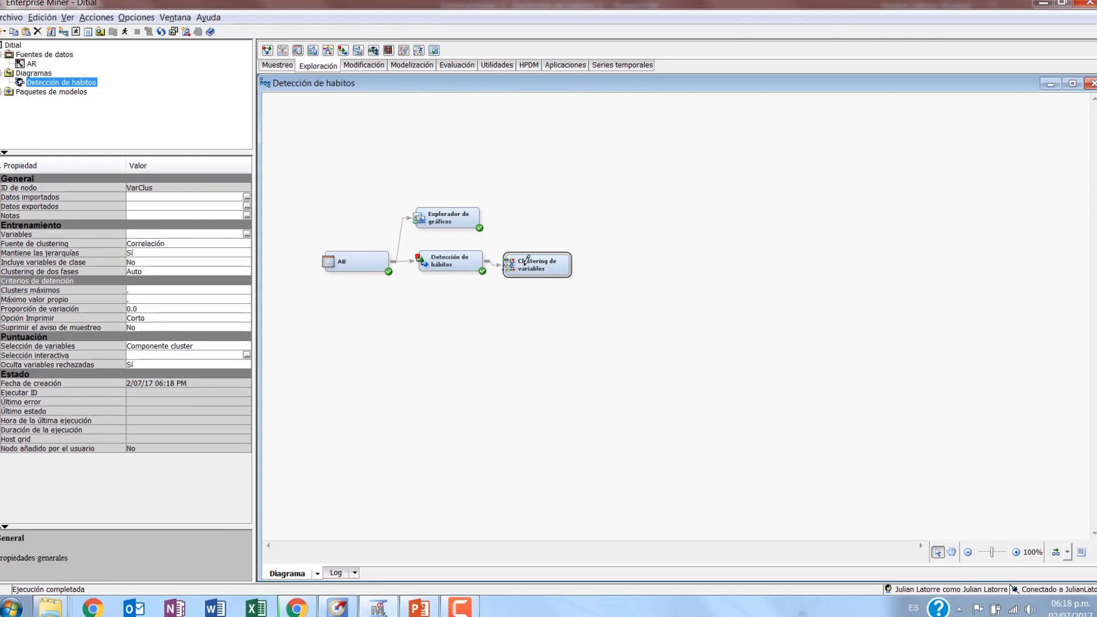
Step: Open the Detección de hábitos node's exported TRAIN table for browsing its visitor rows and rule columns
{"action": "left_click", "coordinate": [475, 259]}
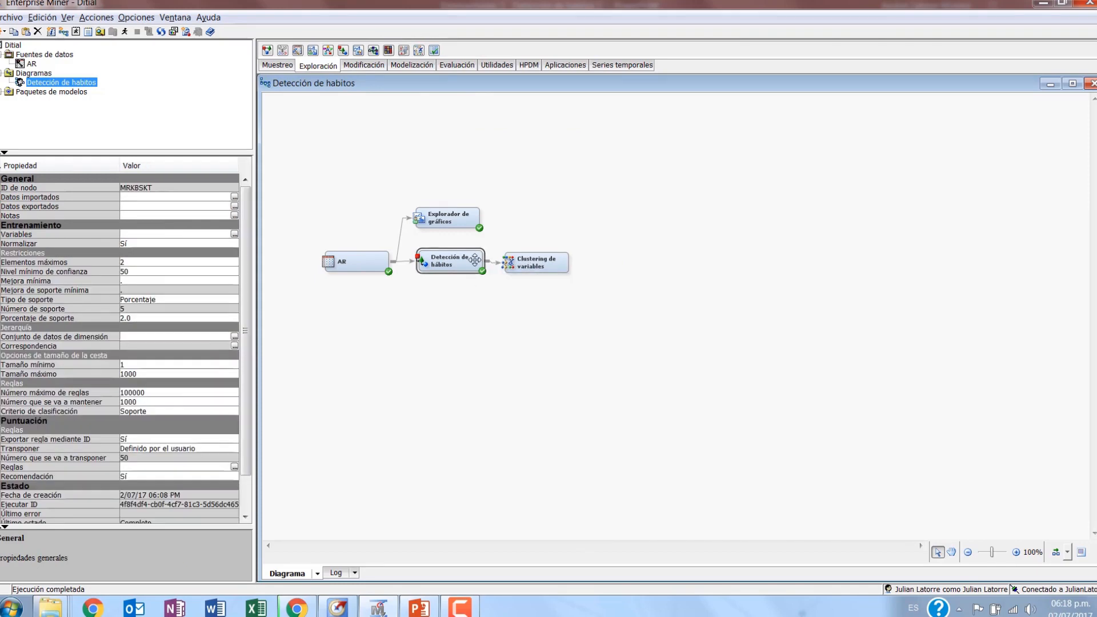
{"action": "left_click", "coordinate": [235, 207]}
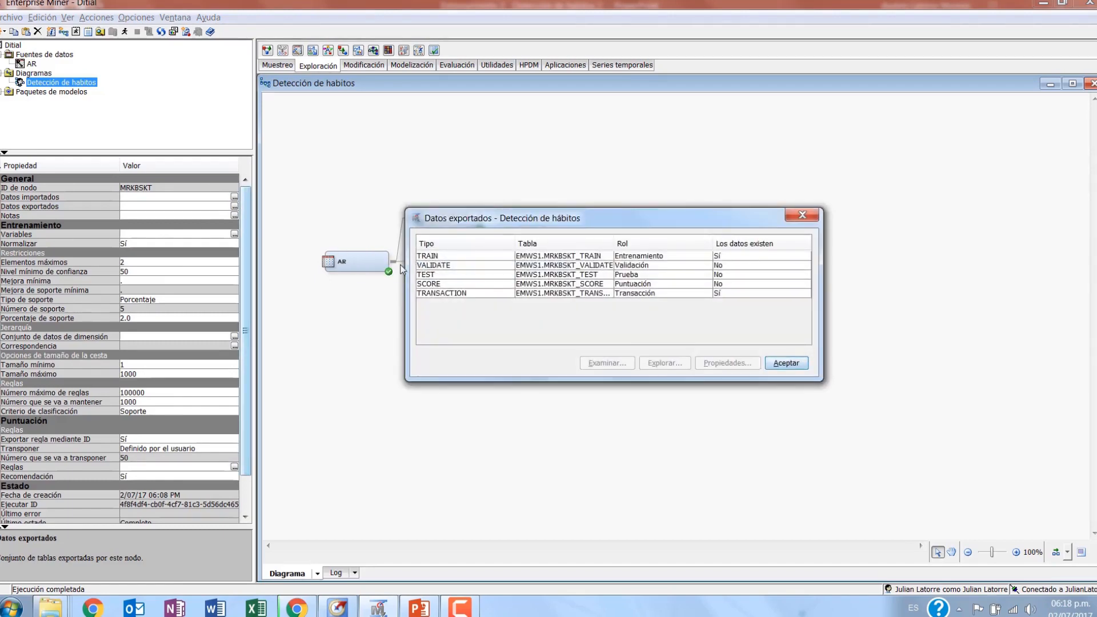
{"action": "left_click", "coordinate": [438, 257]}
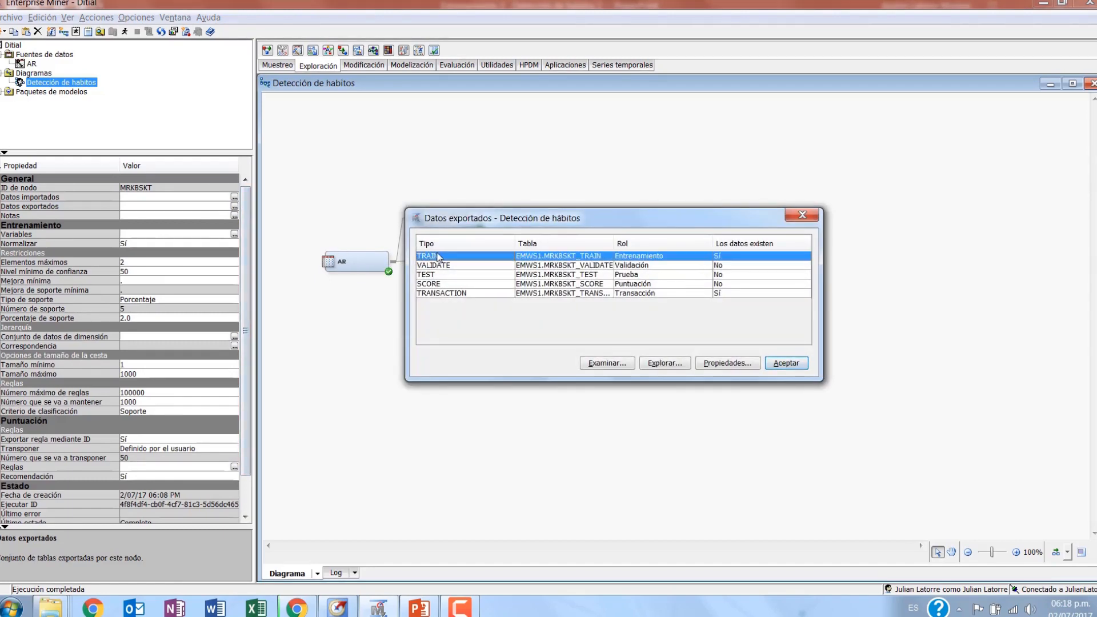
{"action": "left_click", "coordinate": [621, 366]}
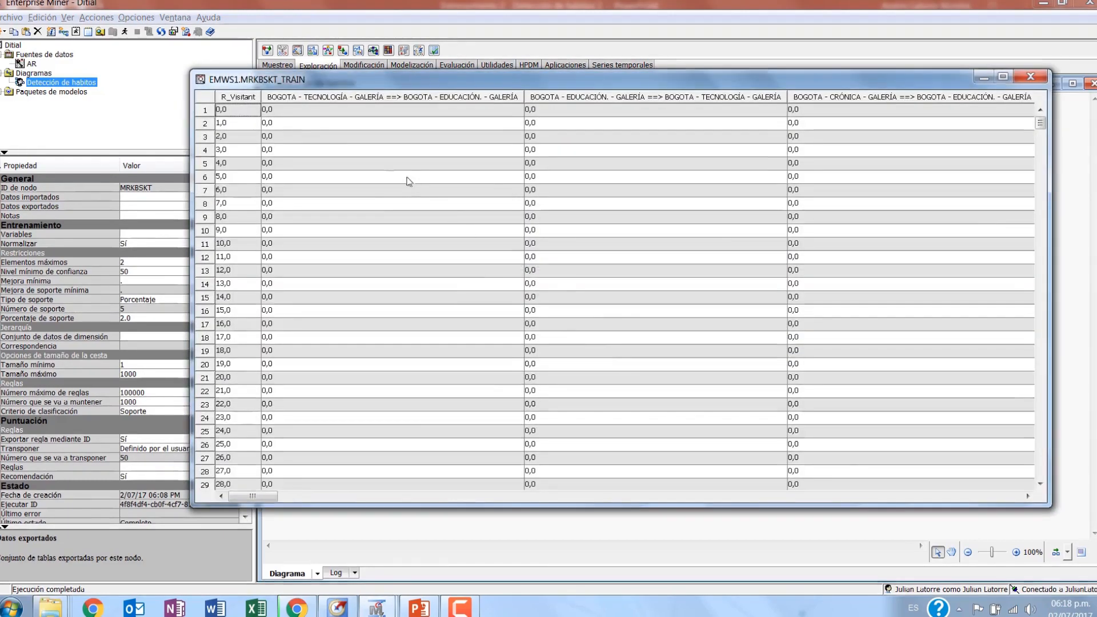
Step: Inspect the exported TRAIN table sorted by the first rule columns with a wider R_Visitant column, then close the exported data
{"action": "left_click", "coordinate": [311, 109]}
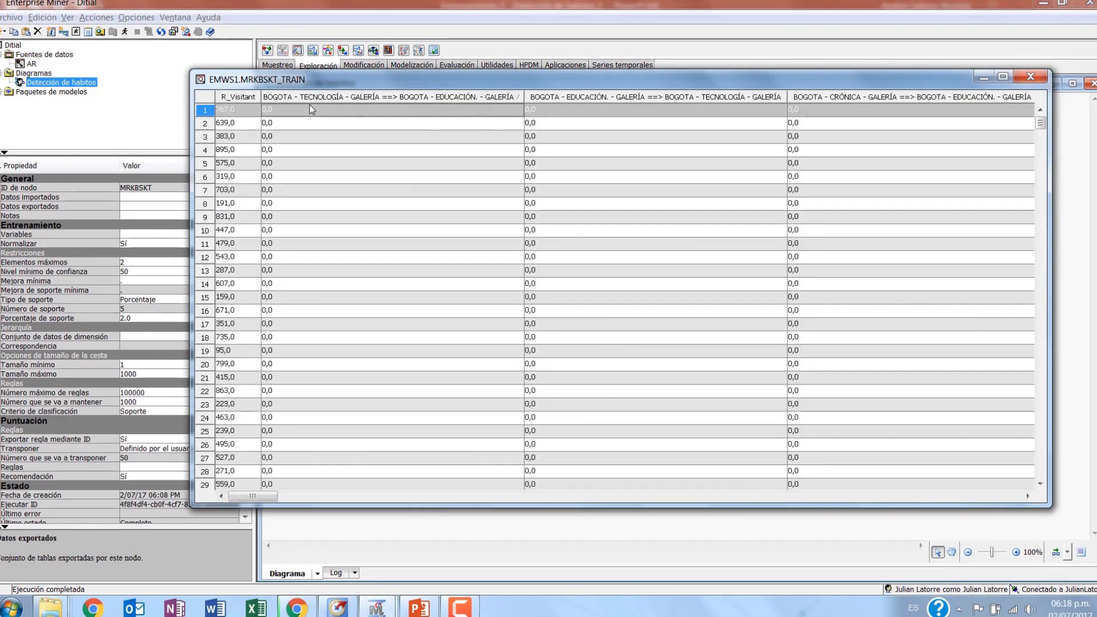
{"action": "left_click", "coordinate": [601, 101]}
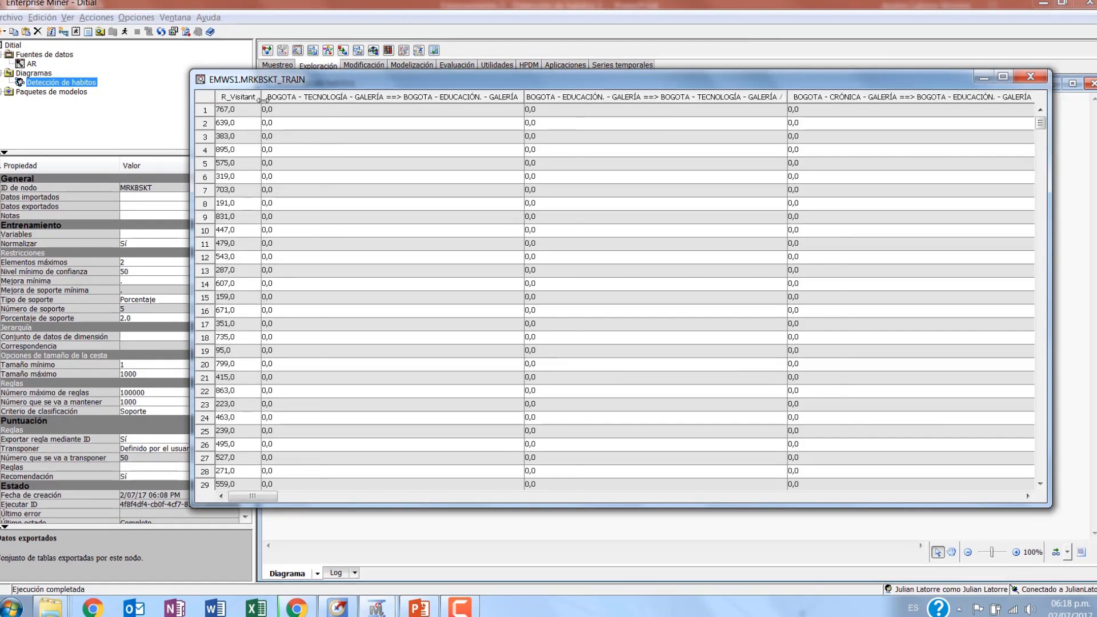
{"action": "left_click_drag", "start_coordinate": [261, 100], "coordinate": [313, 100]}
{"action": "left_click", "coordinate": [328, 110]}
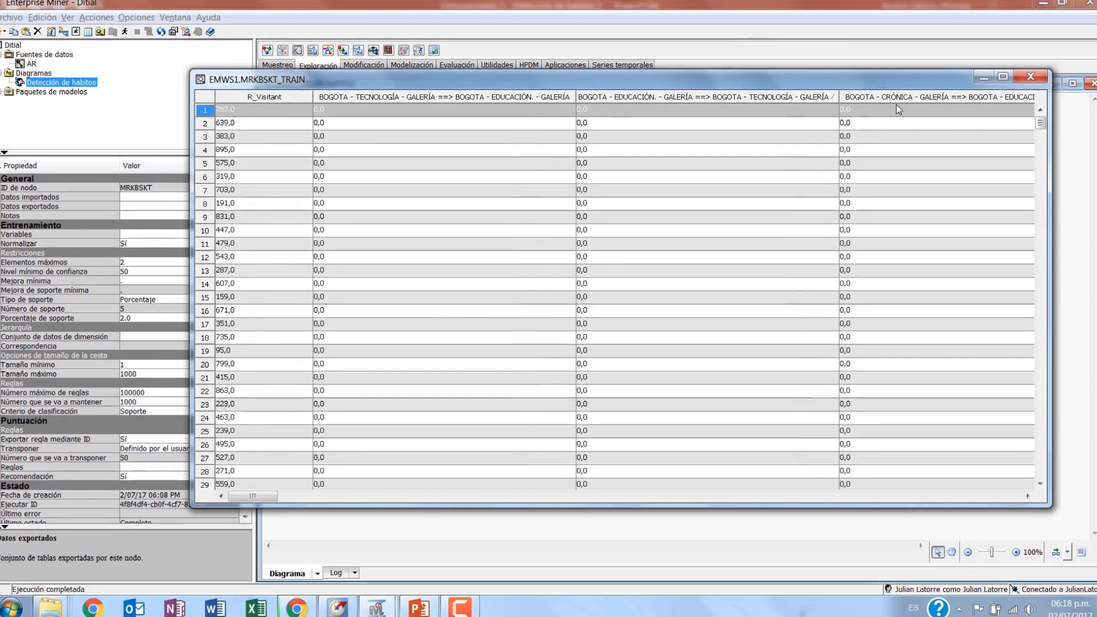
{"action": "left_click", "coordinate": [1029, 76]}
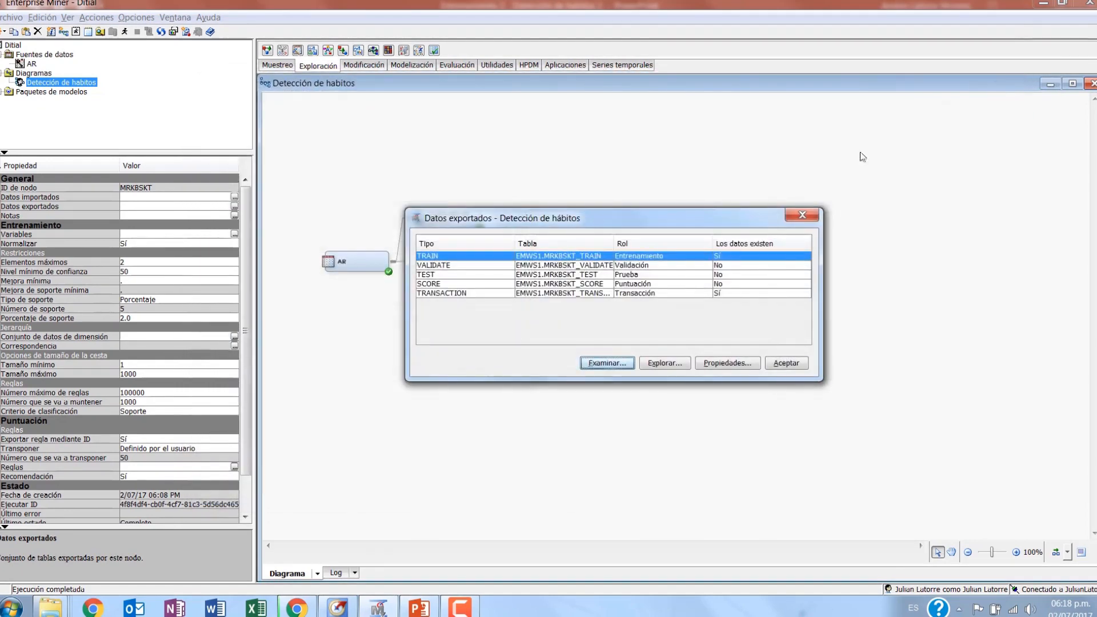
{"action": "left_click", "coordinate": [800, 216]}
Step: Set the Detección de hábitos node's Transponer property to Automático and its Número que se va a transponer to 200
{"action": "left_click", "coordinate": [207, 449]}
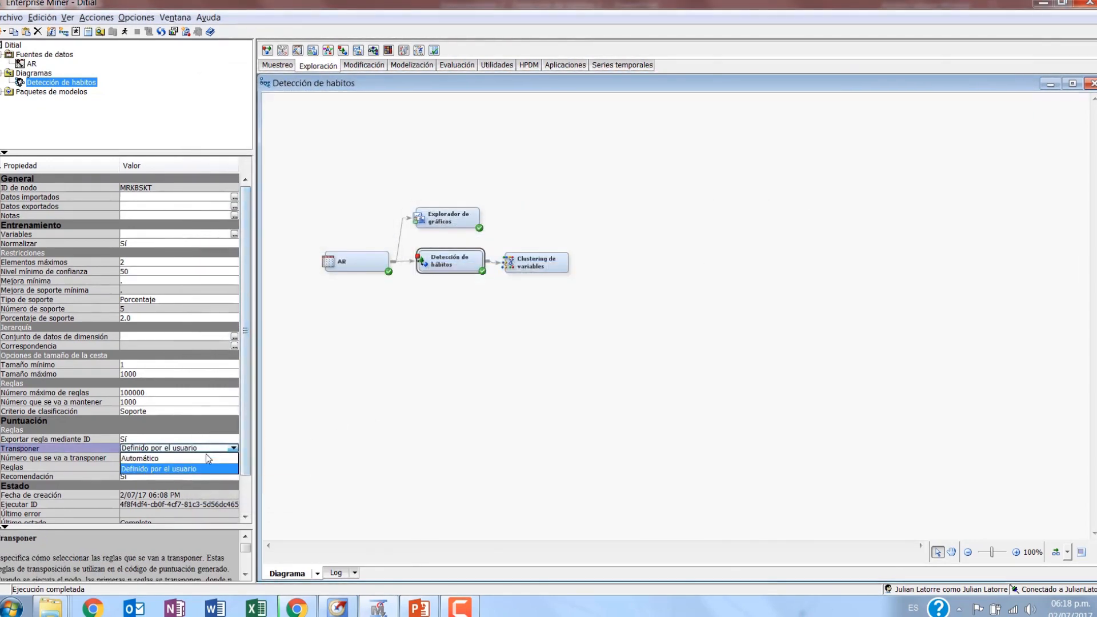
{"action": "left_click", "coordinate": [204, 458]}
{"action": "left_click", "coordinate": [170, 455]}
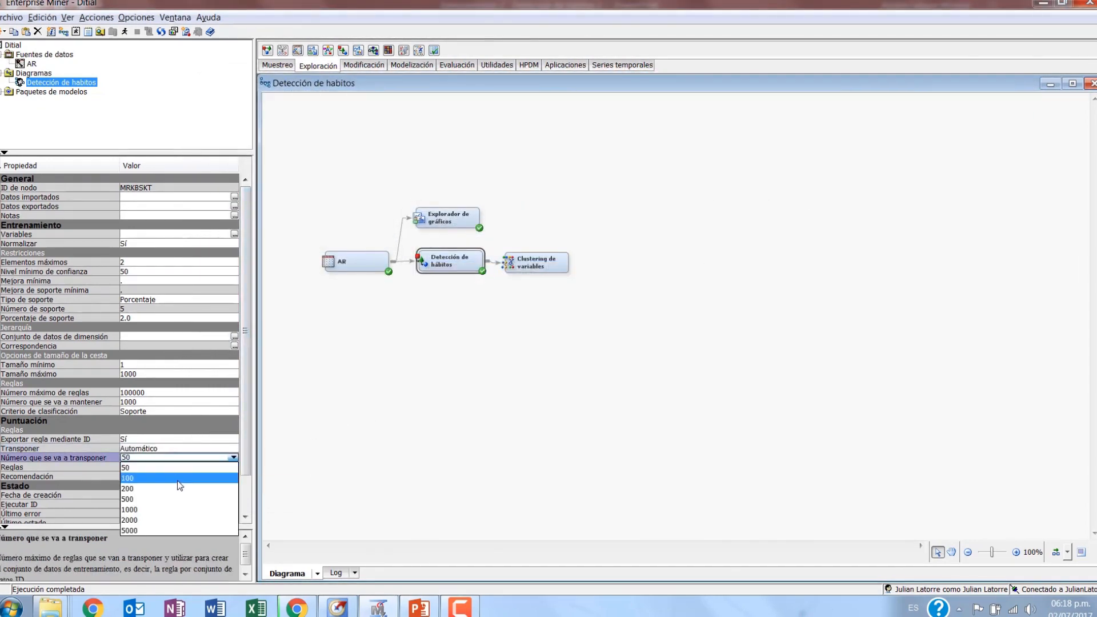
{"action": "type", "text": "200"}
{"action": "key", "text": "Return"}
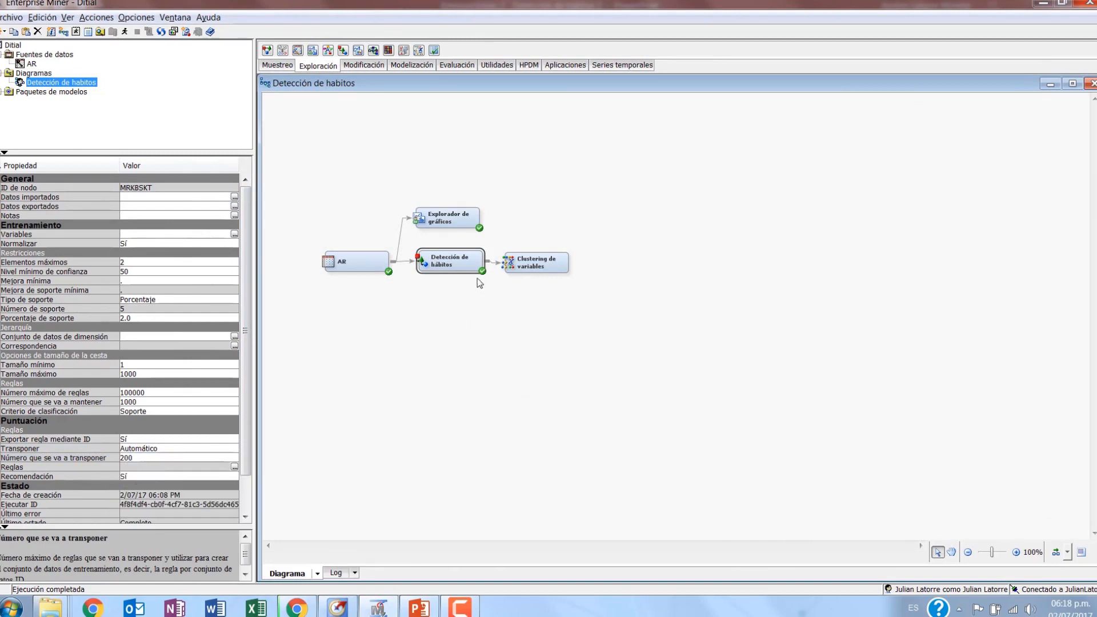
Step: Run the Detección de hábitos node with the automatic transposition of 200 rules and dismiss the execution status
{"action": "right_click", "coordinate": [450, 266]}
{"action": "left_click", "coordinate": [466, 307]}
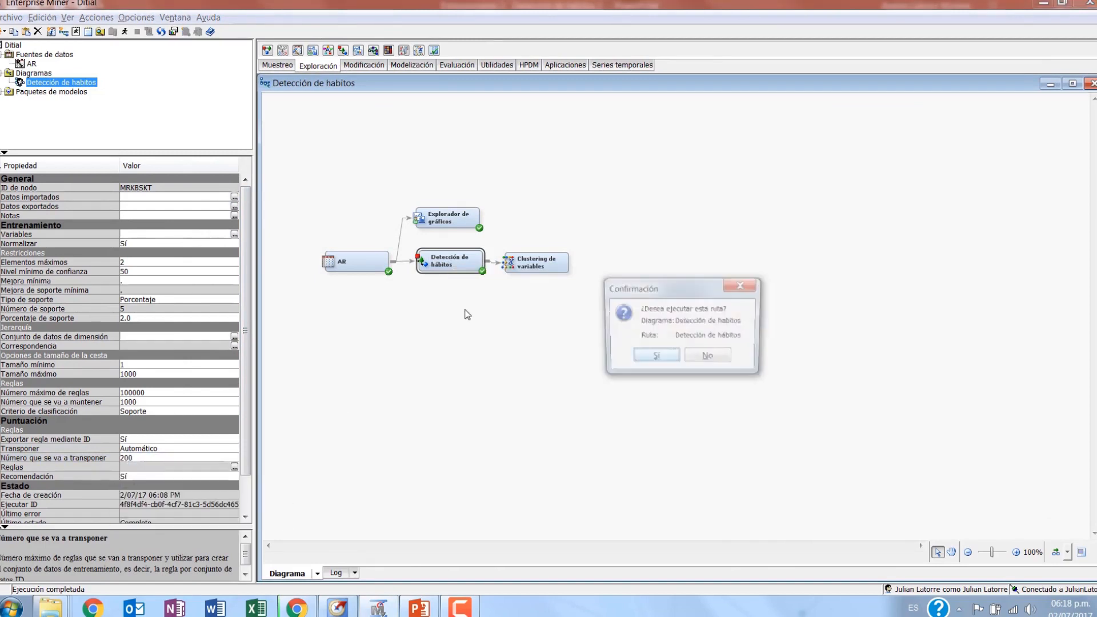
{"action": "left_click", "coordinate": [654, 358]}
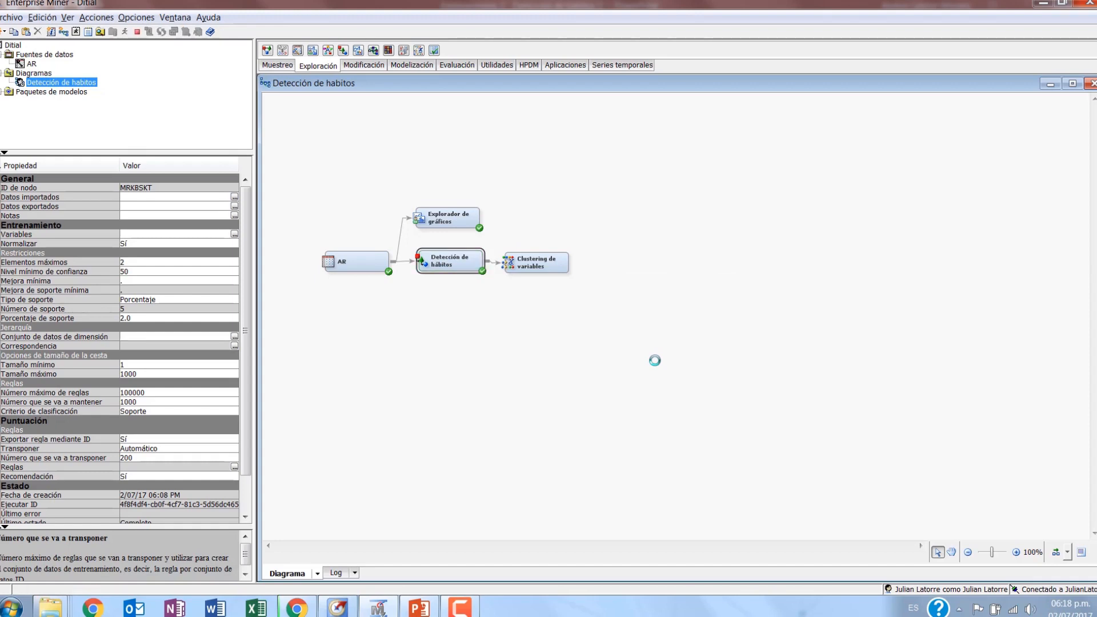
{"action": "left_click", "coordinate": [747, 286]}
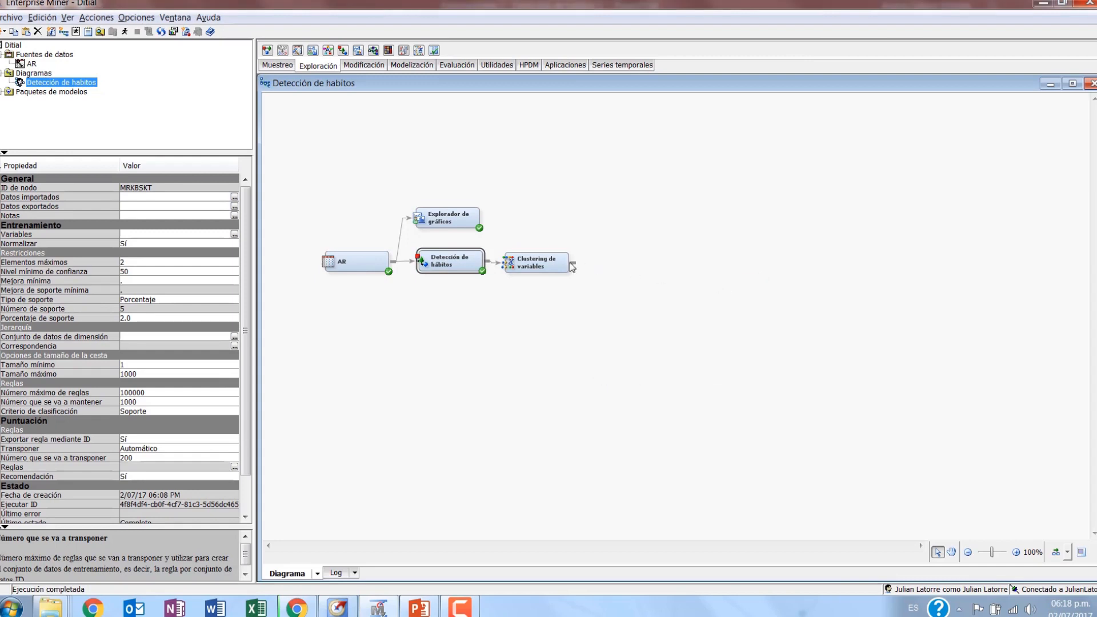
Step: Try to run the Clustering de variables node, and delete it from the diagram
{"action": "right_click", "coordinate": [559, 264]}
{"action": "left_click", "coordinate": [598, 306]}
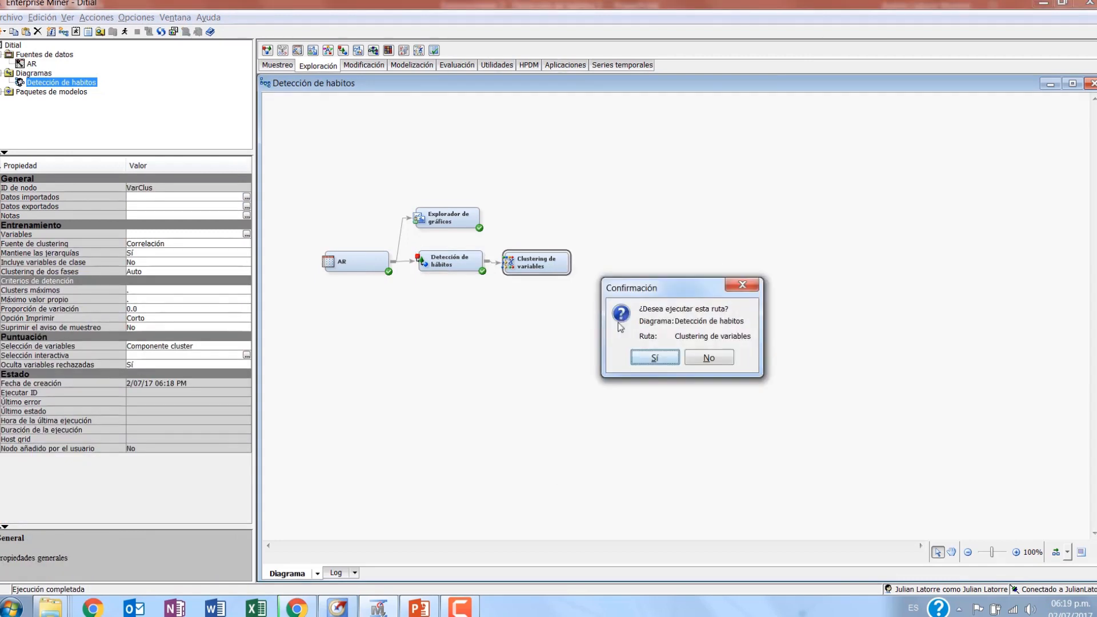
{"action": "left_click", "coordinate": [635, 350]}
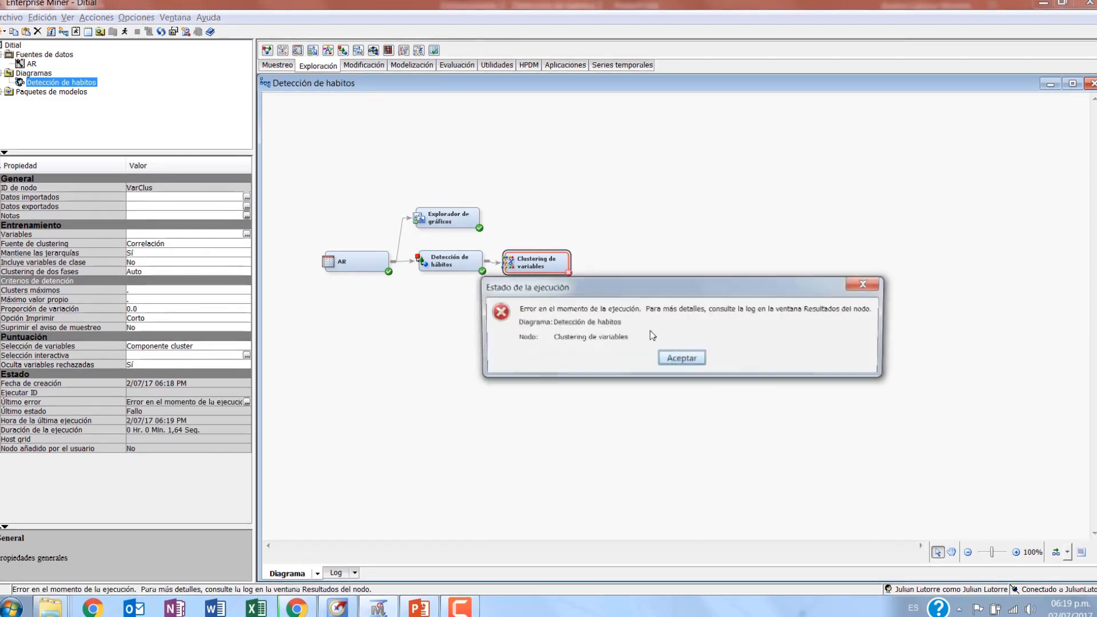
{"action": "left_click", "coordinate": [682, 359]}
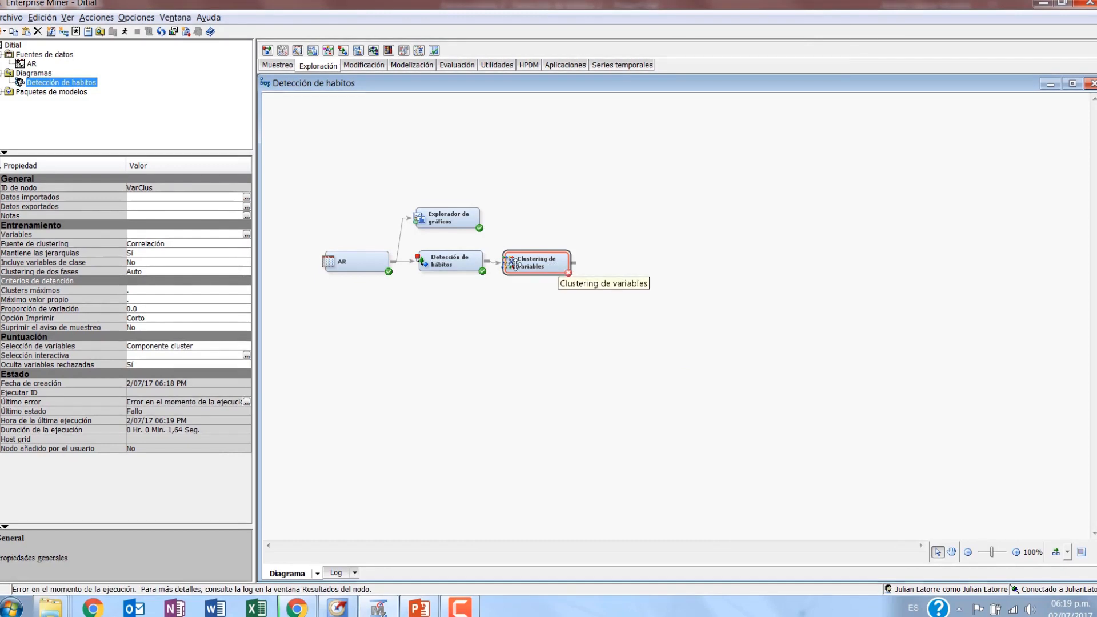
{"action": "key", "text": "Delete"}
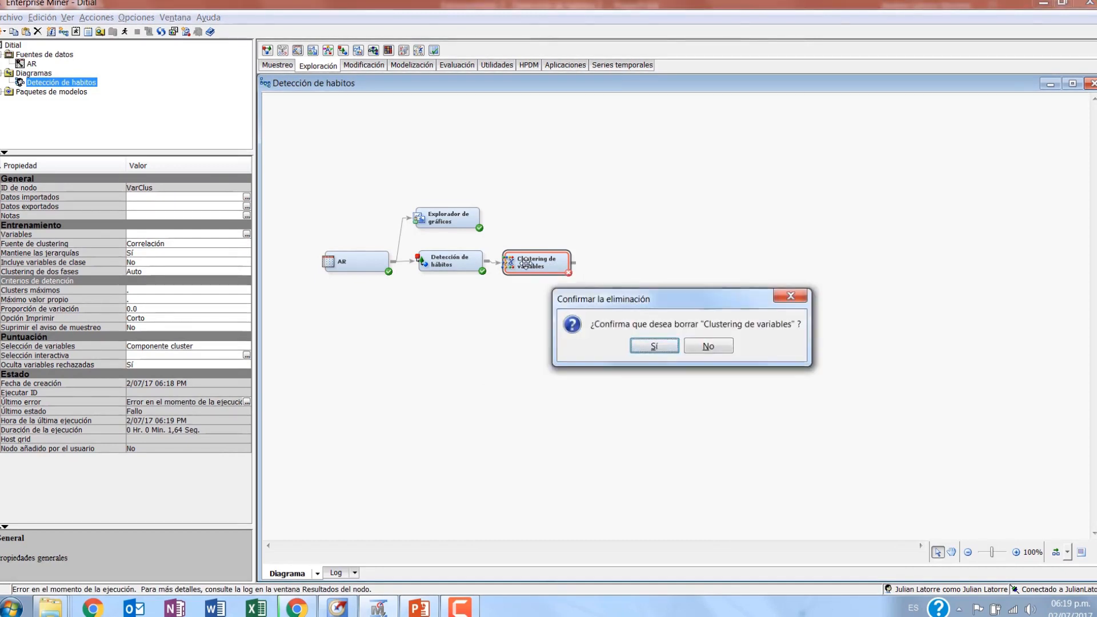
{"action": "key", "text": "Return"}
Step: Examine the Detección de hábitos node's exported TRAIN table sorted by its first two rule columns, and close it
{"action": "left_click", "coordinate": [438, 251]}
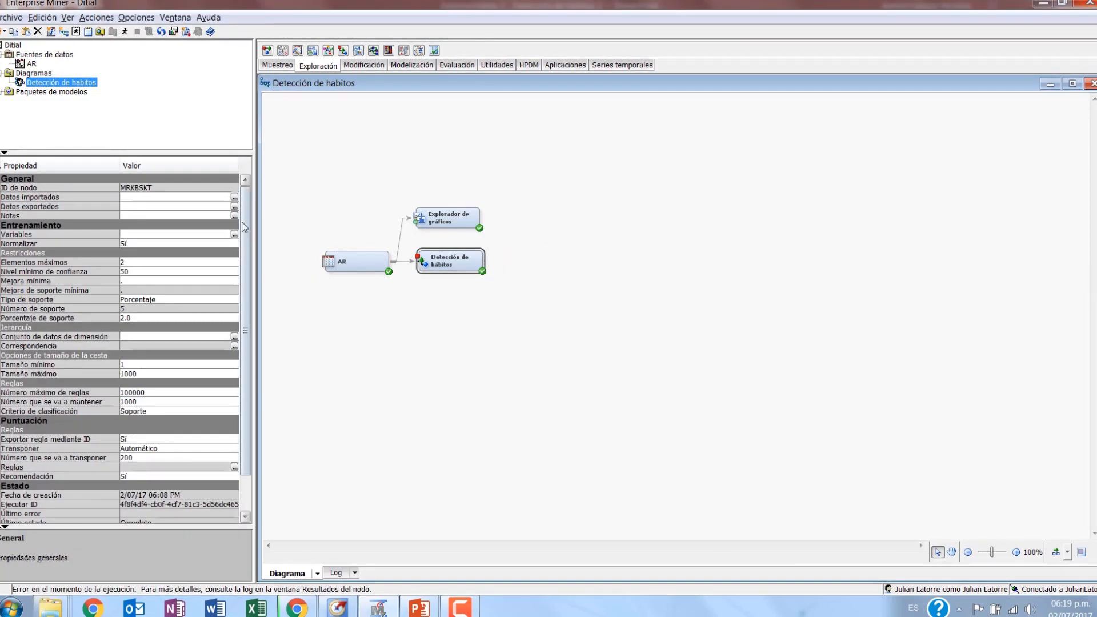
{"action": "left_click", "coordinate": [234, 206]}
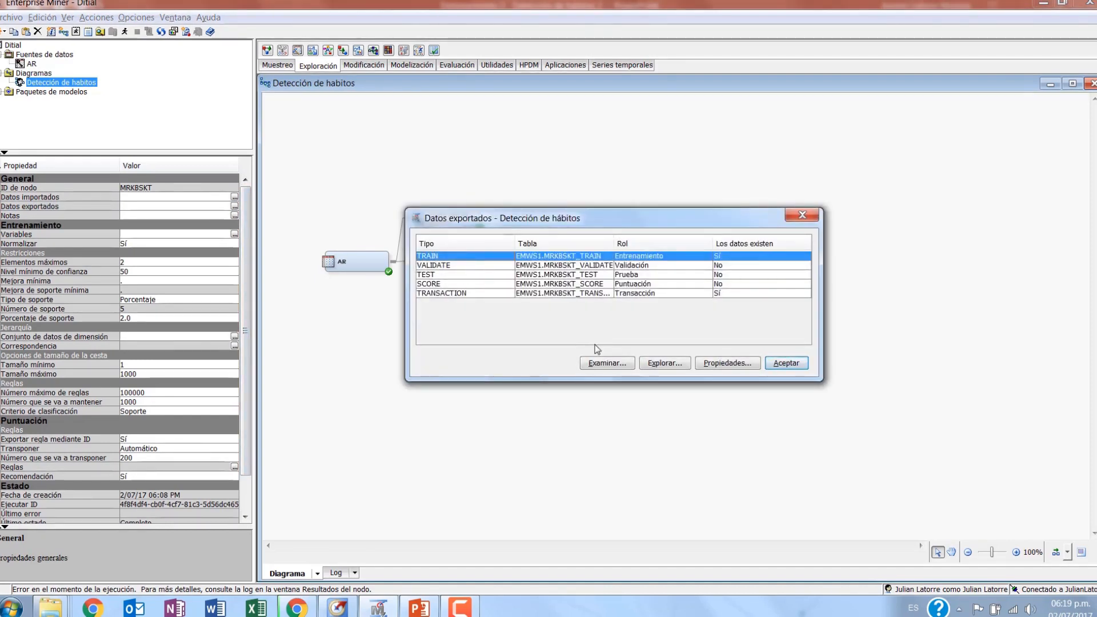
{"action": "left_click", "coordinate": [606, 363]}
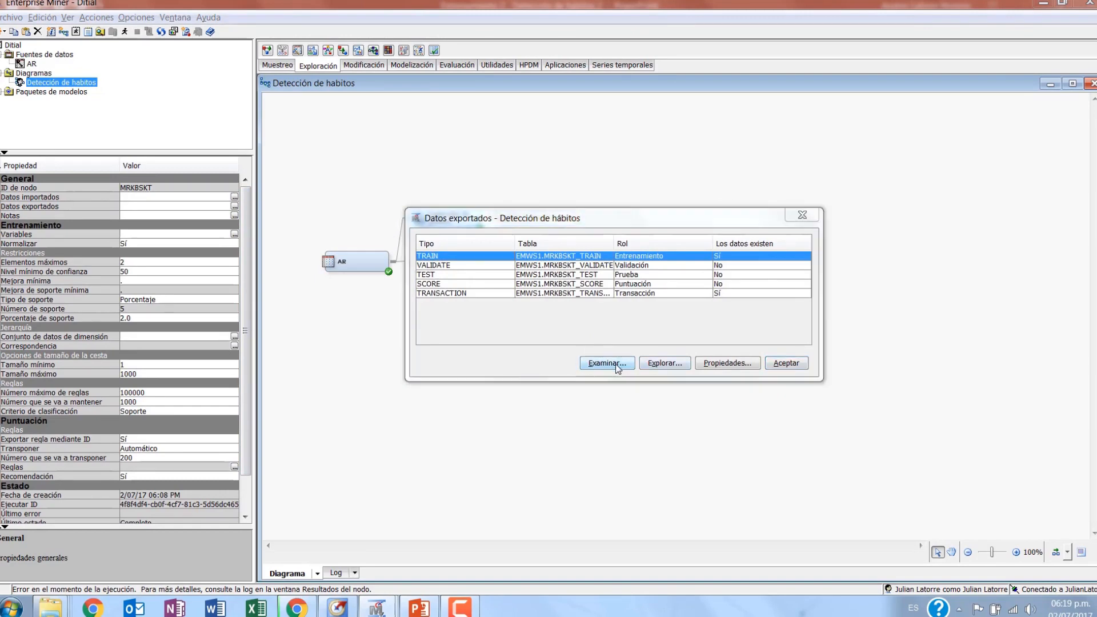
{"action": "left_click", "coordinate": [448, 217]}
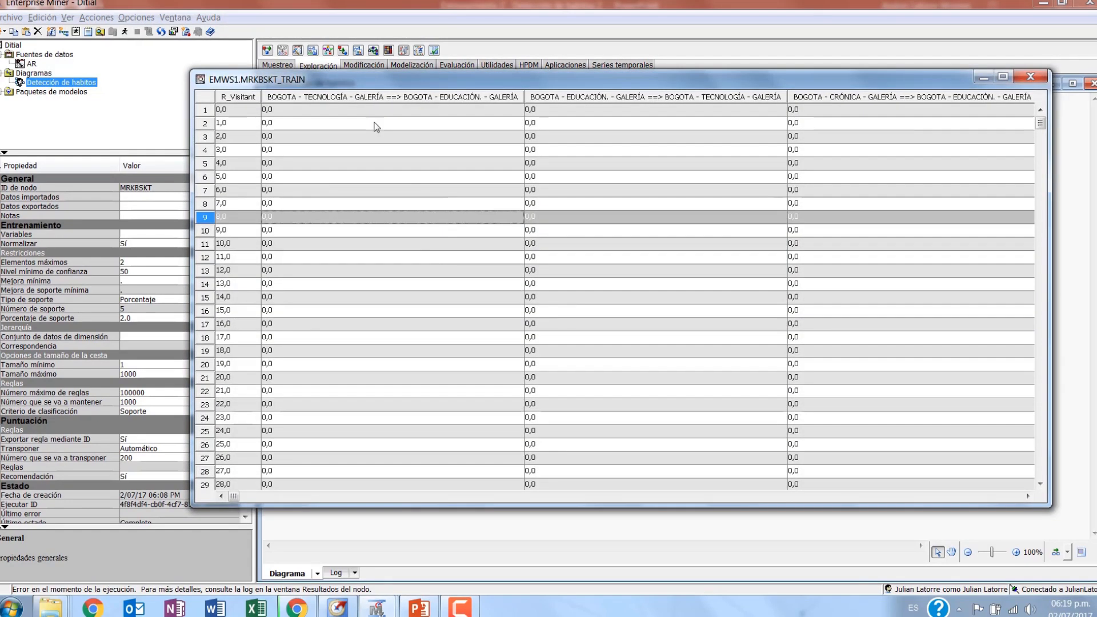
{"action": "left_click", "coordinate": [384, 98]}
{"action": "left_click", "coordinate": [417, 96]}
{"action": "left_click", "coordinate": [594, 98]}
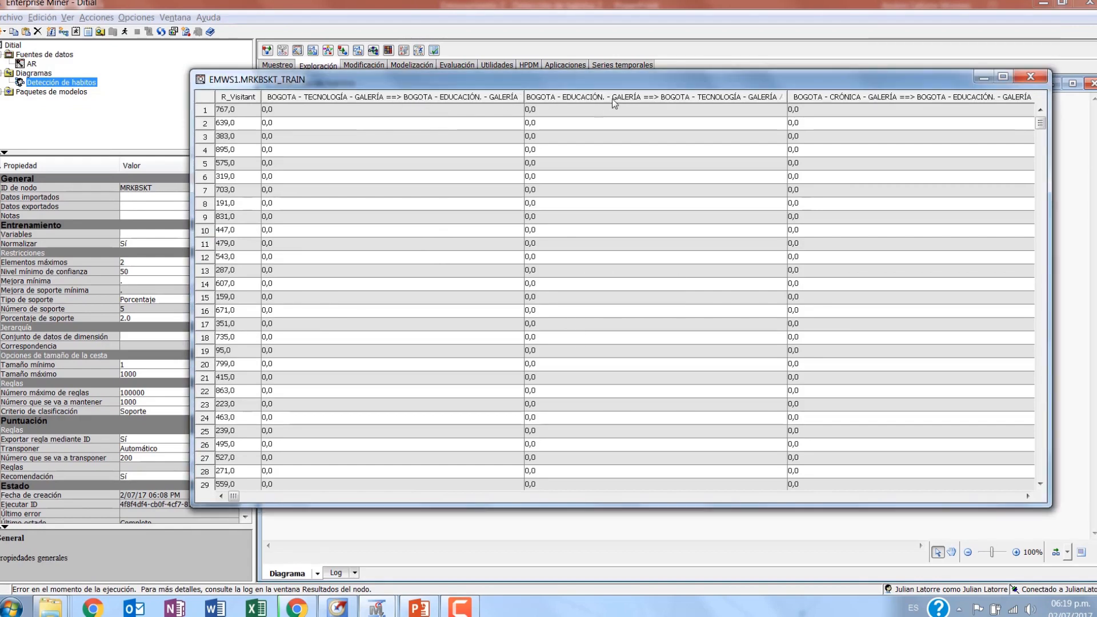
{"action": "left_click", "coordinate": [1032, 80]}
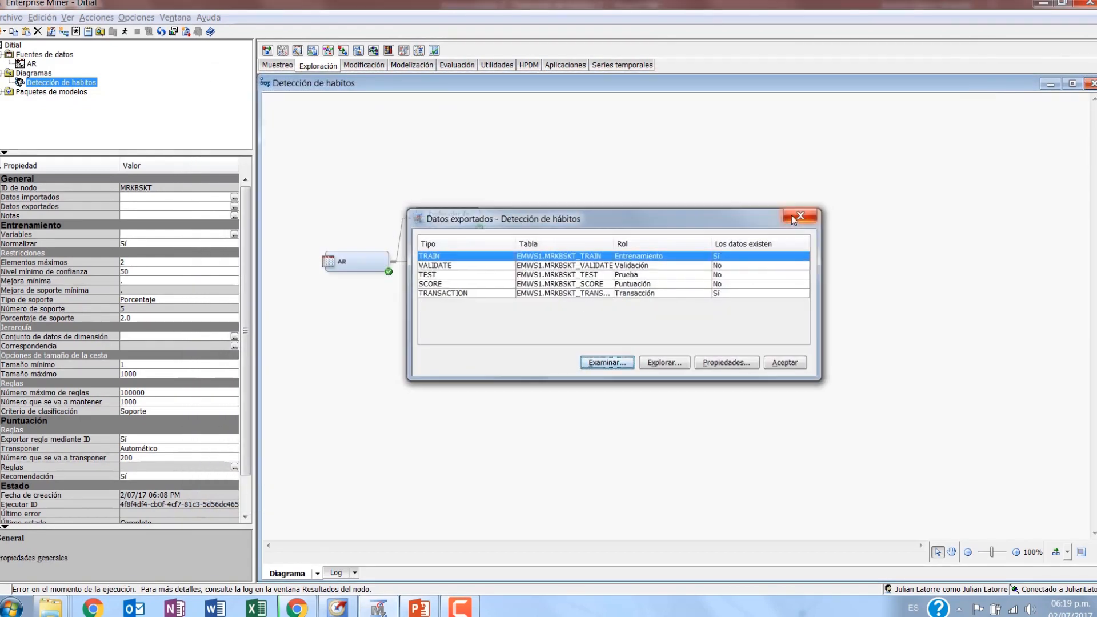
{"action": "left_click", "coordinate": [818, 211]}
Step: Set Número que se va a transponer to 500 and leave Recomendación at Sí for the Detección de hábitos node
{"action": "left_click", "coordinate": [209, 457]}
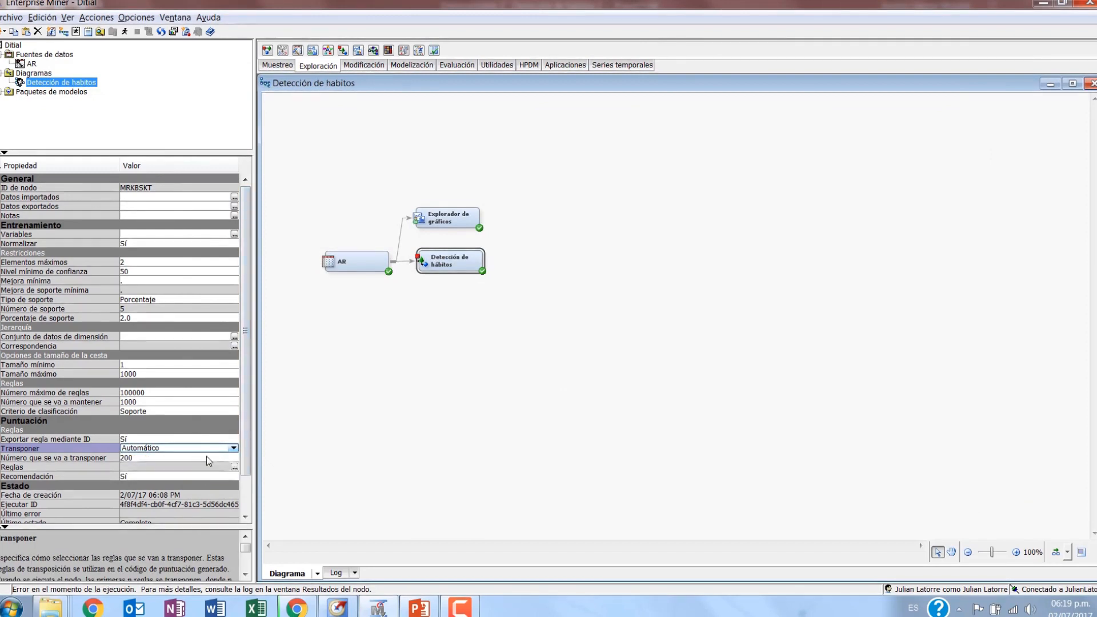
{"action": "left_click", "coordinate": [209, 457]}
{"action": "left_click", "coordinate": [194, 499]}
{"action": "left_click", "coordinate": [191, 477]}
{"action": "left_click", "coordinate": [191, 478]}
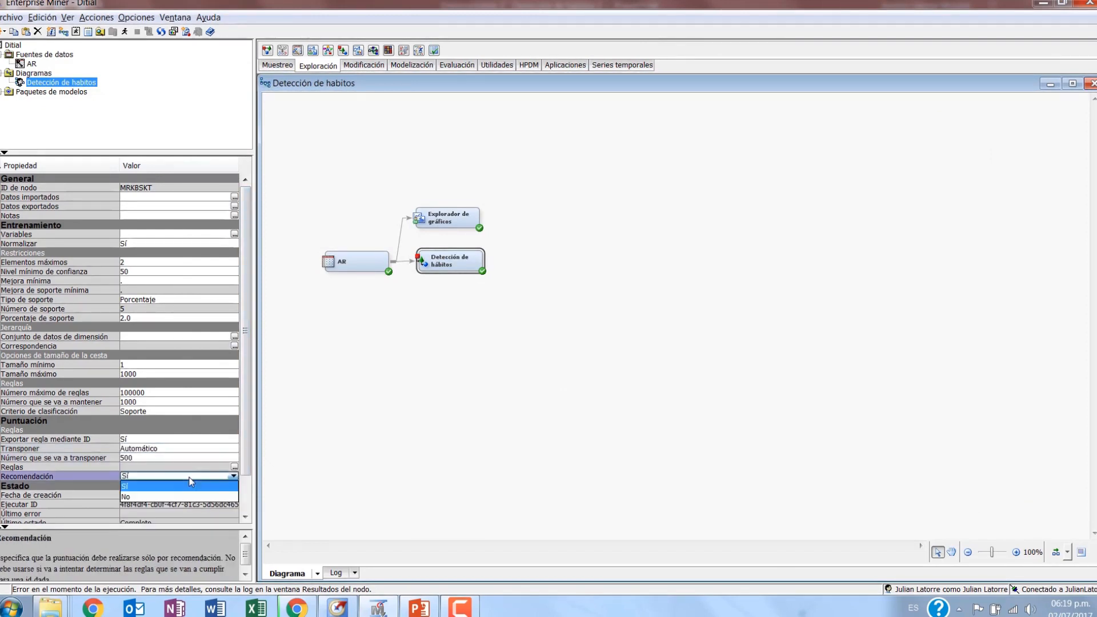
{"action": "left_click", "coordinate": [190, 478]}
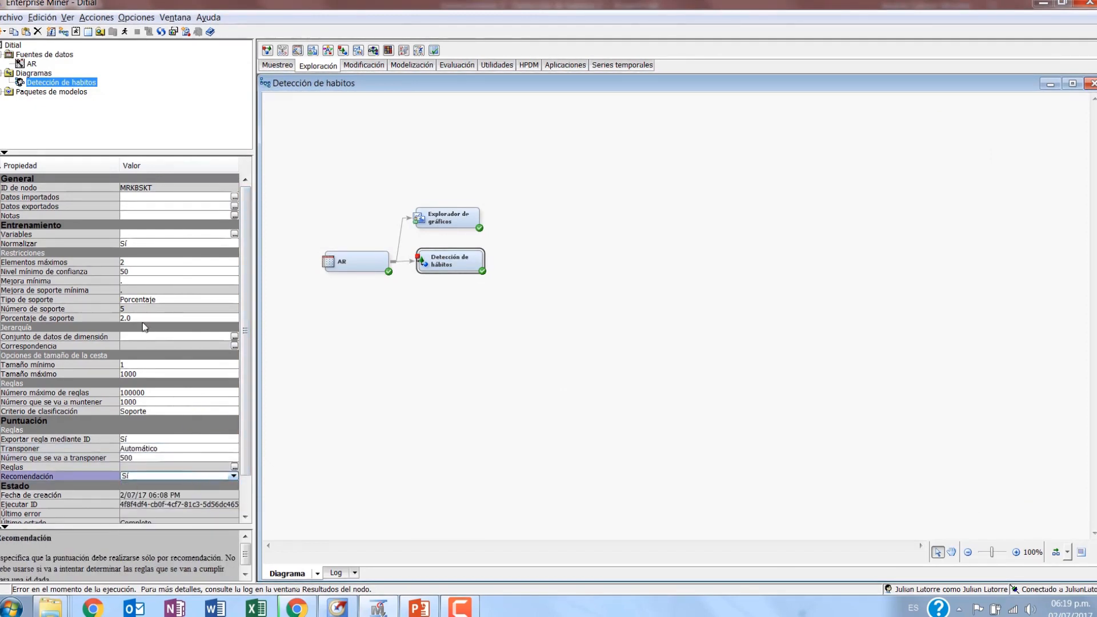
Step: Set the Detección de hábitos node's Normalizar training property to No
{"action": "left_click", "coordinate": [156, 244]}
{"action": "left_click", "coordinate": [155, 245]}
{"action": "left_click", "coordinate": [147, 263]}
{"action": "left_click", "coordinate": [166, 235]}
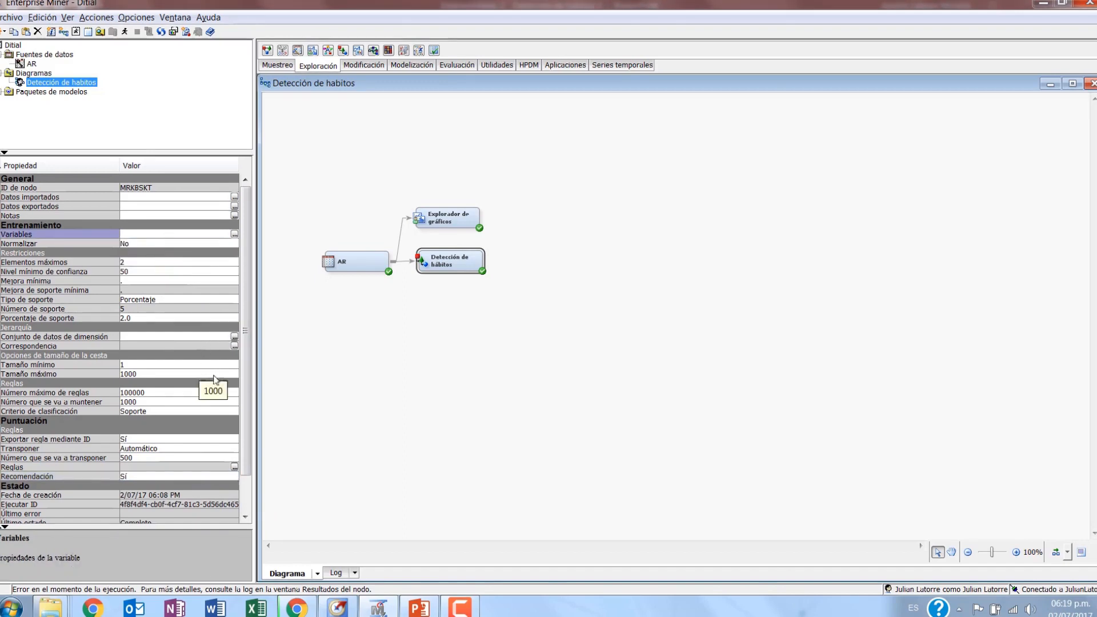
Step: Rerun the Detección de hábitos node with normalization turned off and close the execution status
{"action": "right_click", "coordinate": [427, 255]}
{"action": "left_click", "coordinate": [456, 295]}
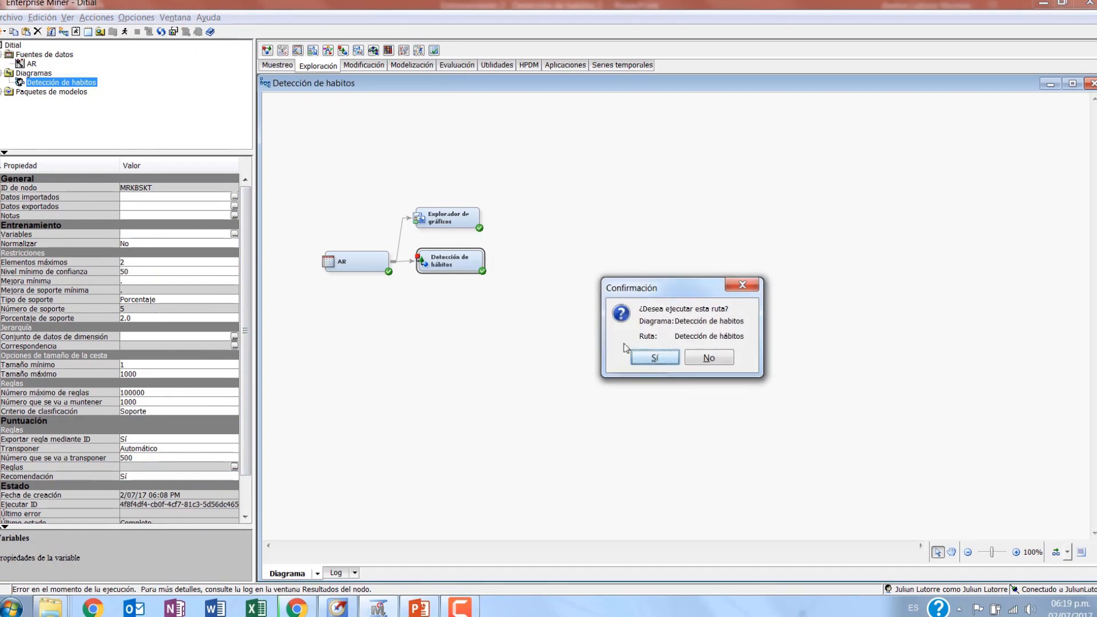
{"action": "left_click", "coordinate": [640, 356]}
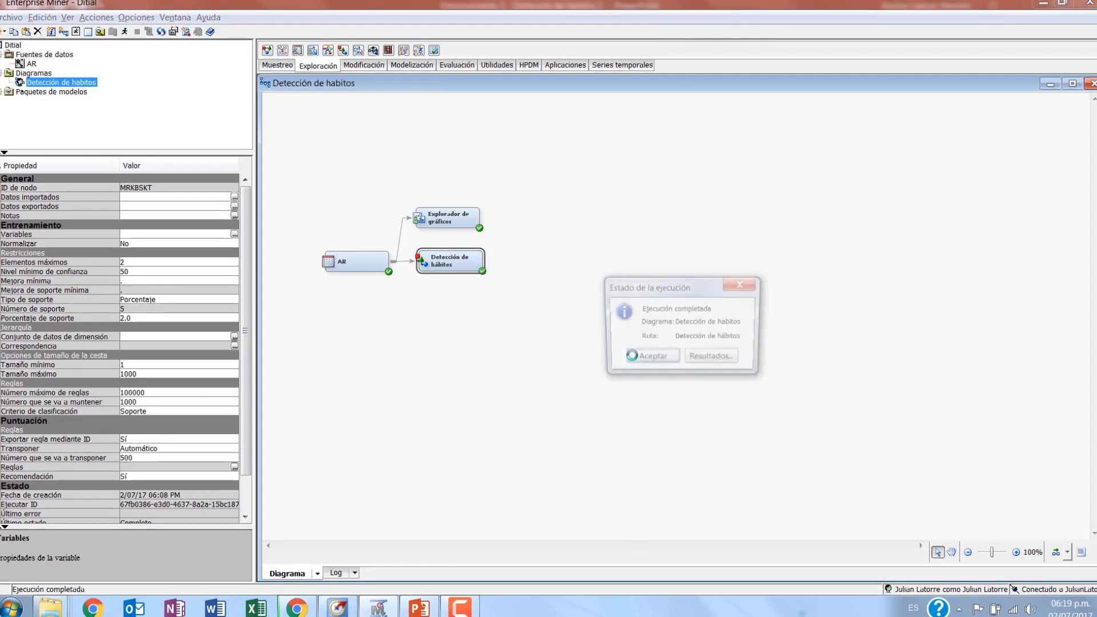
{"action": "left_click", "coordinate": [740, 285]}
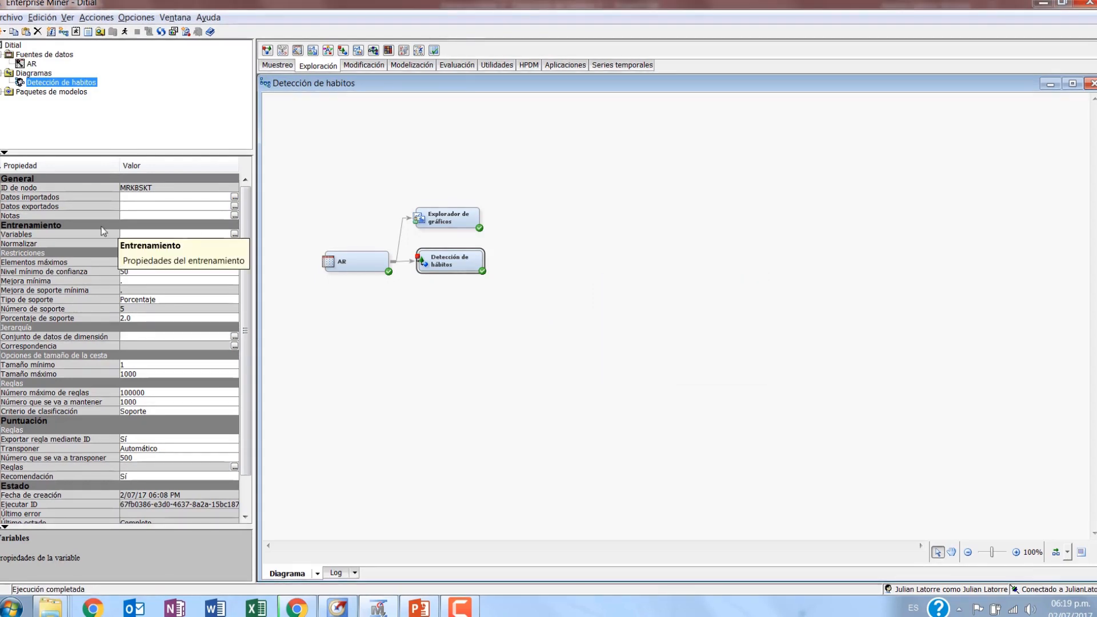
Step: Browse the regenerated exported TRAIN table, sorted by the Educación ==> Tecnología rule column, to check which visitors meet each rule
{"action": "left_click", "coordinate": [235, 206]}
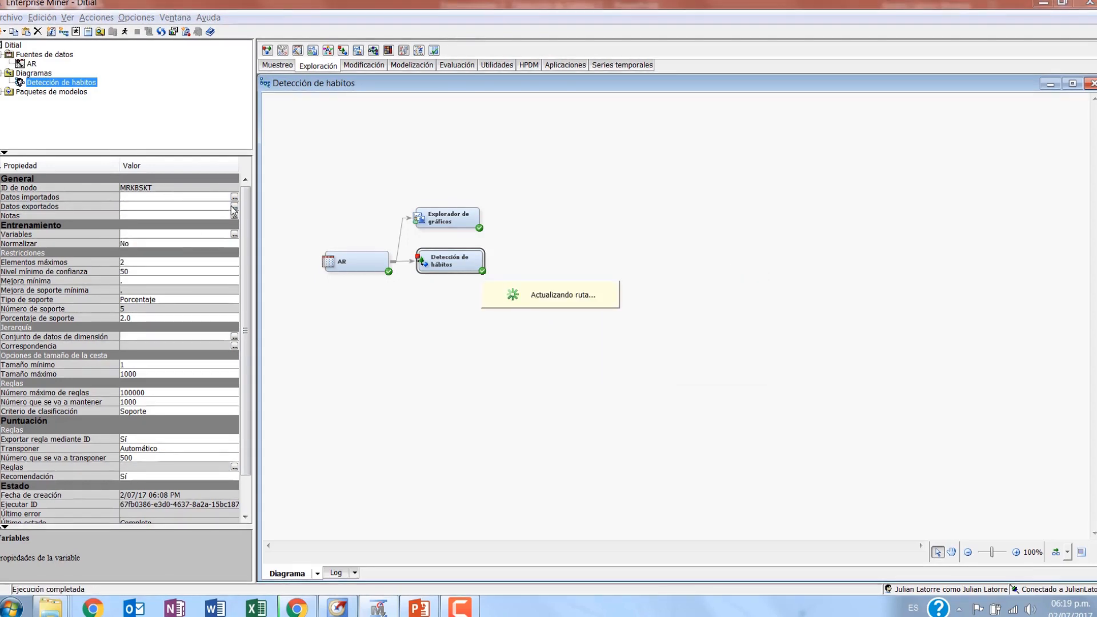
{"action": "left_click", "coordinate": [430, 257]}
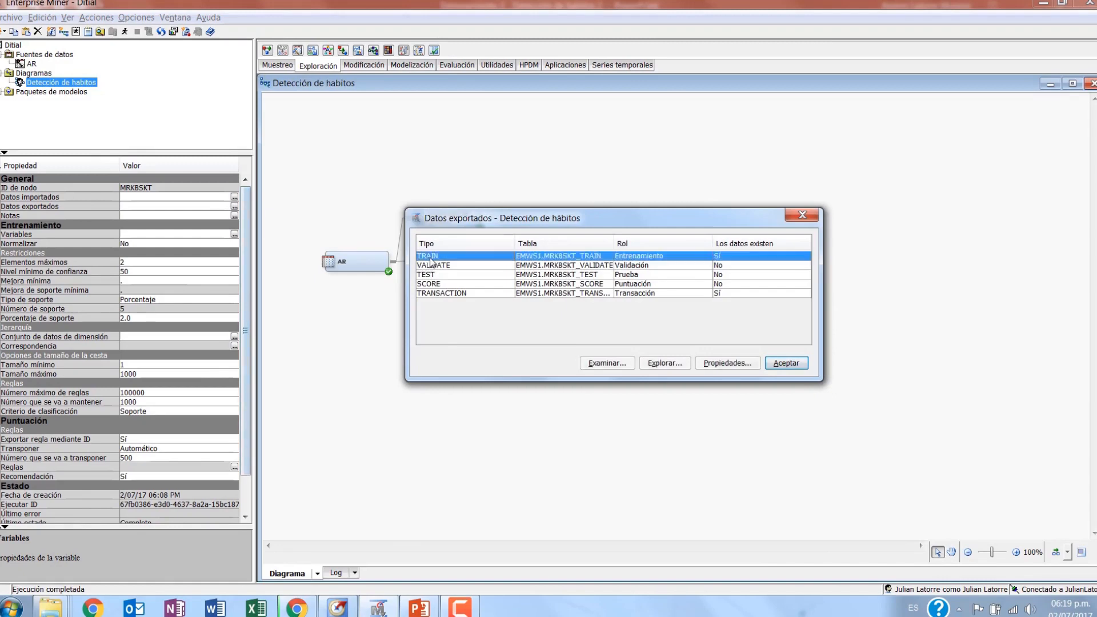
{"action": "left_click", "coordinate": [631, 367]}
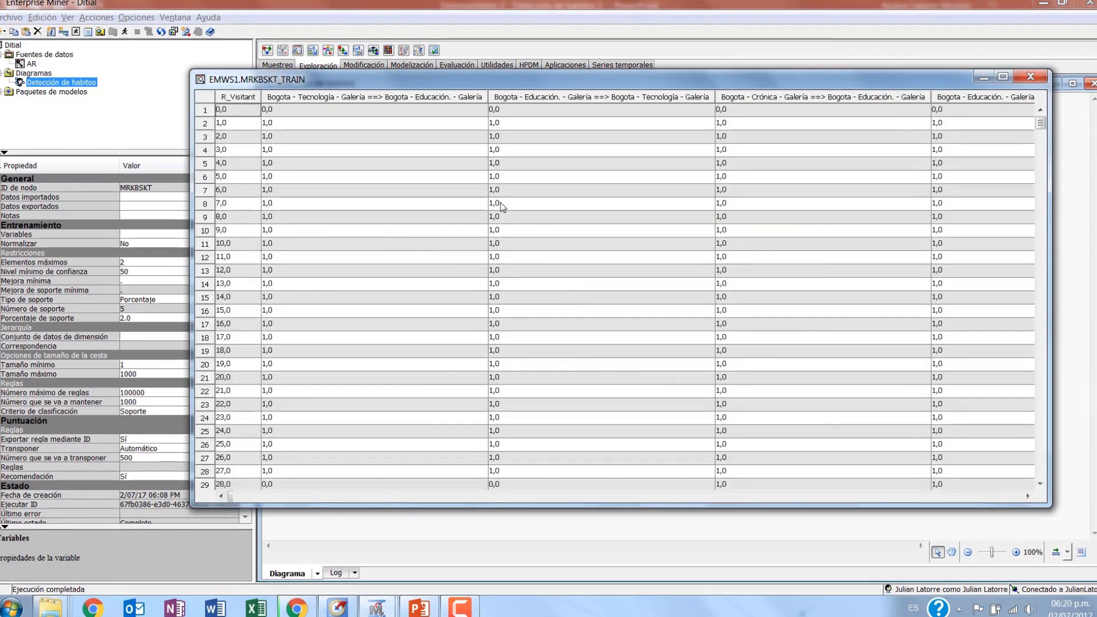
{"action": "left_click", "coordinate": [503, 206]}
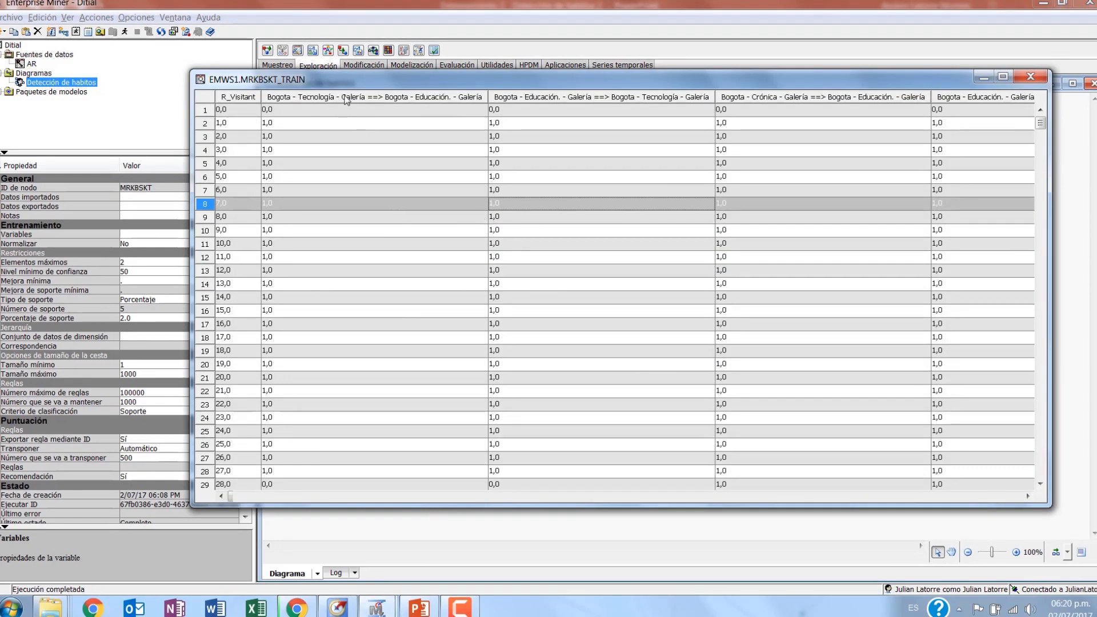
{"action": "left_click", "coordinate": [254, 113]}
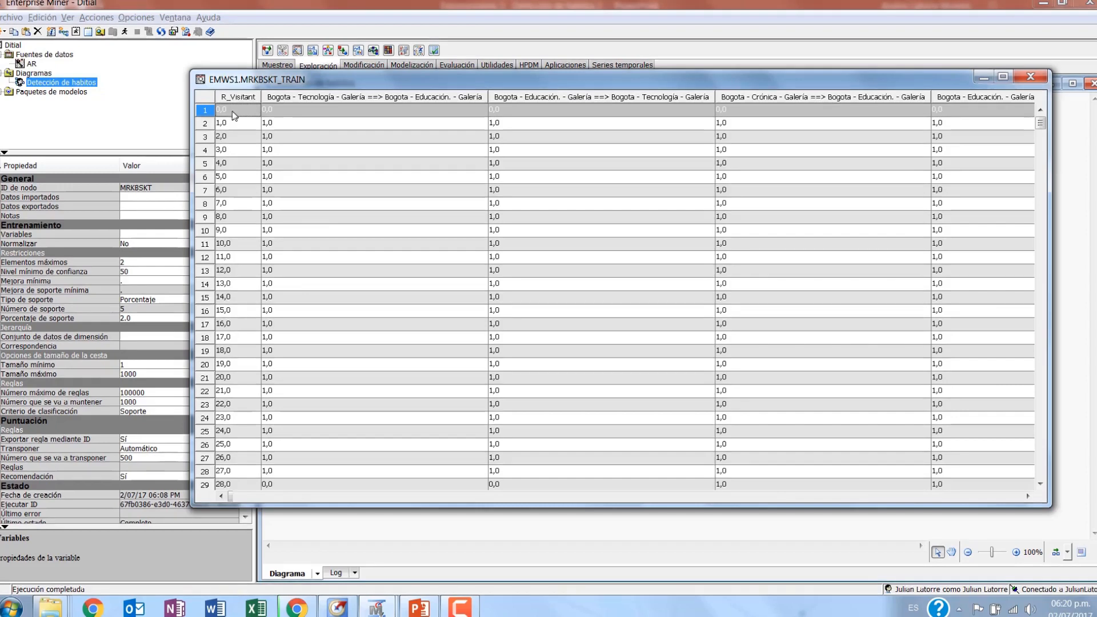
{"action": "left_click", "coordinate": [234, 121]}
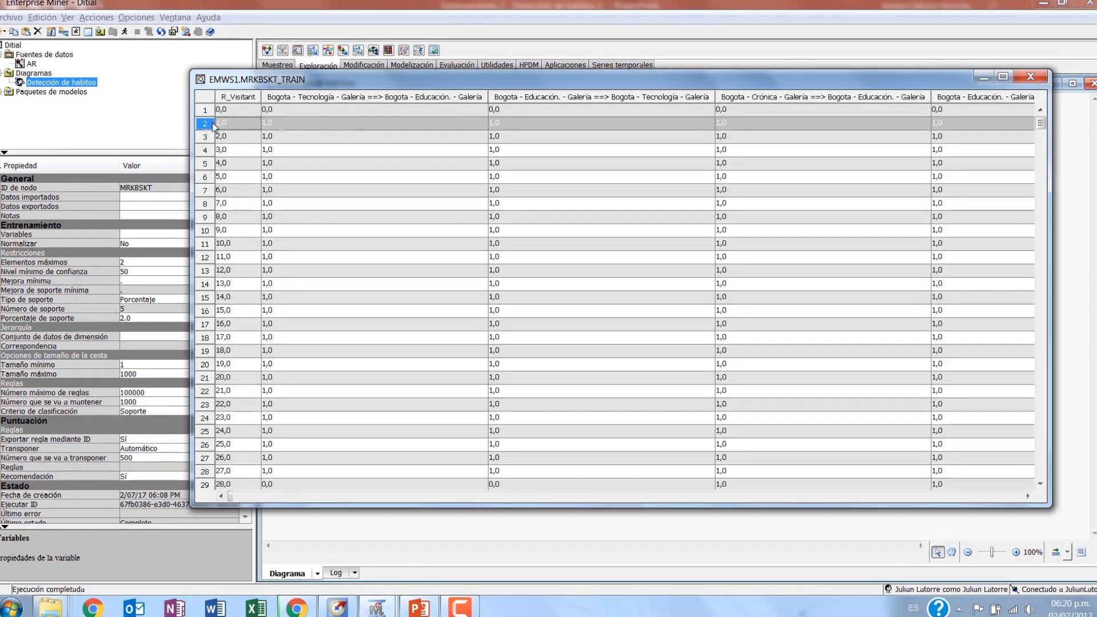
{"action": "left_click", "coordinate": [533, 101]}
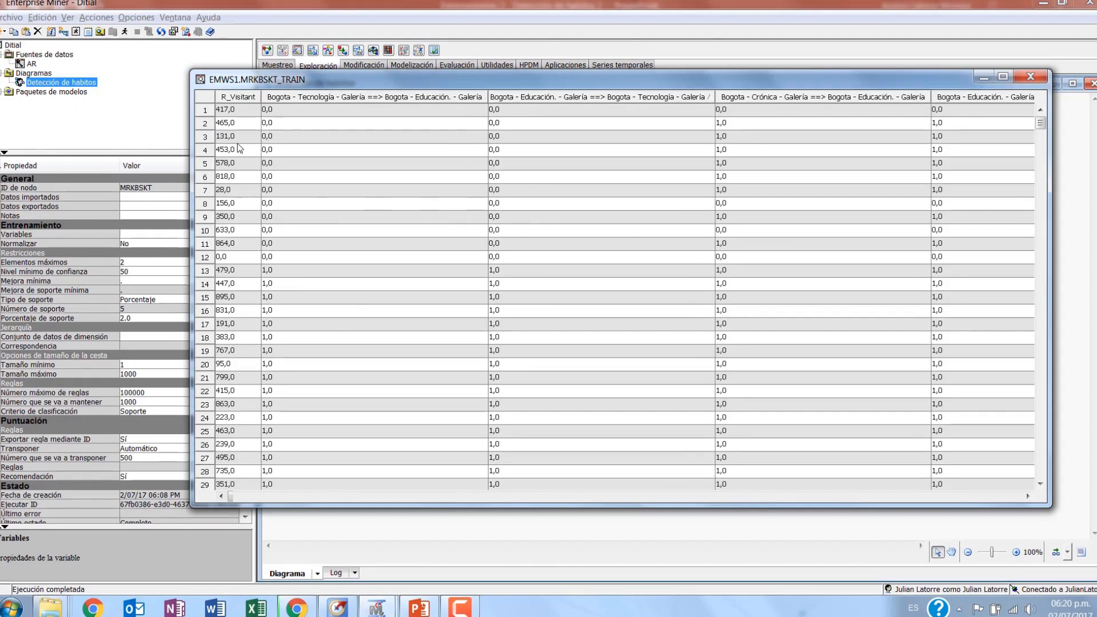
{"action": "left_click", "coordinate": [284, 138]}
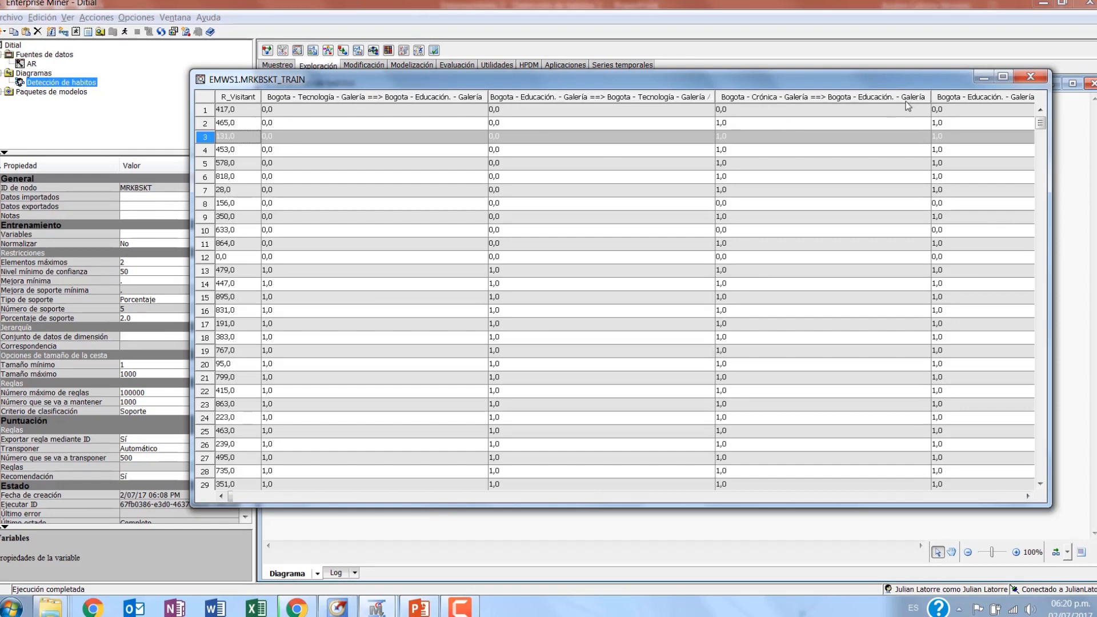
Step: Check the third visitor row's values for the Crónica ==> Educación and Educación ==> Tecnología rules, and close the table and exported data list
{"action": "left_click", "coordinate": [730, 140]}
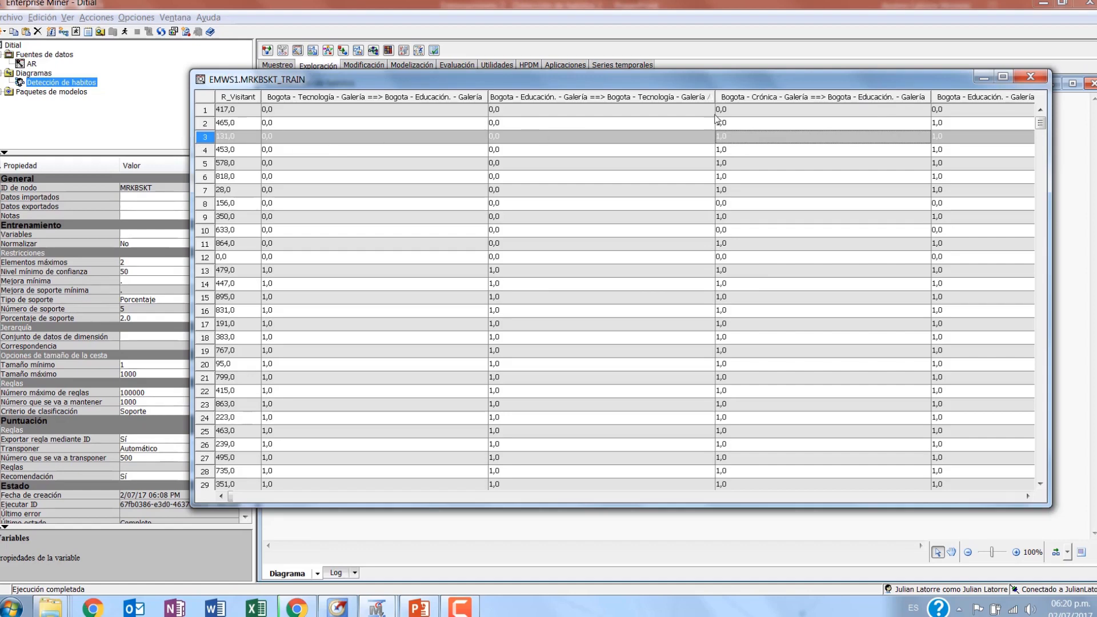
{"action": "left_click", "coordinate": [506, 143]}
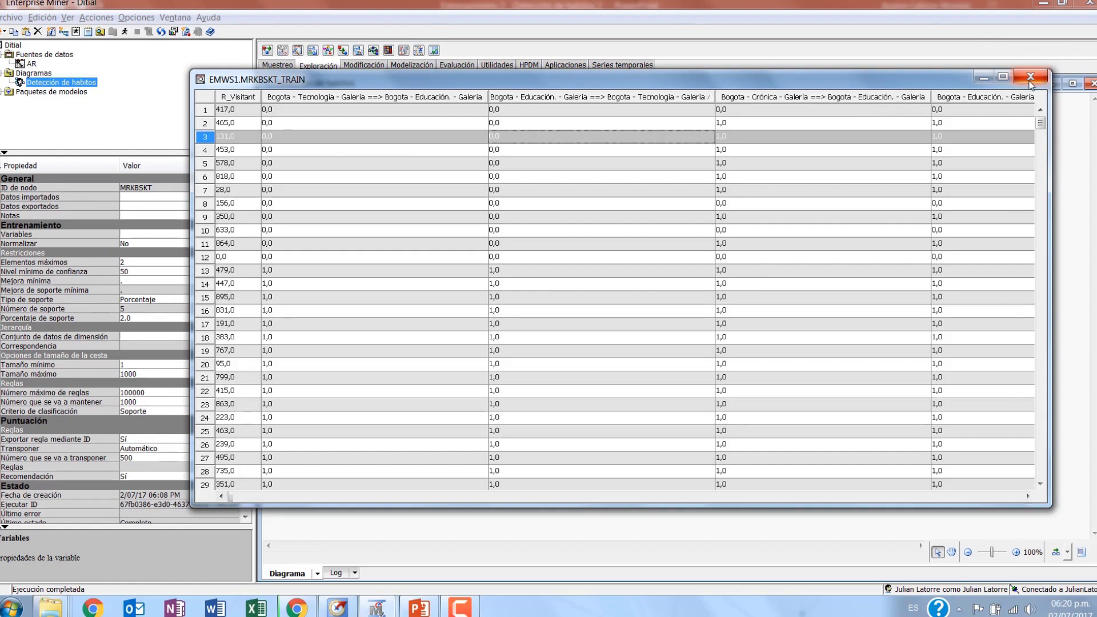
{"action": "left_click", "coordinate": [1029, 78]}
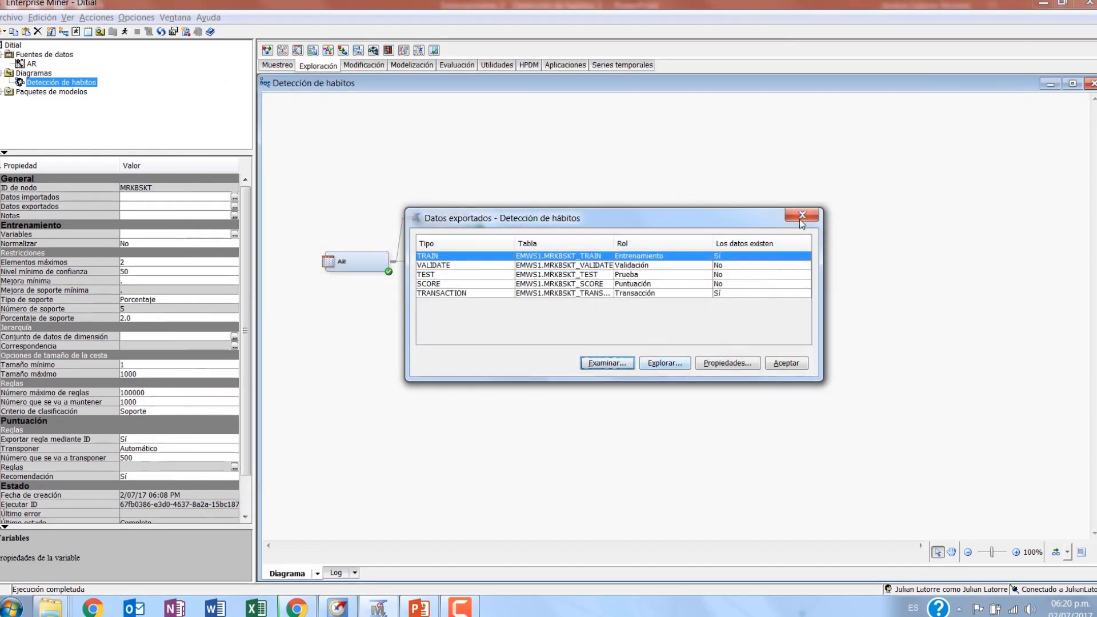
{"action": "left_click", "coordinate": [802, 216]}
{"action": "left_click", "coordinate": [363, 65]}
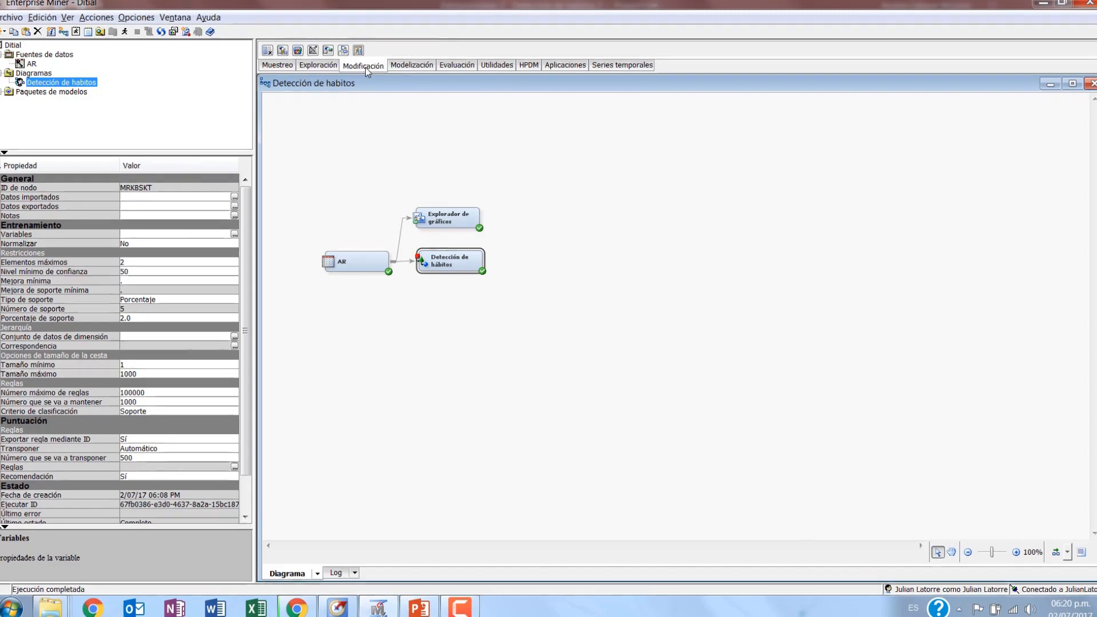
{"action": "left_click", "coordinate": [325, 68]}
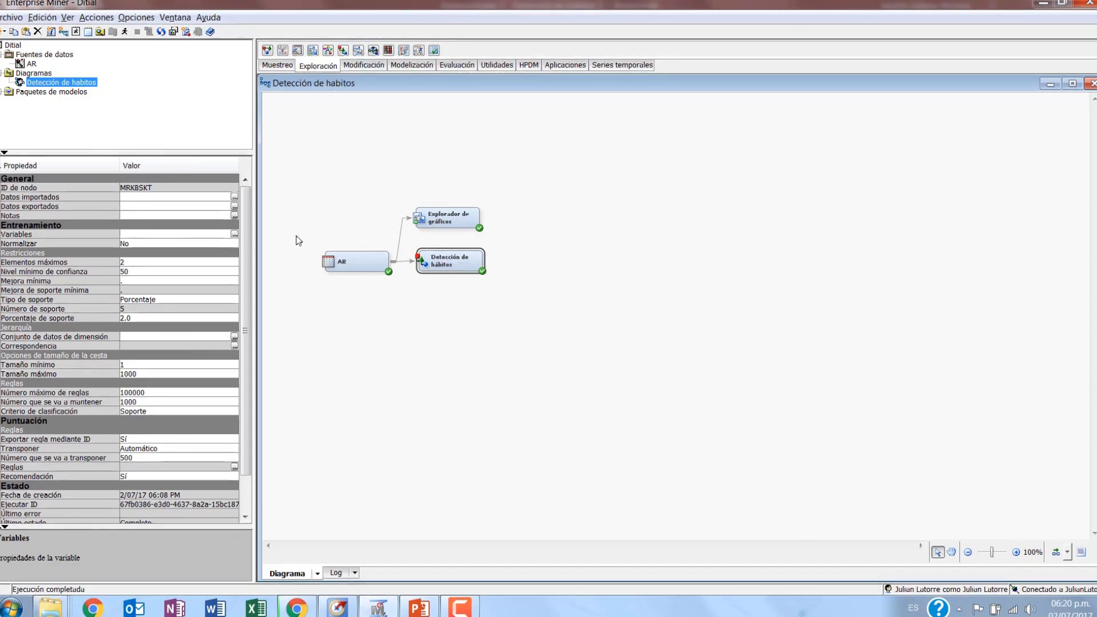
Step: Reopen the exported TRAIN table of Detección de hábitos, examine its rule columns through the last one, and close it
{"action": "left_click", "coordinate": [235, 205]}
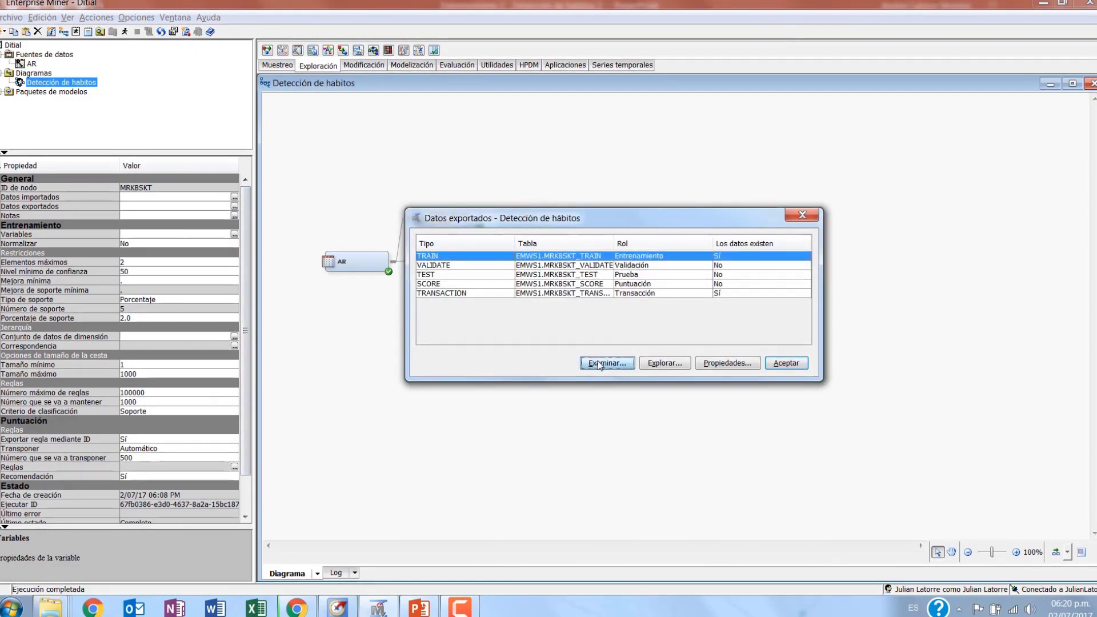
{"action": "left_click", "coordinate": [599, 363]}
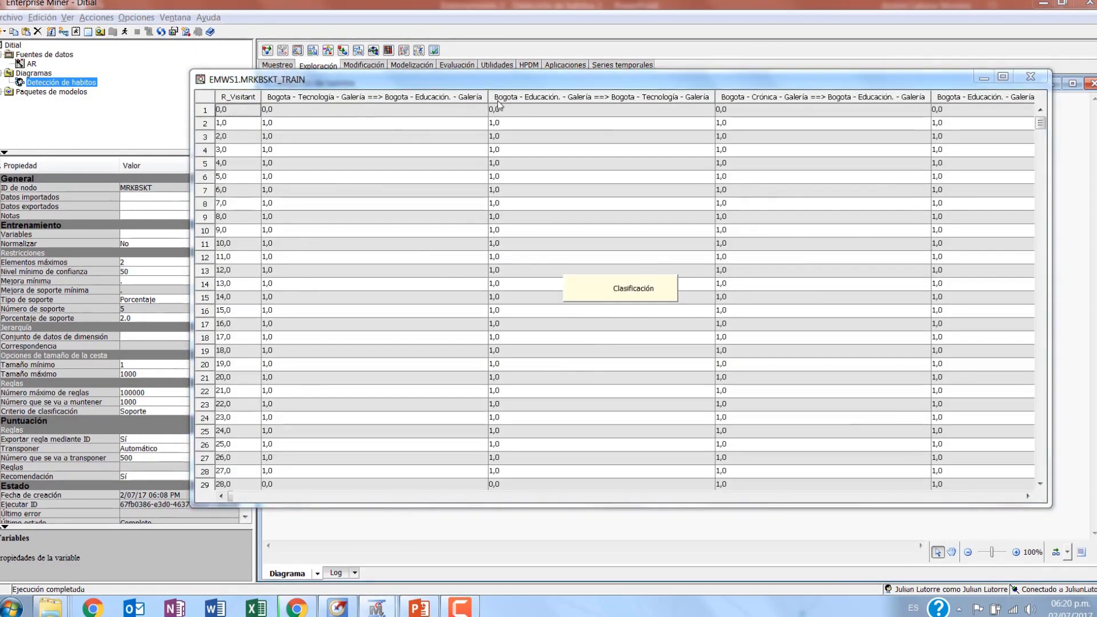
{"action": "left_click_drag", "start_coordinate": [231, 499], "coordinate": [1021, 497]}
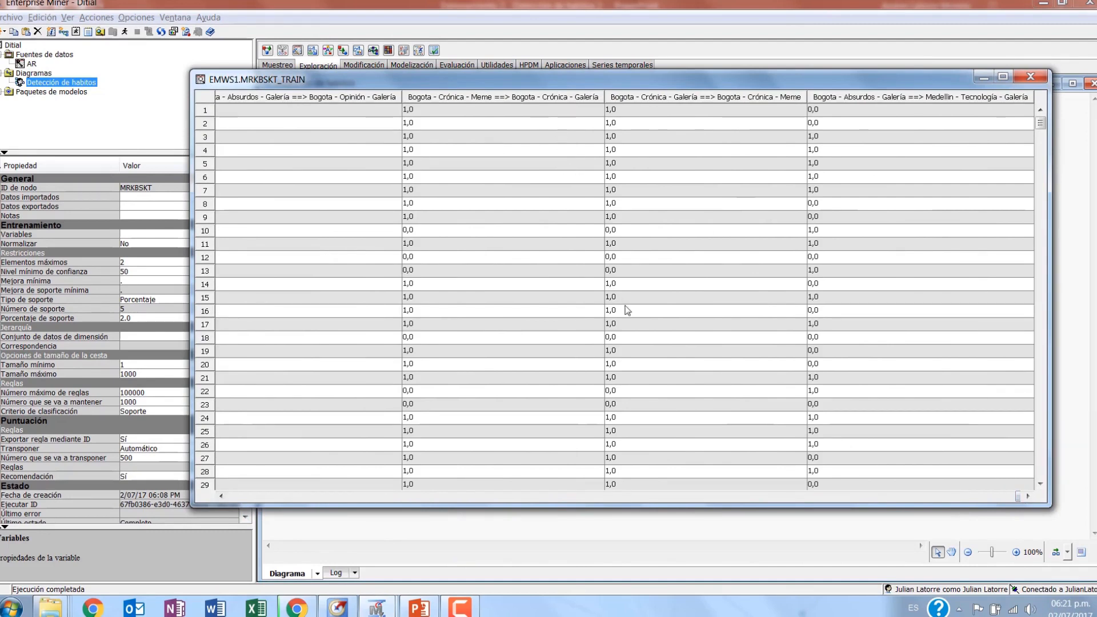
{"action": "left_click_drag", "start_coordinate": [1016, 498], "coordinate": [228, 497]}
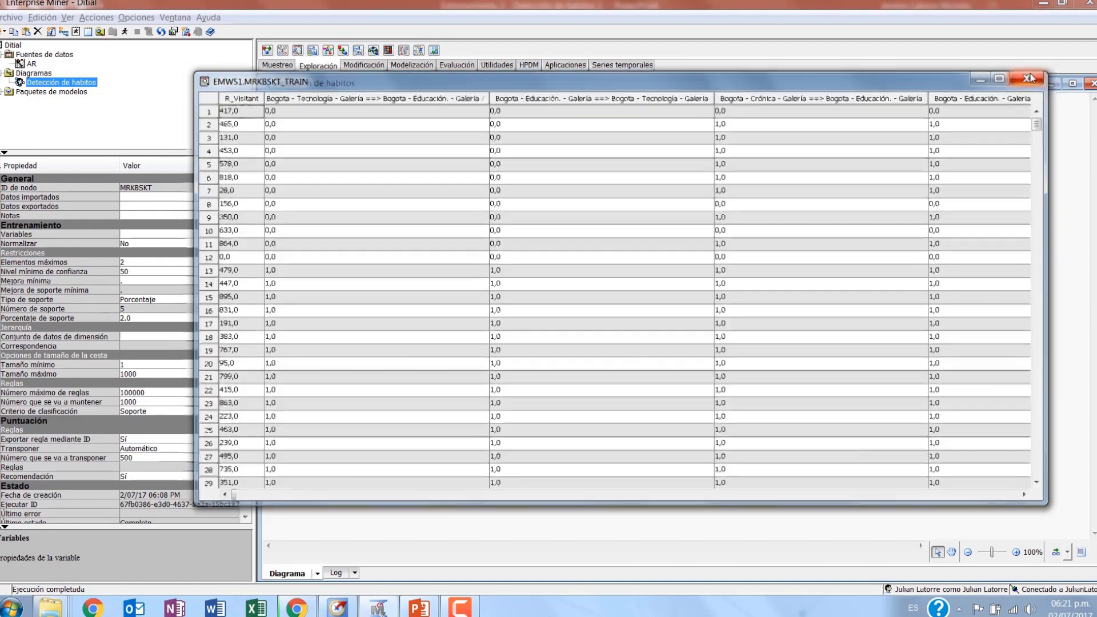
{"action": "left_click", "coordinate": [1030, 76]}
{"action": "left_click", "coordinate": [802, 216]}
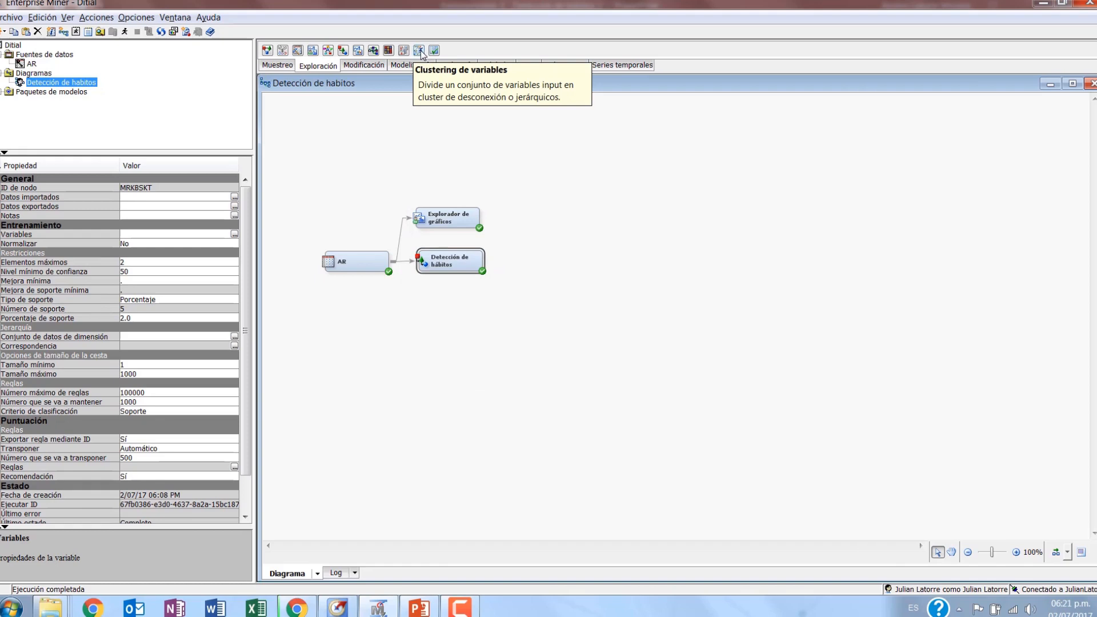
Step: Add a Clustering de variables node to the diagram, connected after the Detección de hábitos node
{"action": "mouse_move", "coordinate": [421, 50]}
{"action": "left_mouse_down"}
{"action": "mouse_move", "coordinate": [563, 274]}
{"action": "mouse_move", "coordinate": [524, 262]}
{"action": "mouse_move", "coordinate": [554, 261]}
{"action": "mouse_move", "coordinate": [542, 261]}
{"action": "left_mouse_up"}
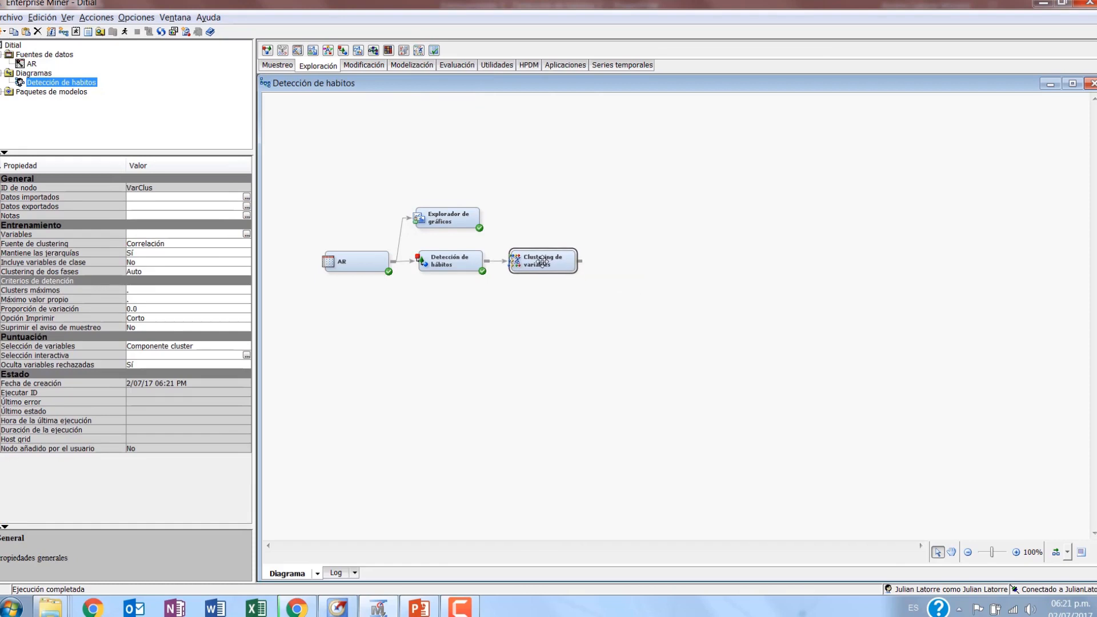
{"action": "right_click", "coordinate": [542, 262]}
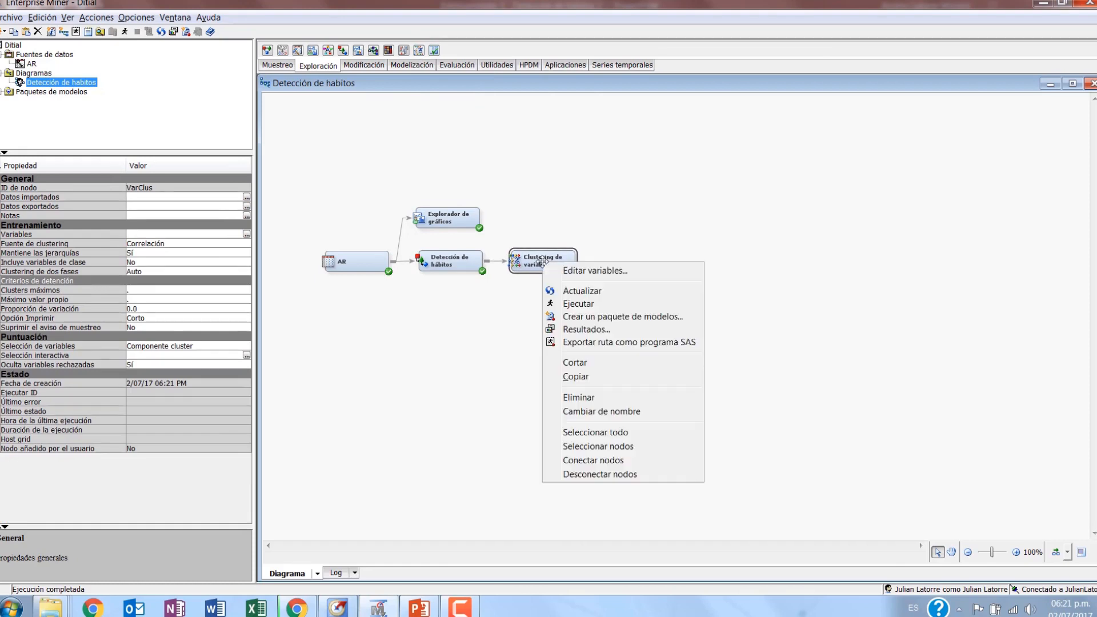
{"action": "left_click", "coordinate": [312, 76]}
{"action": "right_click", "coordinate": [541, 262]}
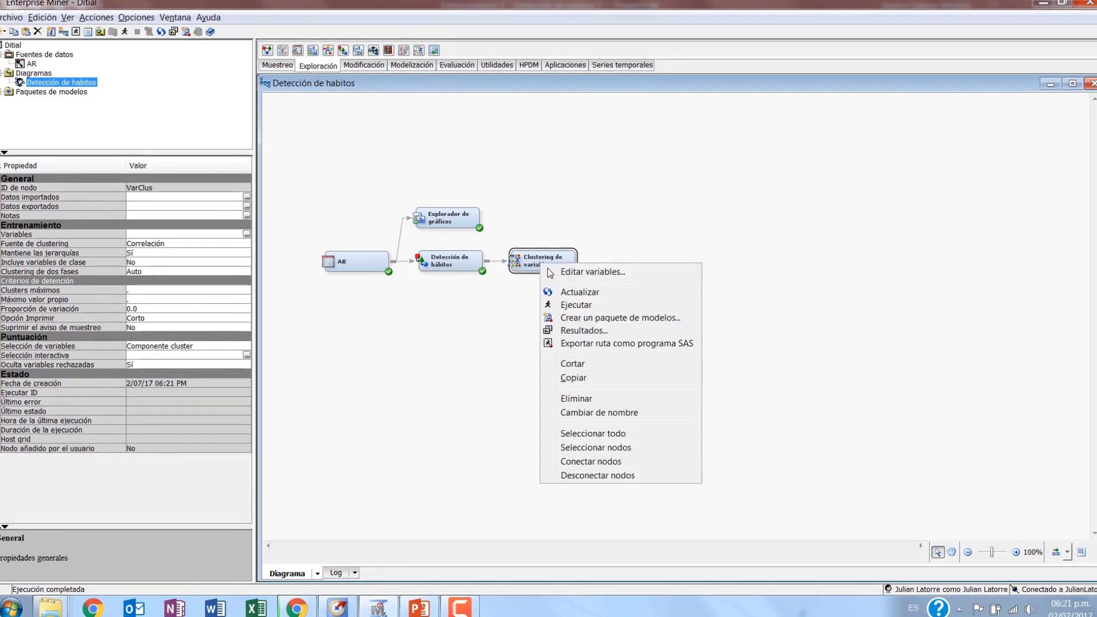
{"action": "left_click", "coordinate": [221, 244]}
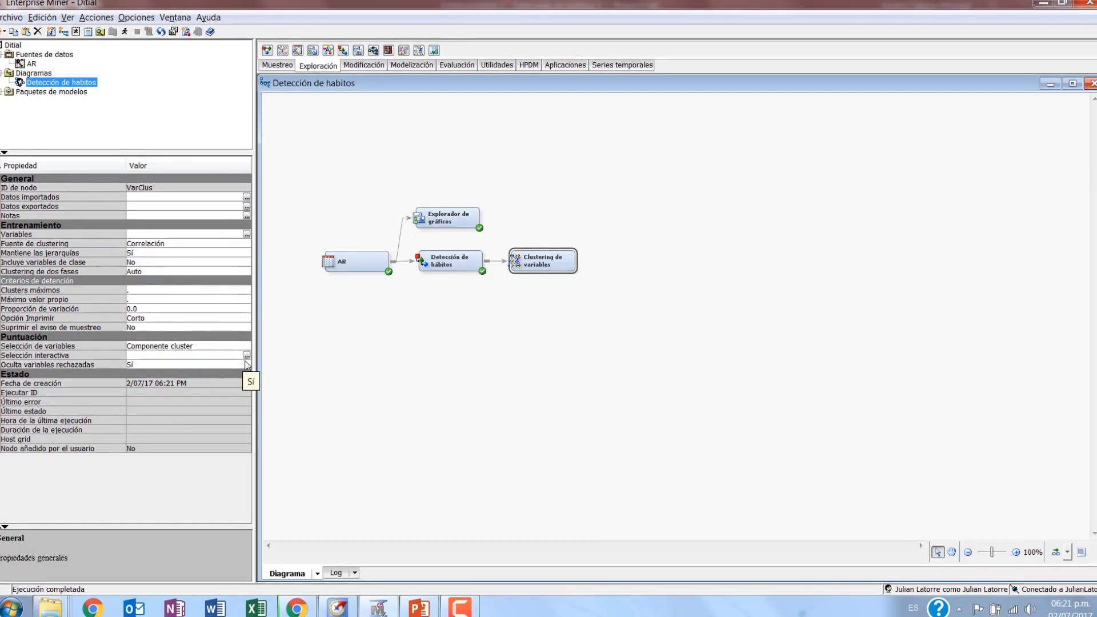
Step: Run the Clustering de variables node and open its results in a maximized window
{"action": "right_click", "coordinate": [533, 247]}
{"action": "left_click", "coordinate": [524, 261]}
{"action": "right_click", "coordinate": [526, 263]}
{"action": "left_click", "coordinate": [551, 300]}
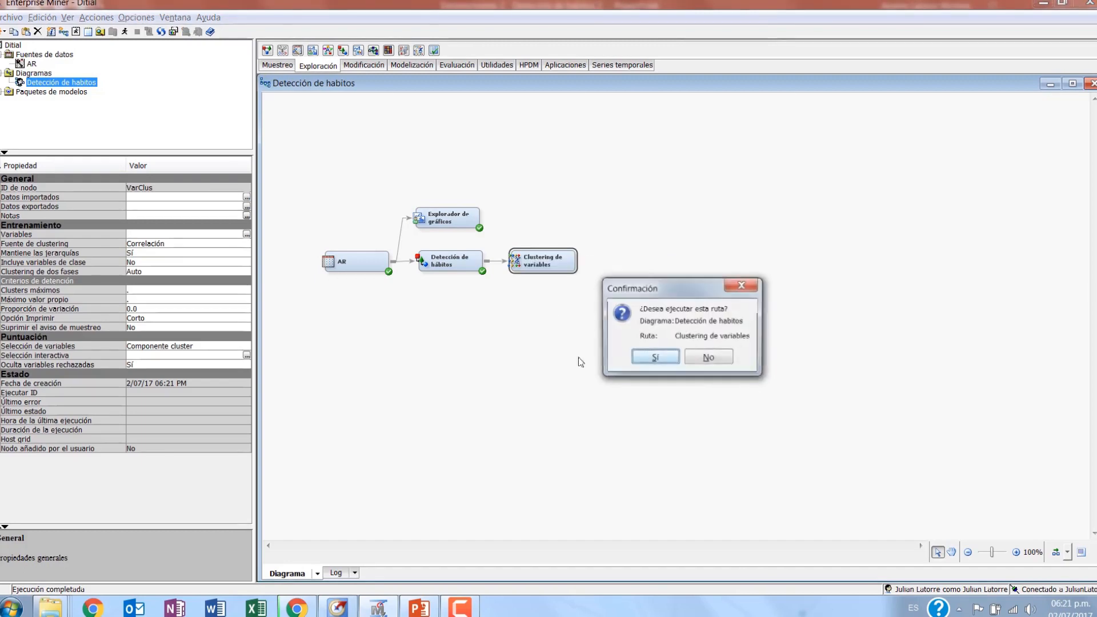
{"action": "left_click", "coordinate": [576, 358]}
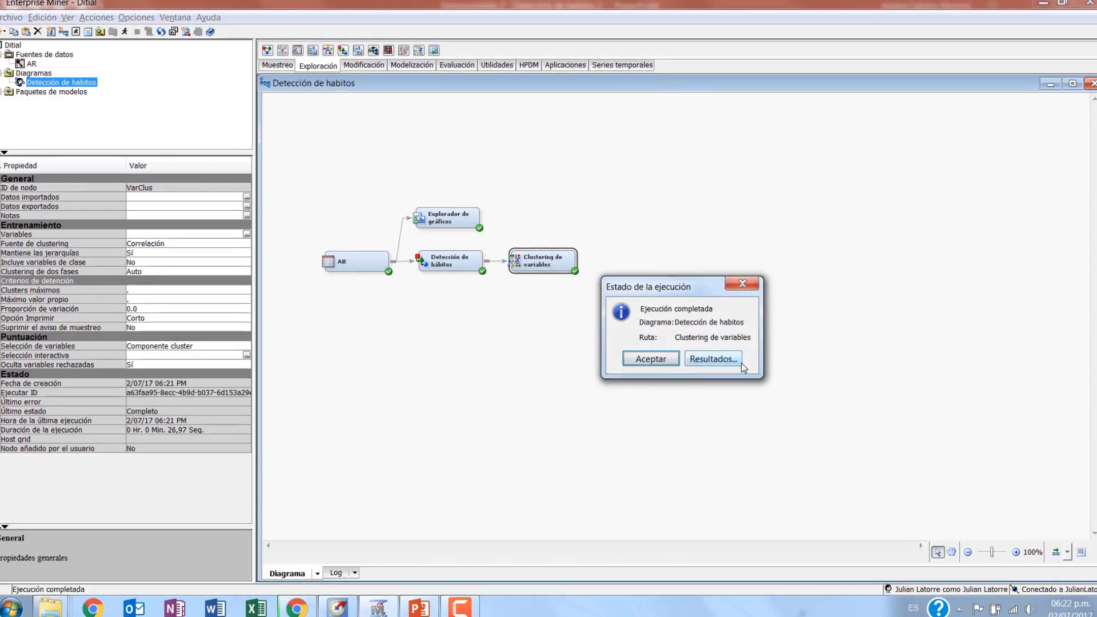
{"action": "left_click", "coordinate": [714, 359]}
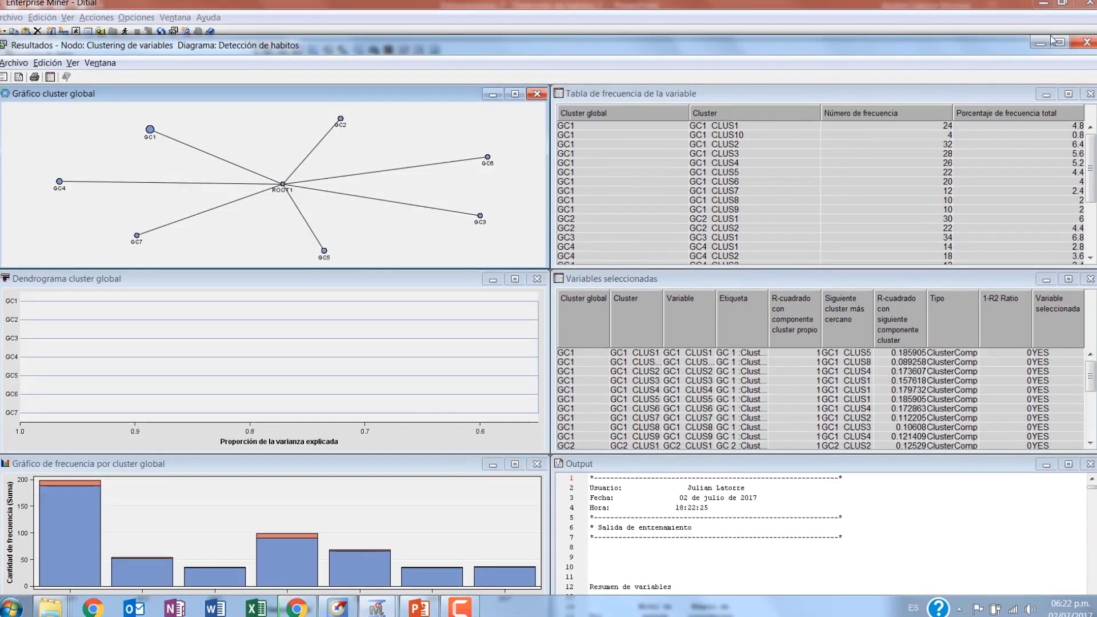
{"action": "left_click", "coordinate": [1055, 41]}
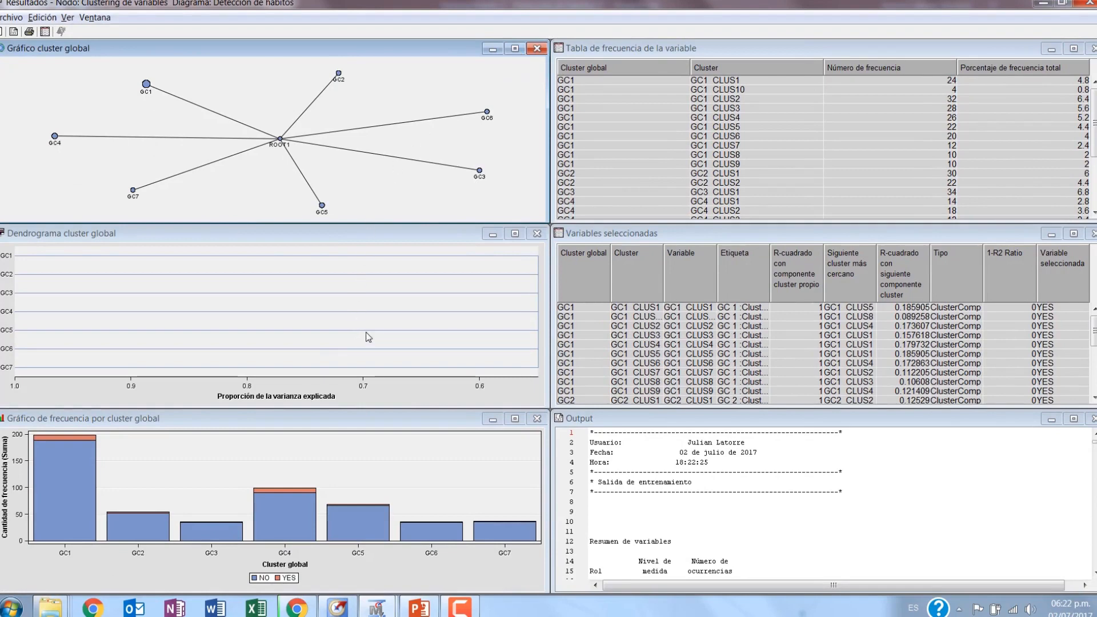
Step: Examine the enlarged Gráfico cluster global, highlighting its cluster nodes in groups, and check the Gráfico de frecuencia por cluster global
{"action": "left_click", "coordinate": [515, 48]}
{"action": "left_click", "coordinate": [567, 323]}
{"action": "left_click_drag", "start_coordinate": [369, 177], "coordinate": [268, 129]}
{"action": "left_click_drag", "start_coordinate": [418, 106], "coordinate": [1010, 566]}
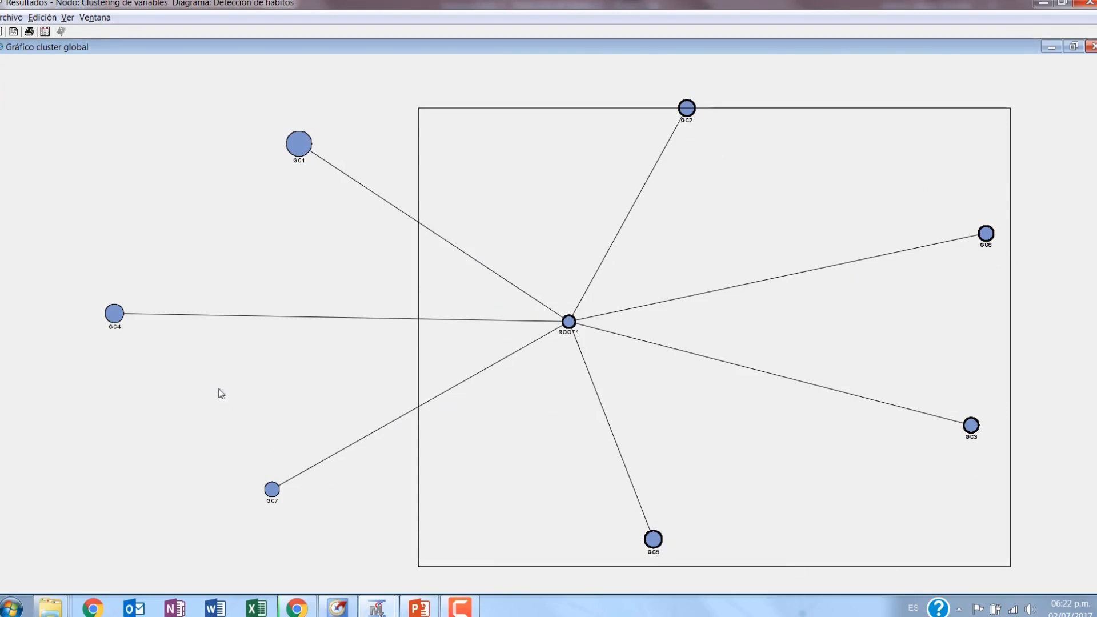
{"action": "left_click_drag", "start_coordinate": [727, 91], "coordinate": [607, 170]}
{"action": "left_click_drag", "start_coordinate": [233, 95], "coordinate": [333, 209]}
{"action": "left_click_drag", "start_coordinate": [31, 287], "coordinate": [155, 370]}
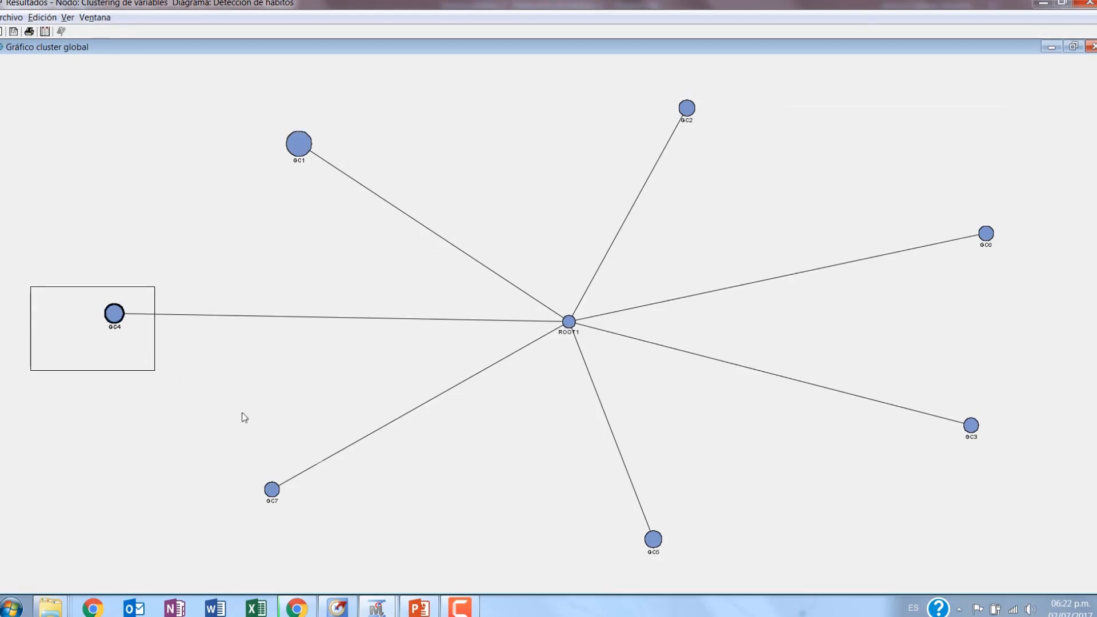
{"action": "left_click_drag", "start_coordinate": [654, 545], "coordinate": [672, 521]}
{"action": "mouse_move", "coordinate": [610, 326]}
{"action": "left_mouse_down"}
{"action": "mouse_move", "coordinate": [517, 304]}
{"action": "mouse_move", "coordinate": [500, 321]}
{"action": "left_mouse_up"}
{"action": "left_click_drag", "start_coordinate": [1008, 201], "coordinate": [986, 239]}
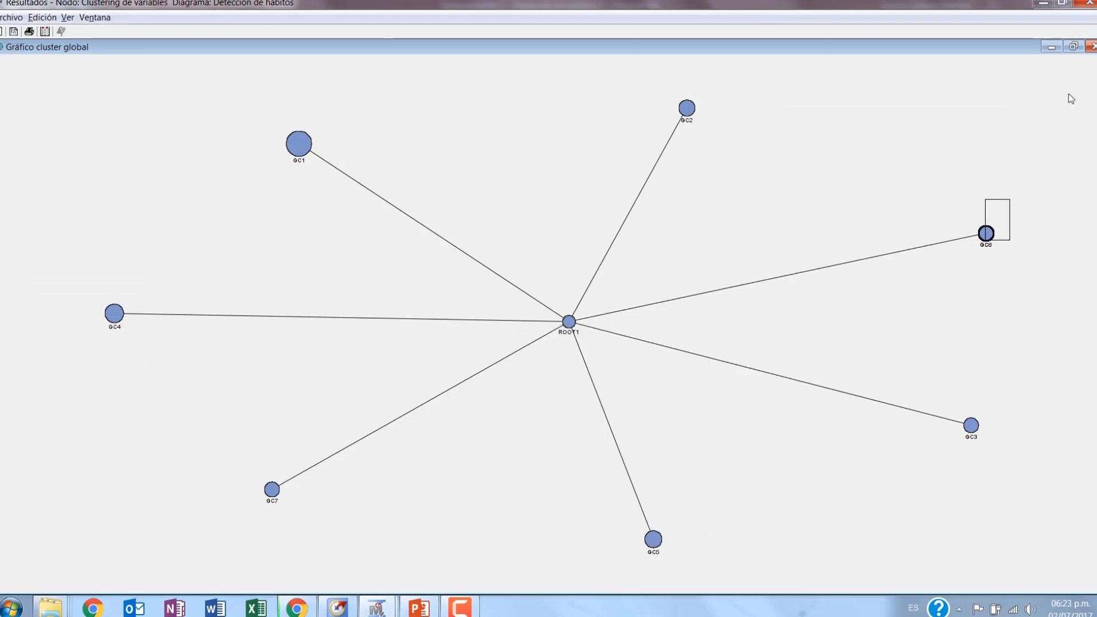
{"action": "left_click", "coordinate": [1072, 50]}
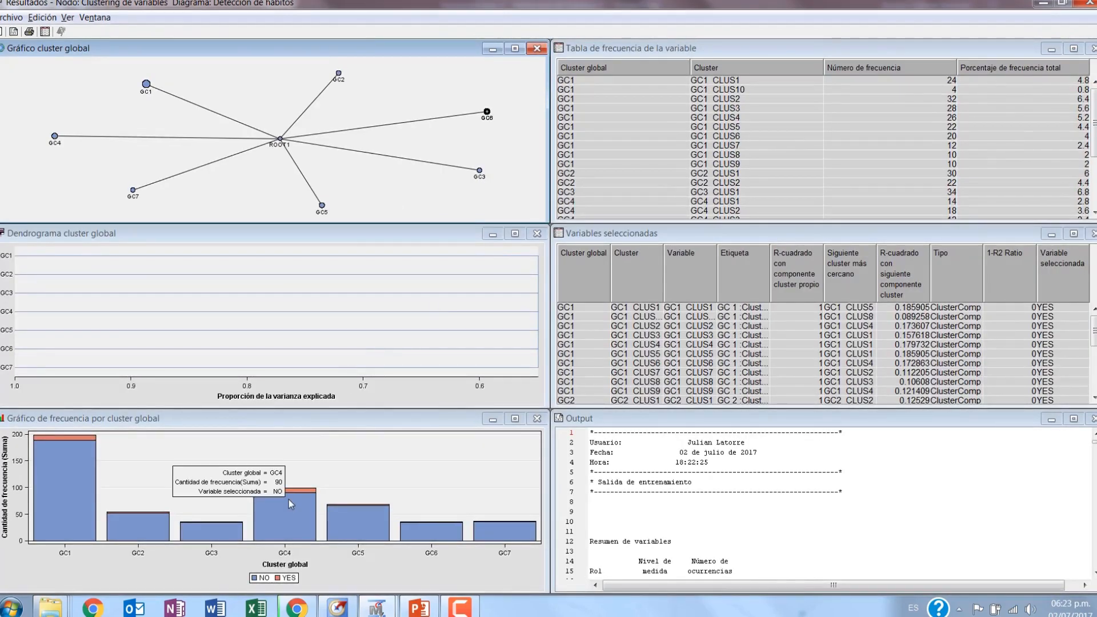
{"action": "mouse_move", "coordinate": [82, 498]}
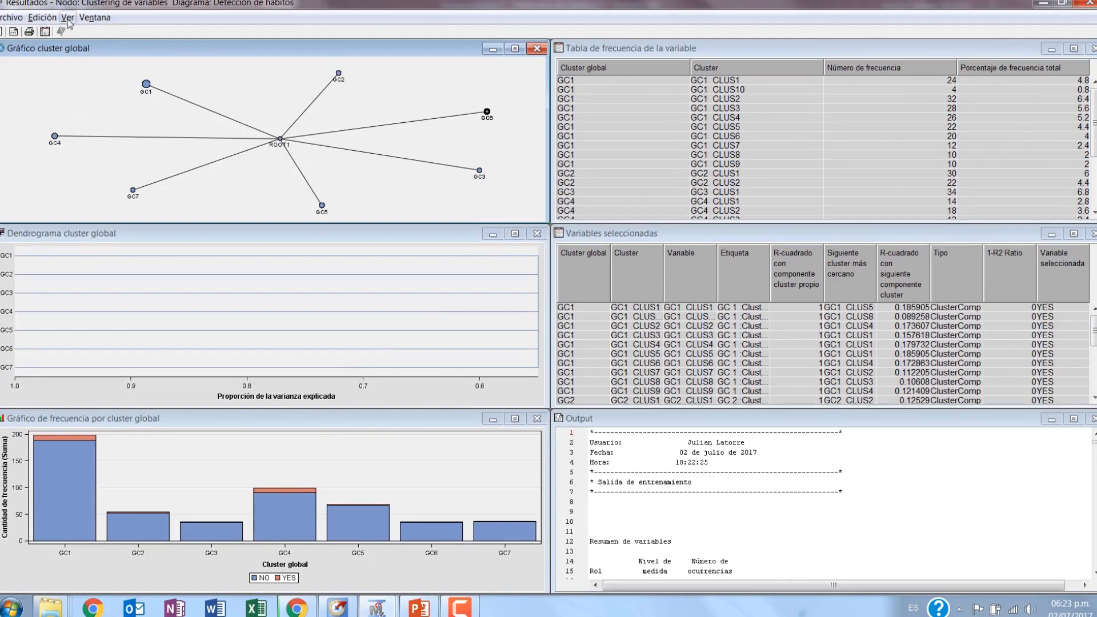
Step: Restore the results window, show the Dendrograma cluster global view, and close it
{"action": "left_click_drag", "start_coordinate": [181, 4], "coordinate": [262, 9]}
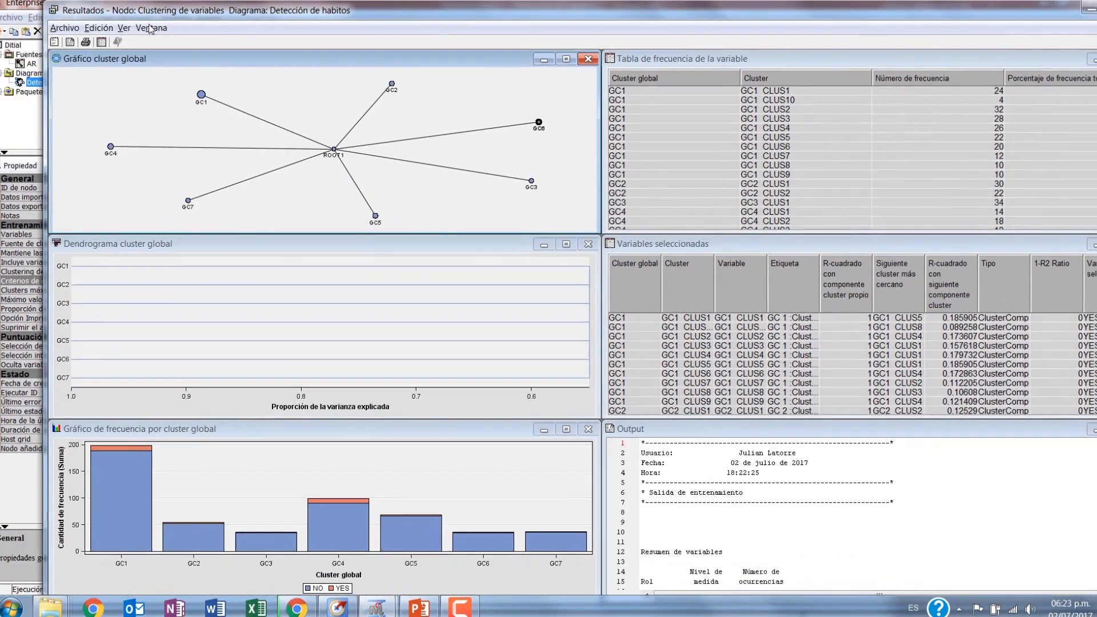
{"action": "left_click", "coordinate": [124, 27]}
{"action": "mouse_move", "coordinate": [183, 114]}
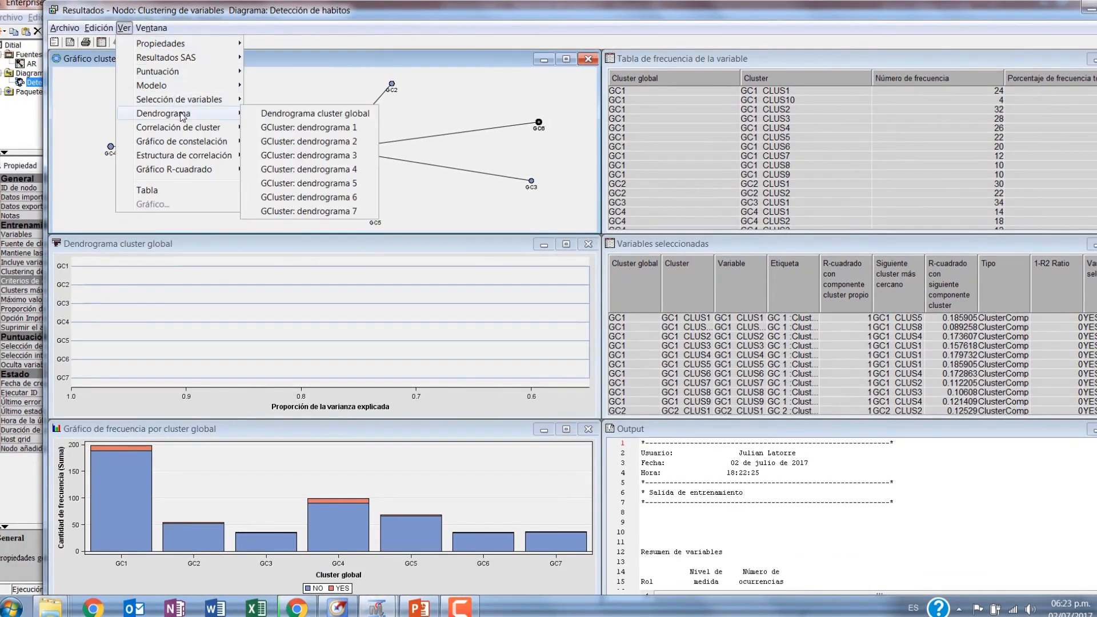
{"action": "left_click", "coordinate": [271, 116]}
{"action": "left_click_drag", "start_coordinate": [386, 101], "coordinate": [367, 154]}
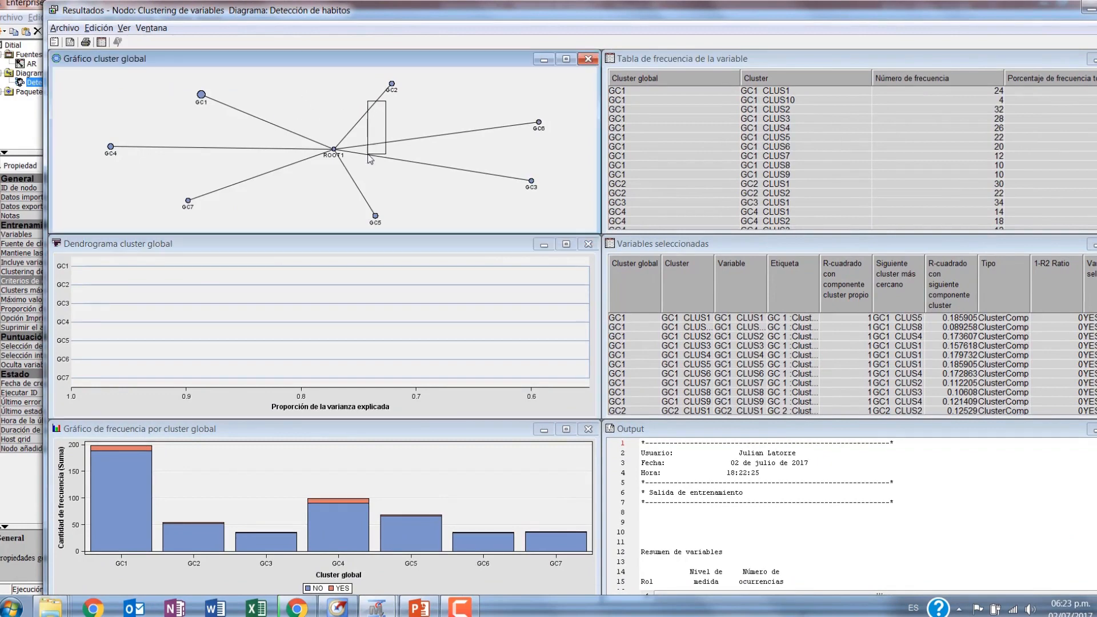
{"action": "left_click", "coordinate": [588, 244]}
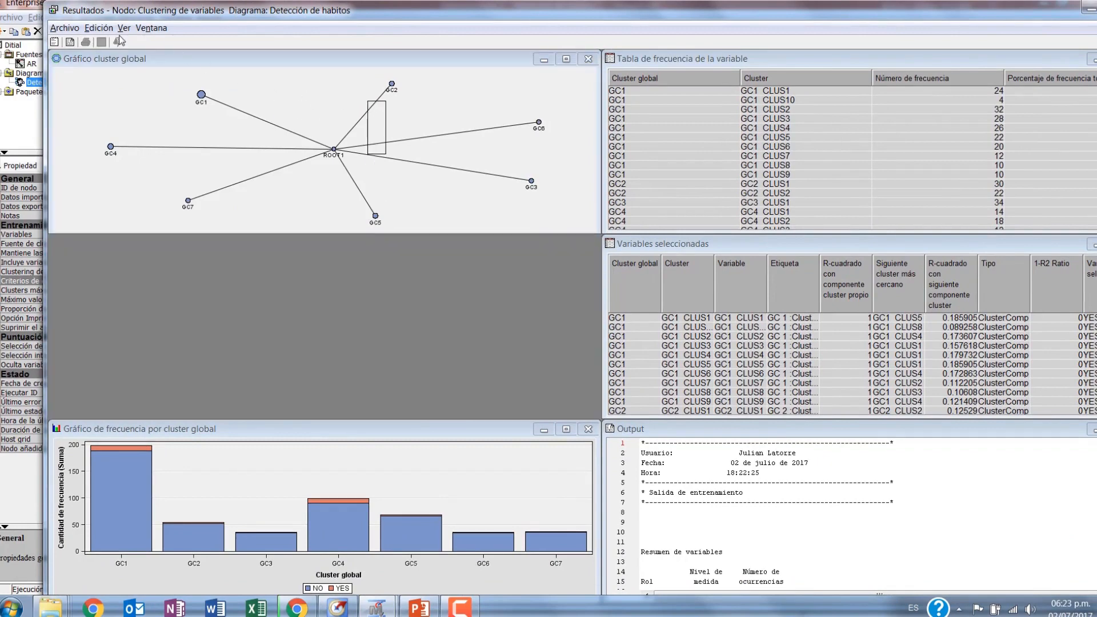
Step: Open the GCluster: dendrograma 1 view and enlarge it within the results
{"action": "left_click", "coordinate": [124, 28]}
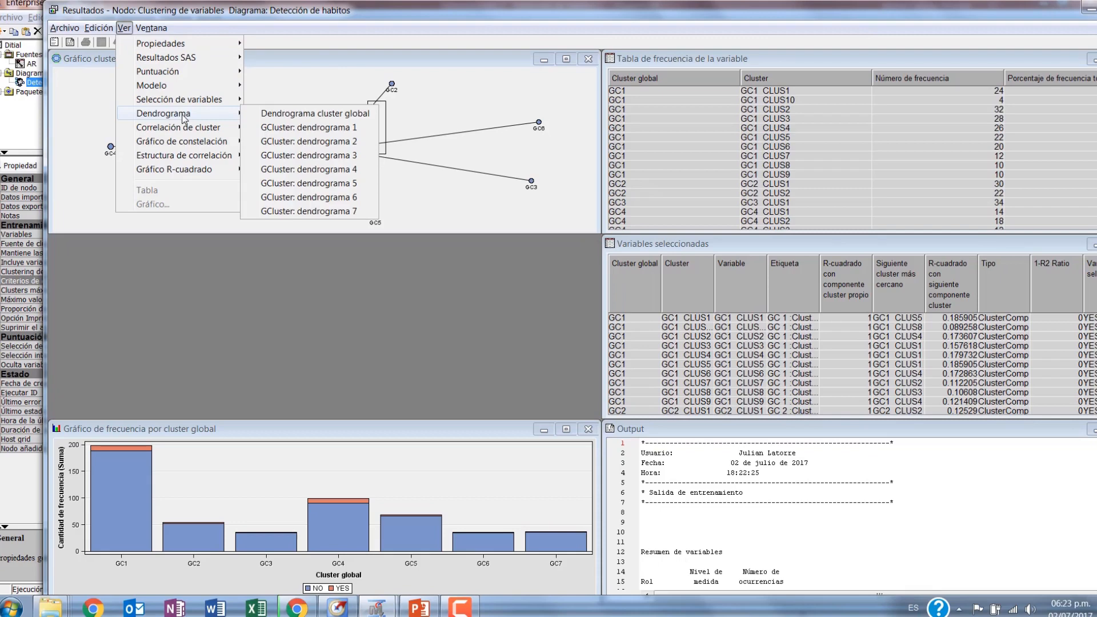
{"action": "mouse_move", "coordinate": [218, 126]}
{"action": "left_click", "coordinate": [276, 127]}
{"action": "left_click", "coordinate": [246, 59]}
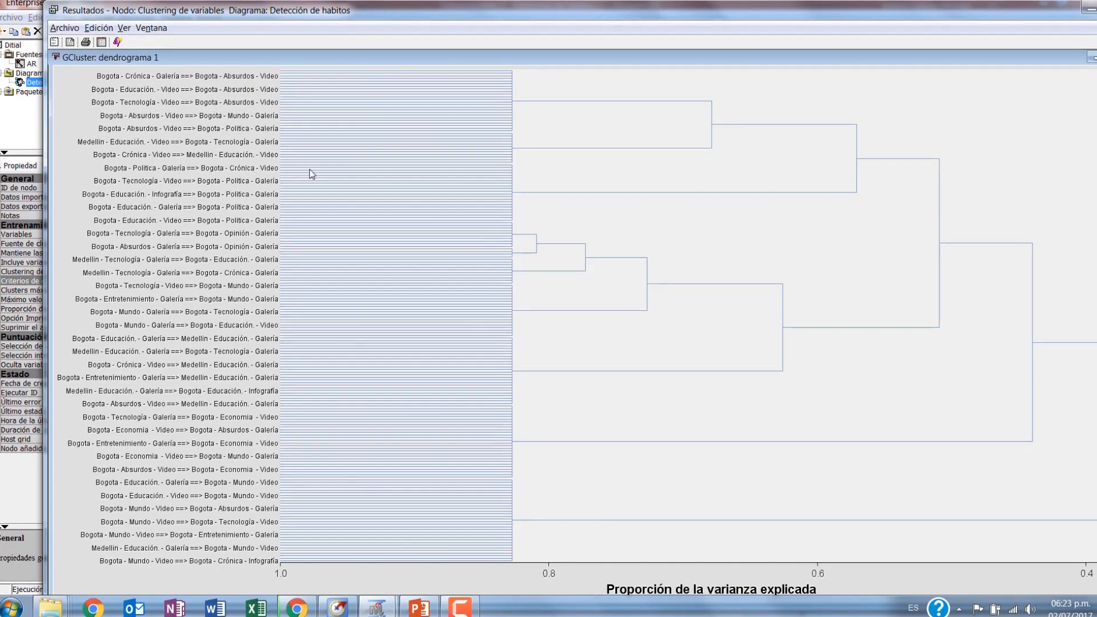
Step: Examine how the rules group in GCluster: dendrograma 1 by highlighting its upper leaf rules and successive branches
{"action": "mouse_move", "coordinate": [311, 174]}
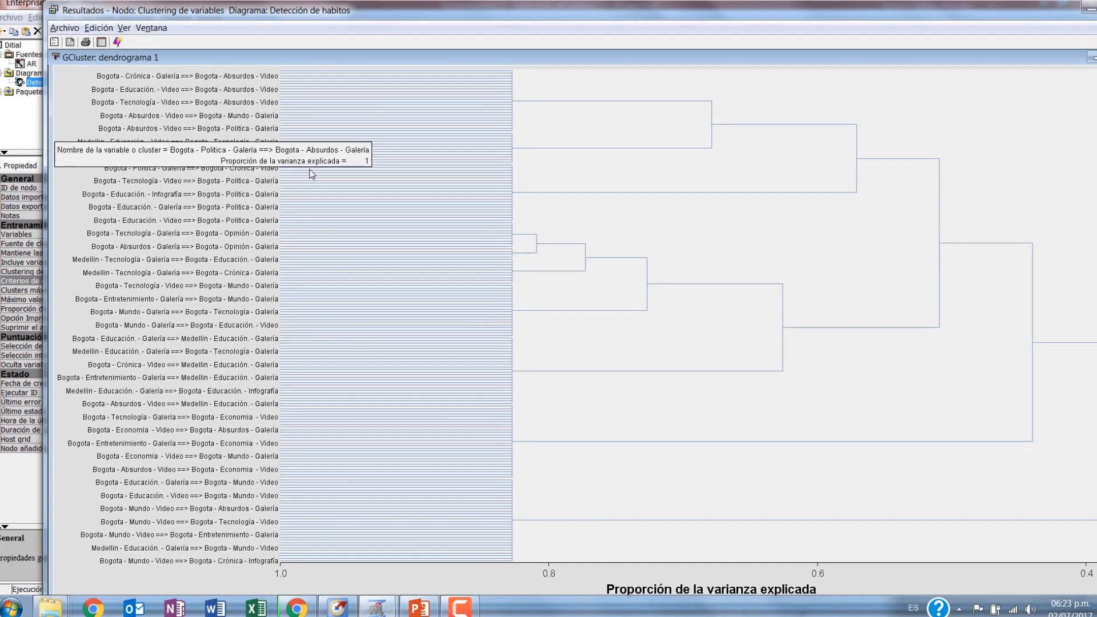
{"action": "left_click_drag", "start_coordinate": [510, 142], "coordinate": [302, 109]}
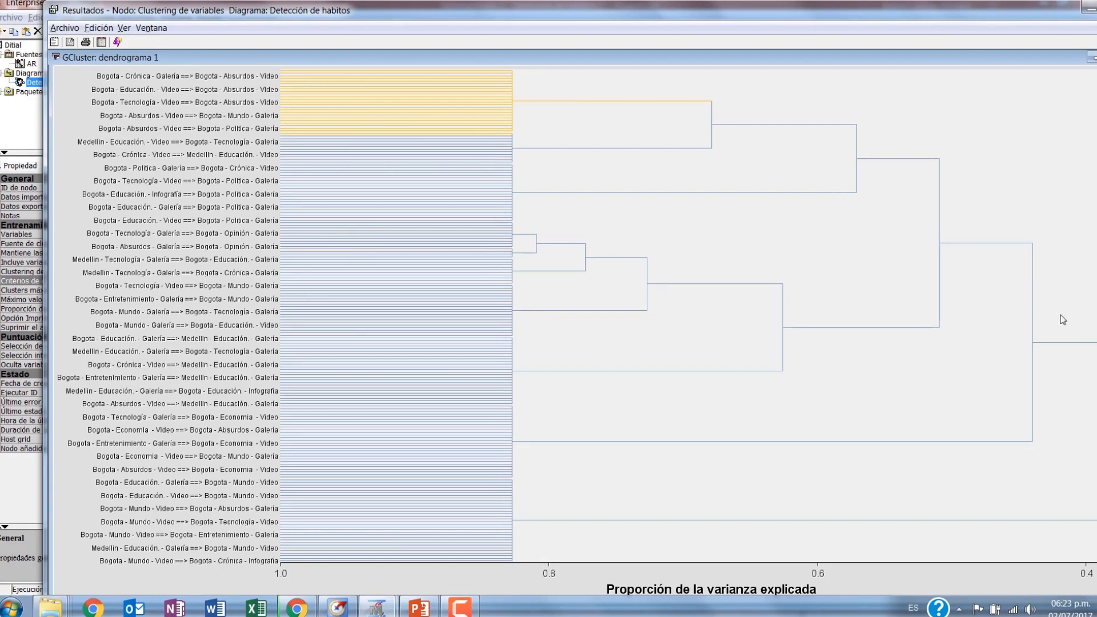
{"action": "mouse_move", "coordinate": [1031, 344]}
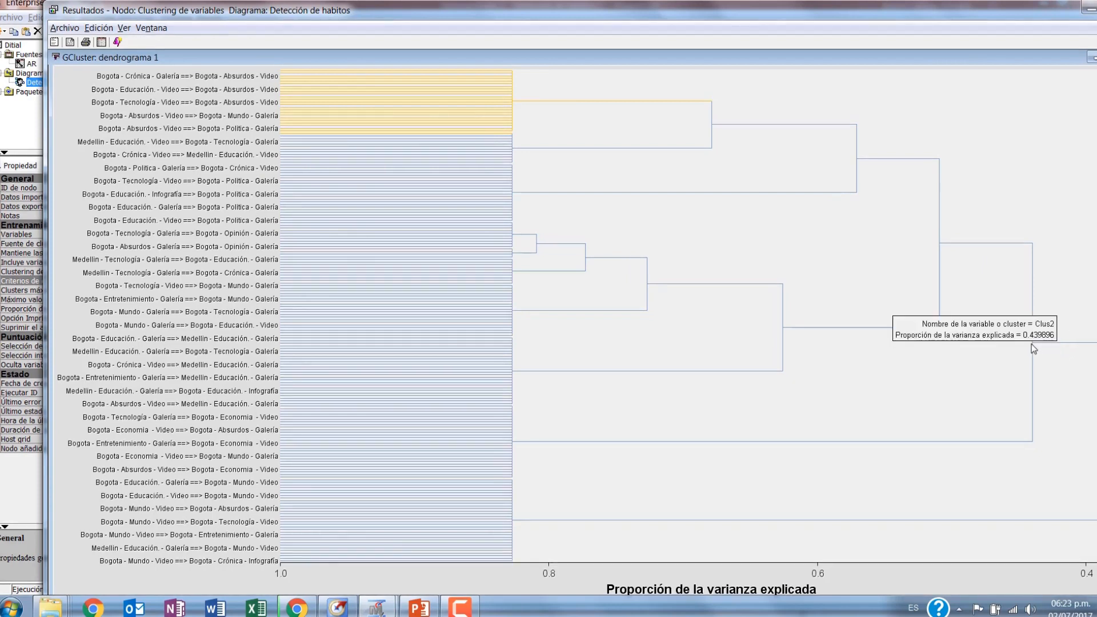
{"action": "left_click", "coordinate": [1030, 344]}
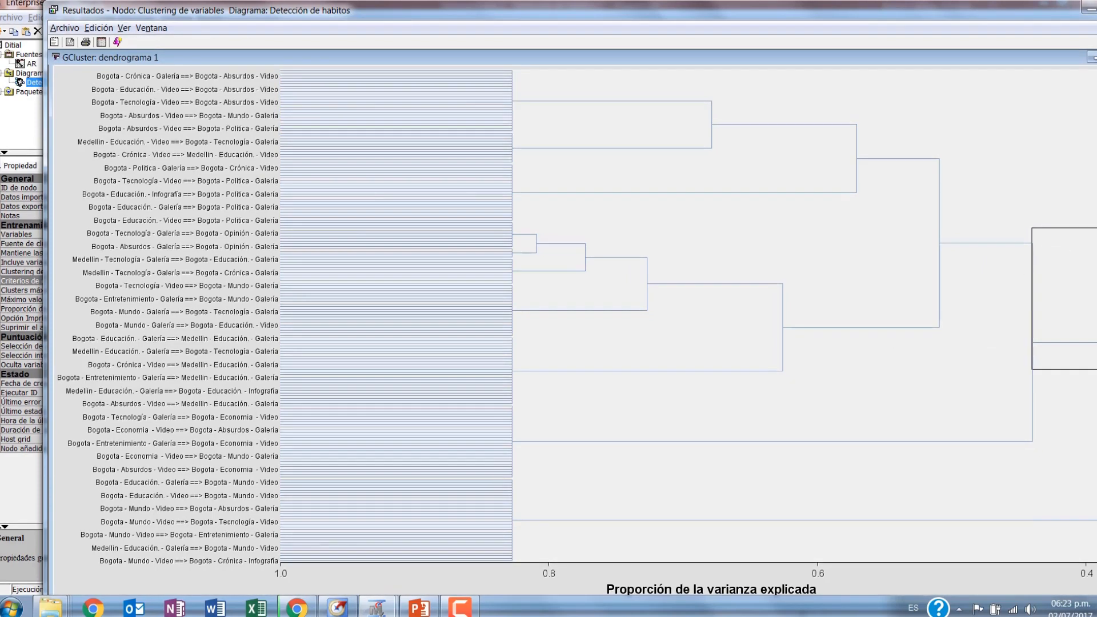
{"action": "left_click", "coordinate": [1012, 480]}
{"action": "left_click_drag", "start_coordinate": [1039, 217], "coordinate": [1096, 557]}
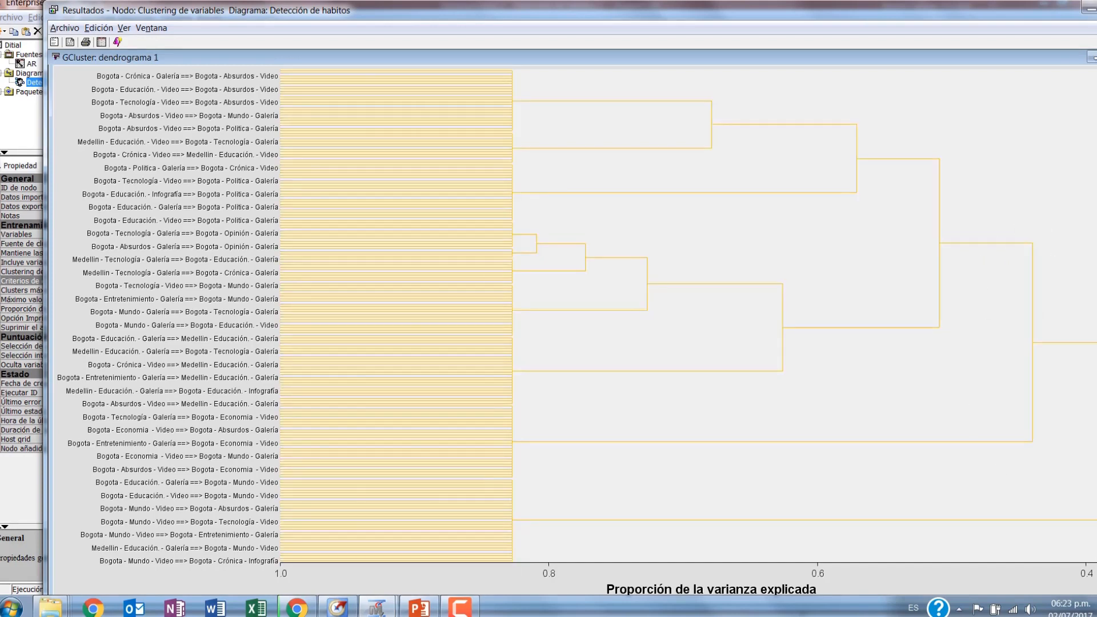
{"action": "left_click", "coordinate": [997, 226]}
{"action": "left_click_drag", "start_coordinate": [1001, 217], "coordinate": [1006, 465]}
{"action": "left_click_drag", "start_coordinate": [876, 121], "coordinate": [863, 226]}
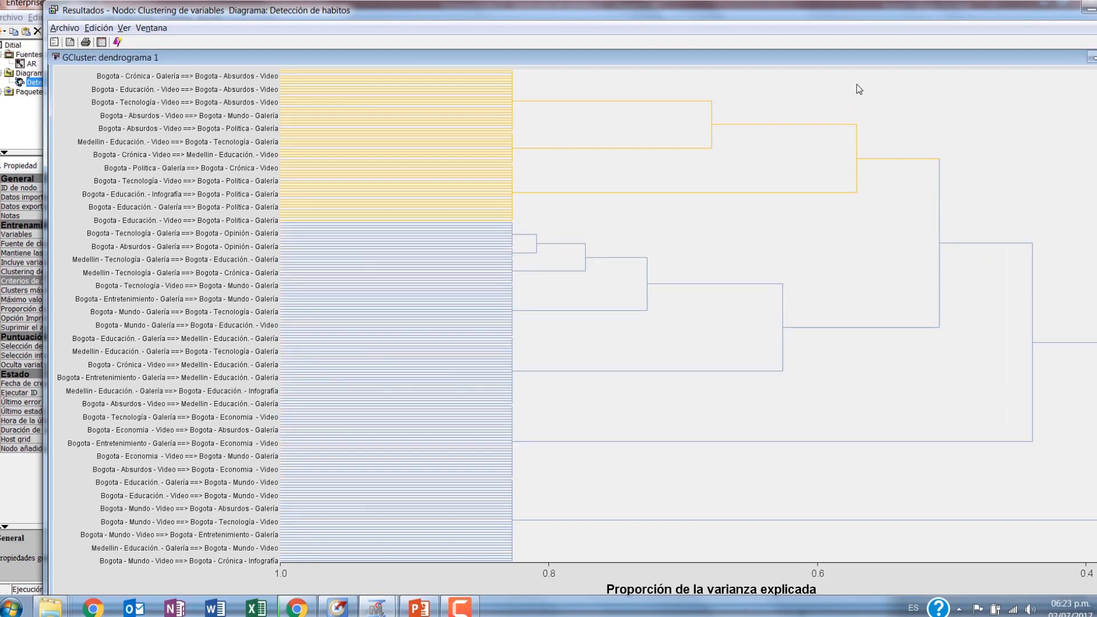
Step: Highlight the uppermost rule groups of GCluster: dendrograma 1, narrowing from two leaf groups to the first one
{"action": "left_click_drag", "start_coordinate": [695, 78], "coordinate": [684, 167]}
{"action": "left_click_drag", "start_coordinate": [767, 161], "coordinate": [279, 69]}
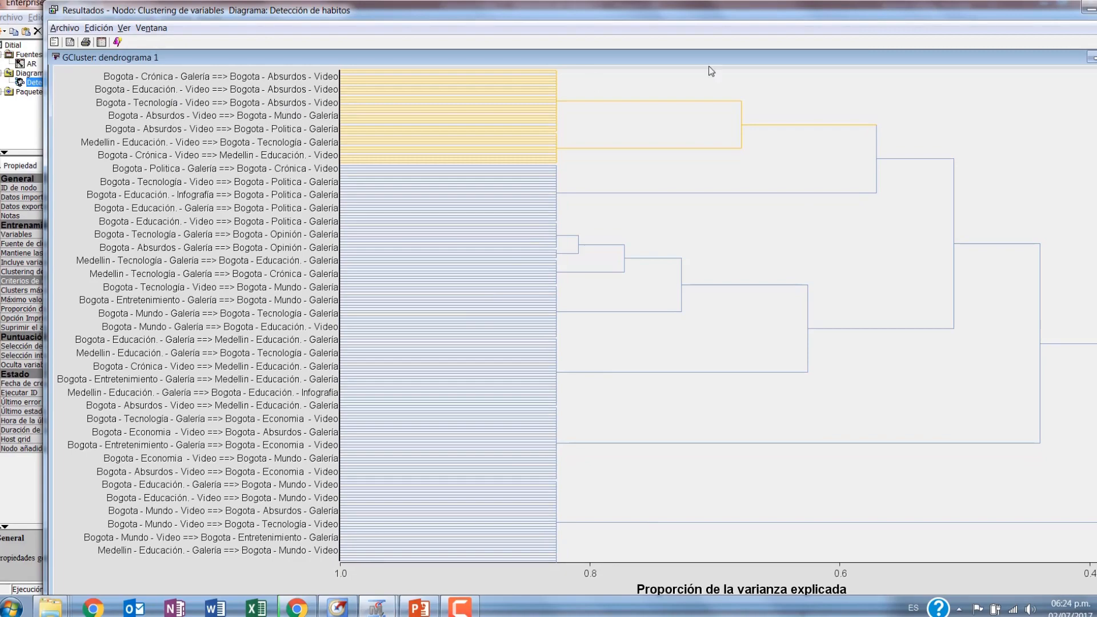
{"action": "double_click", "coordinate": [948, 13]}
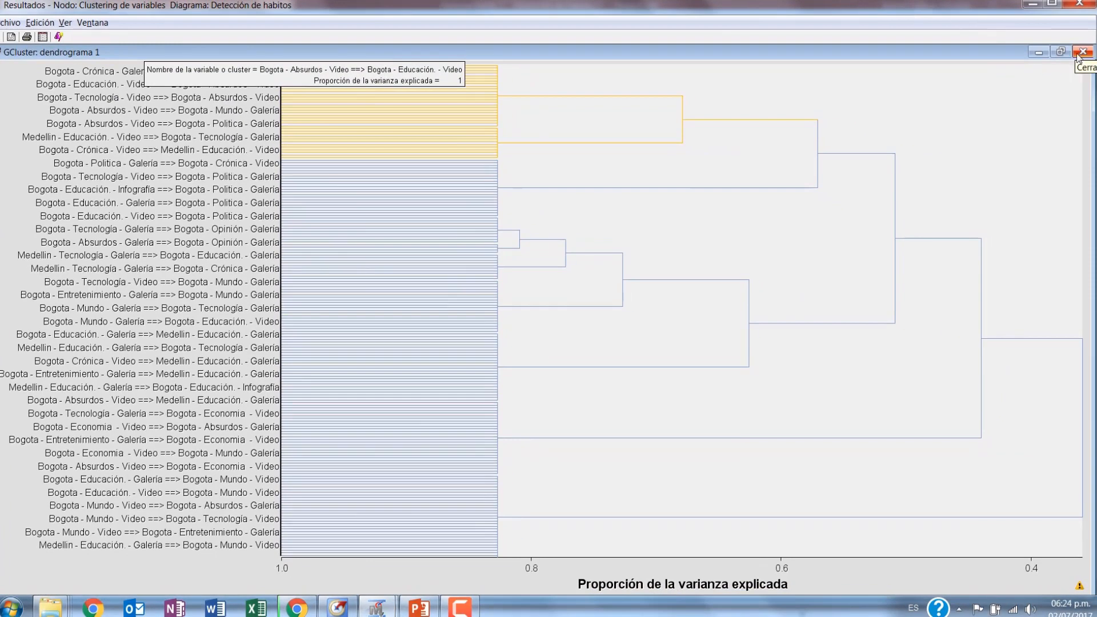
{"action": "left_click", "coordinate": [490, 71]}
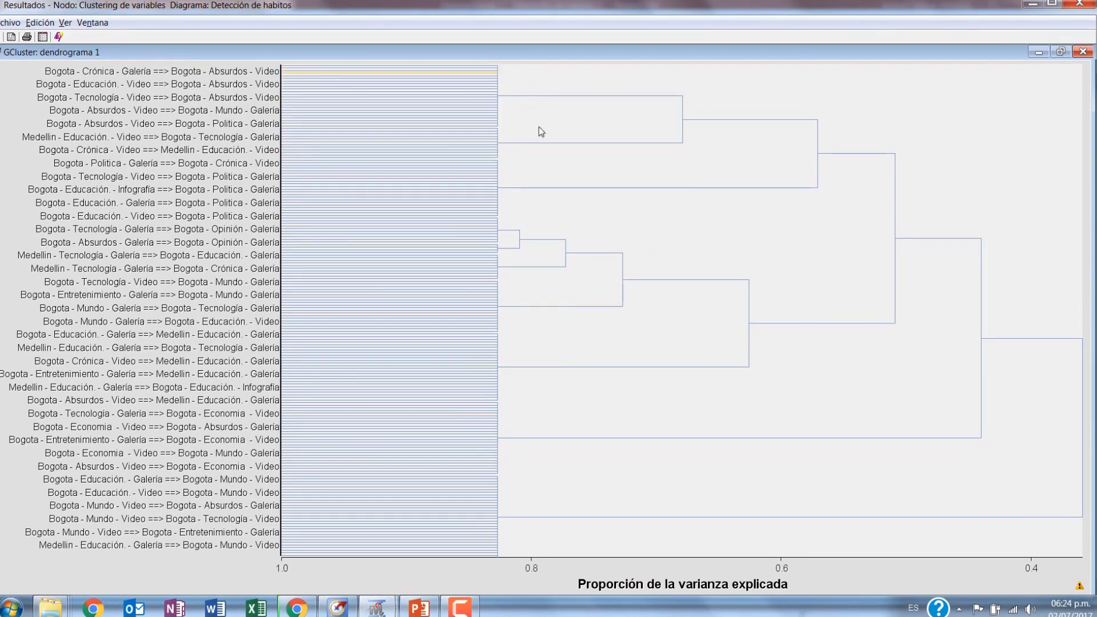
{"action": "left_click_drag", "start_coordinate": [541, 71], "coordinate": [170, 142]}
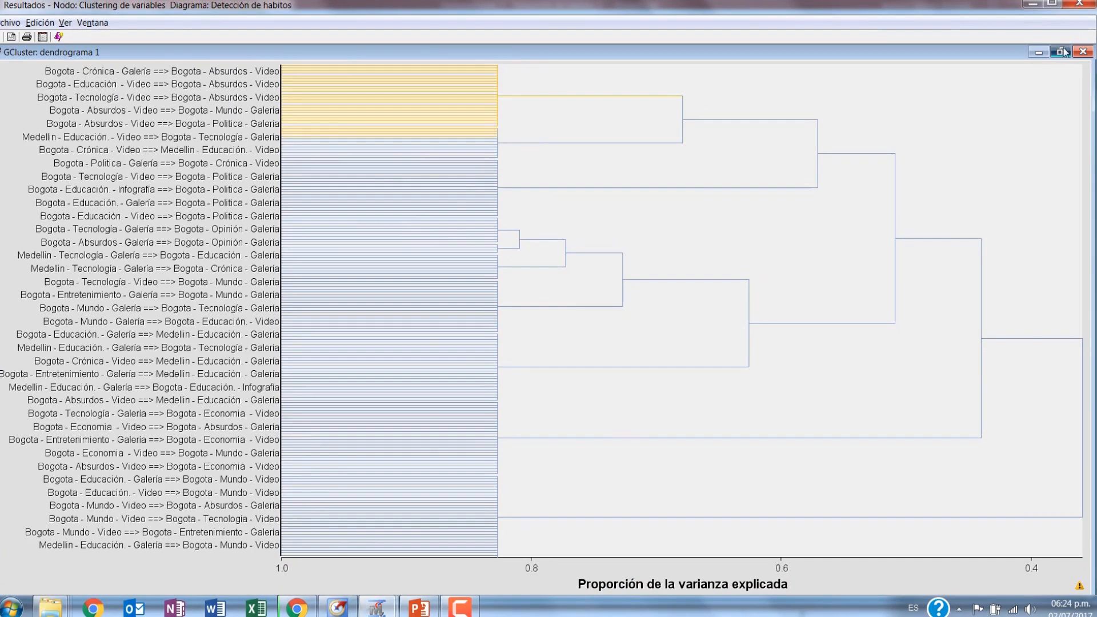
{"action": "left_click", "coordinate": [1060, 51]}
{"action": "left_click", "coordinate": [186, 53]}
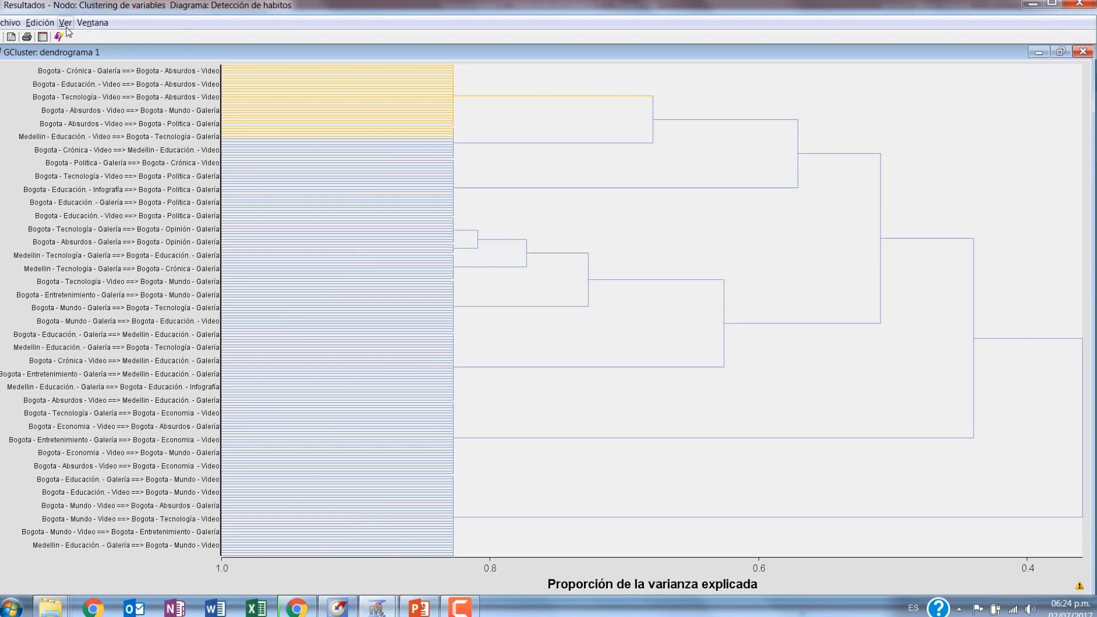
Step: Bring up the Gráfico cluster global constellation chart and open GCluster: Gráfico cluster 1
{"action": "left_click", "coordinate": [65, 23]}
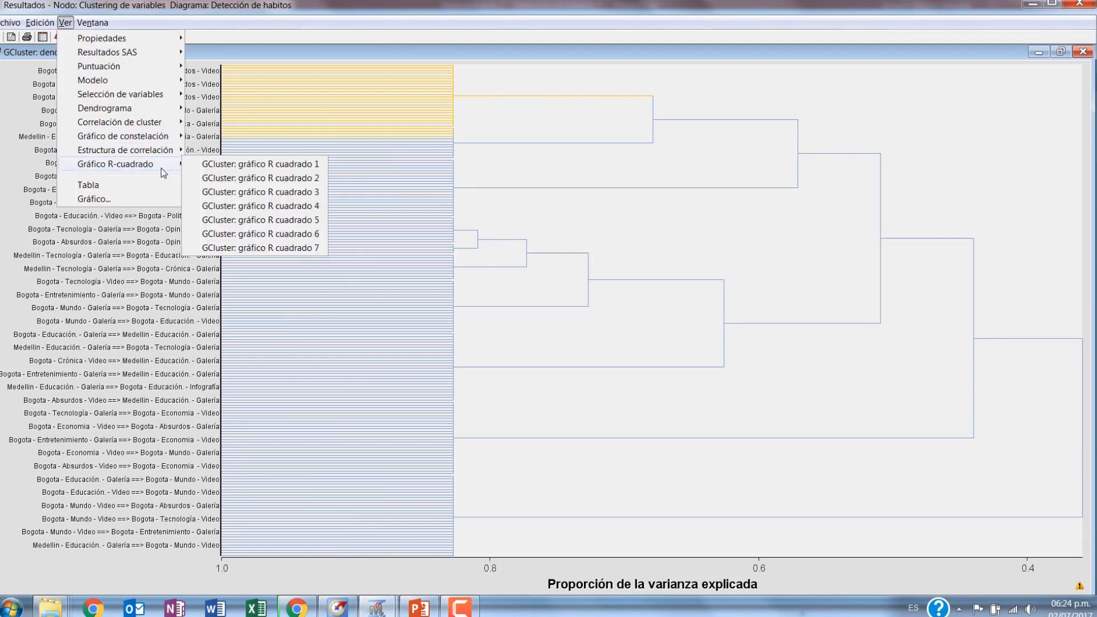
{"action": "mouse_move", "coordinate": [162, 155]}
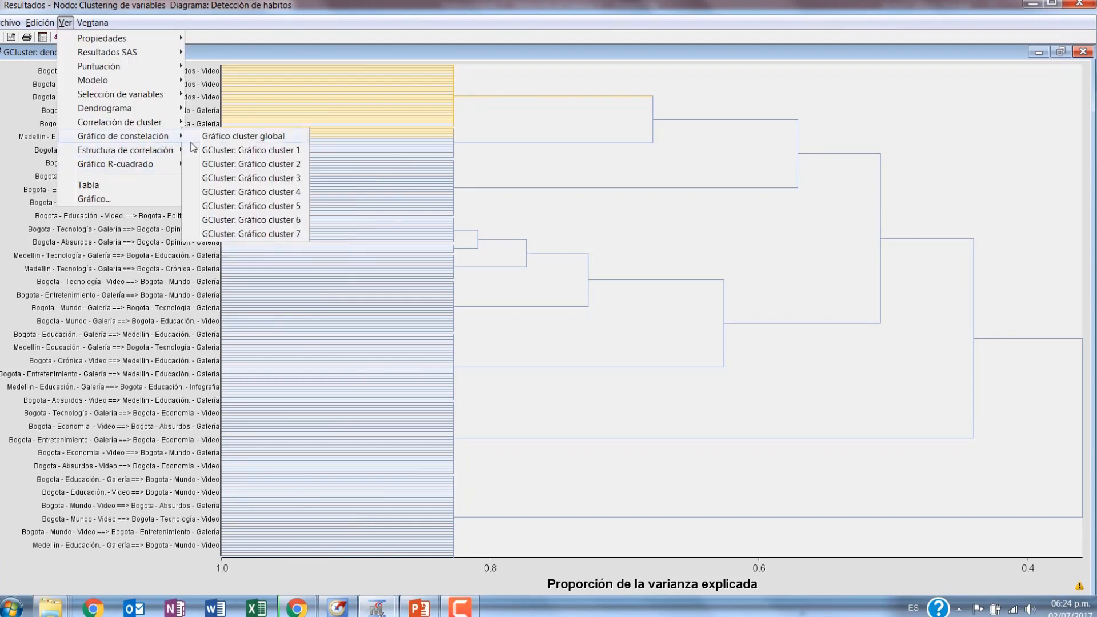
{"action": "left_click", "coordinate": [225, 139]}
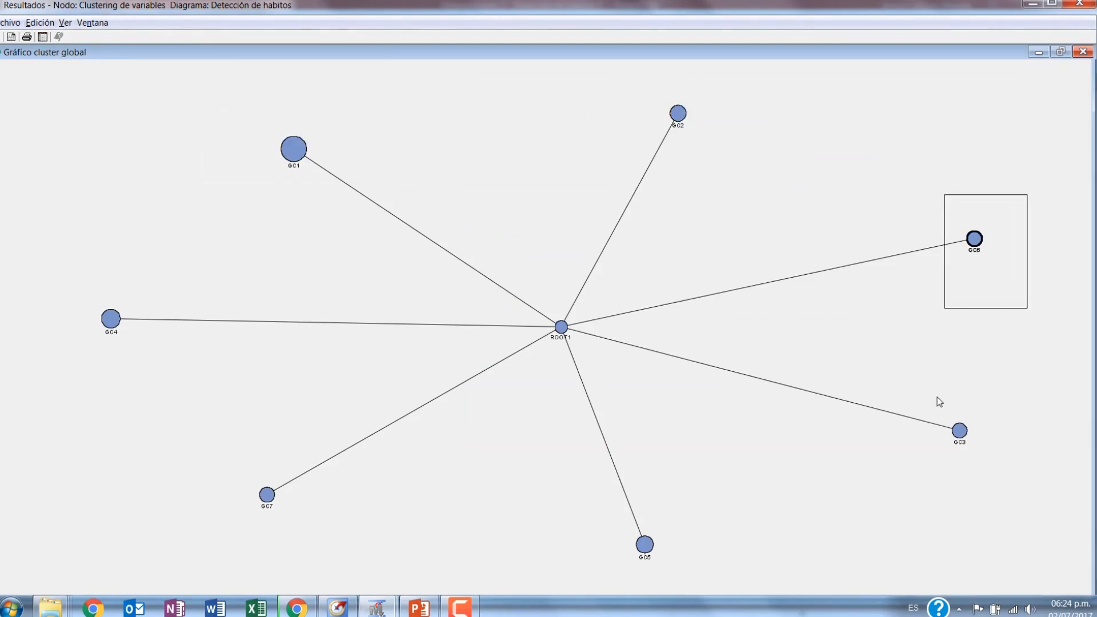
{"action": "left_click", "coordinate": [65, 22]}
{"action": "mouse_move", "coordinate": [171, 137]}
{"action": "left_click", "coordinate": [231, 150]}
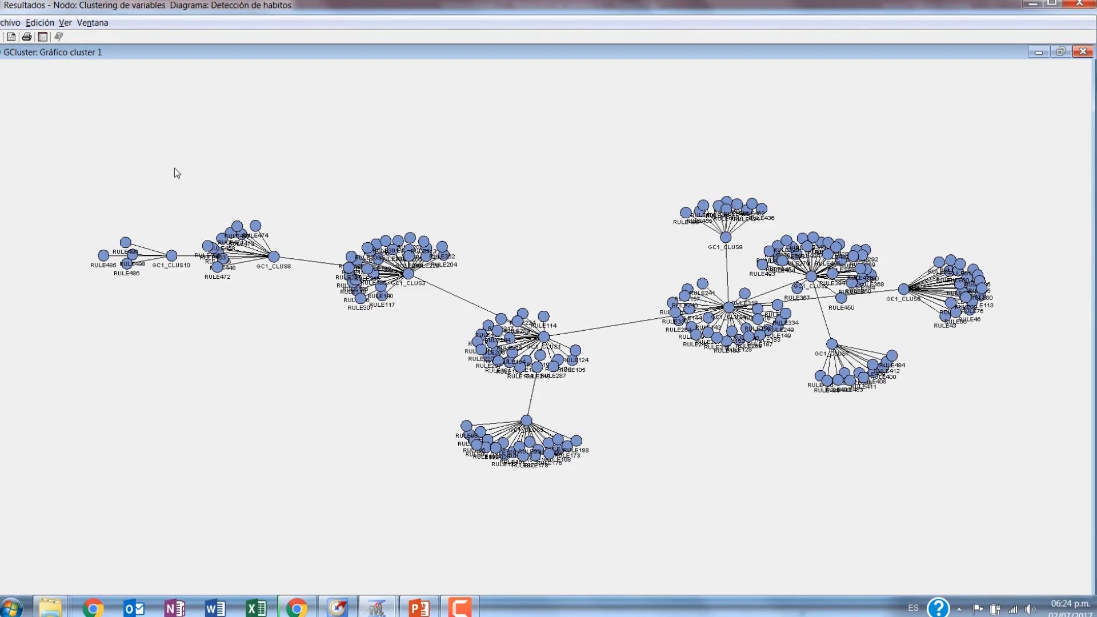
Step: Examine the rules attached to GC1_CLUS10 in GCluster: Gráfico cluster 1 by highlighting that group of nodes
{"action": "left_click_drag", "start_coordinate": [54, 185], "coordinate": [188, 330]}
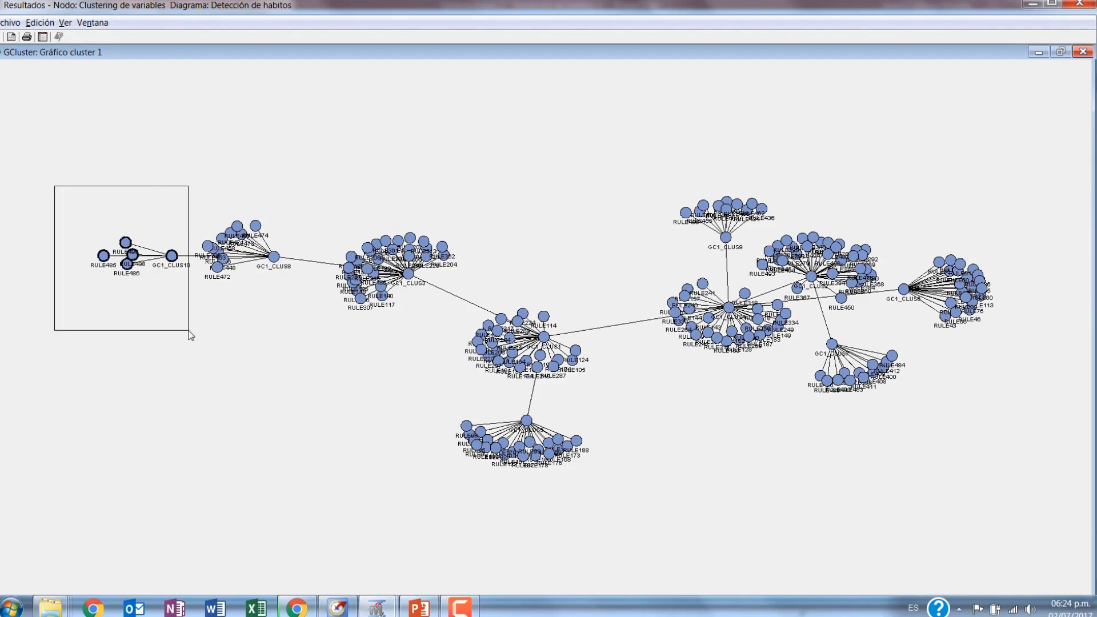
{"action": "left_click", "coordinate": [221, 315]}
{"action": "left_click_drag", "start_coordinate": [201, 301], "coordinate": [40, 215]}
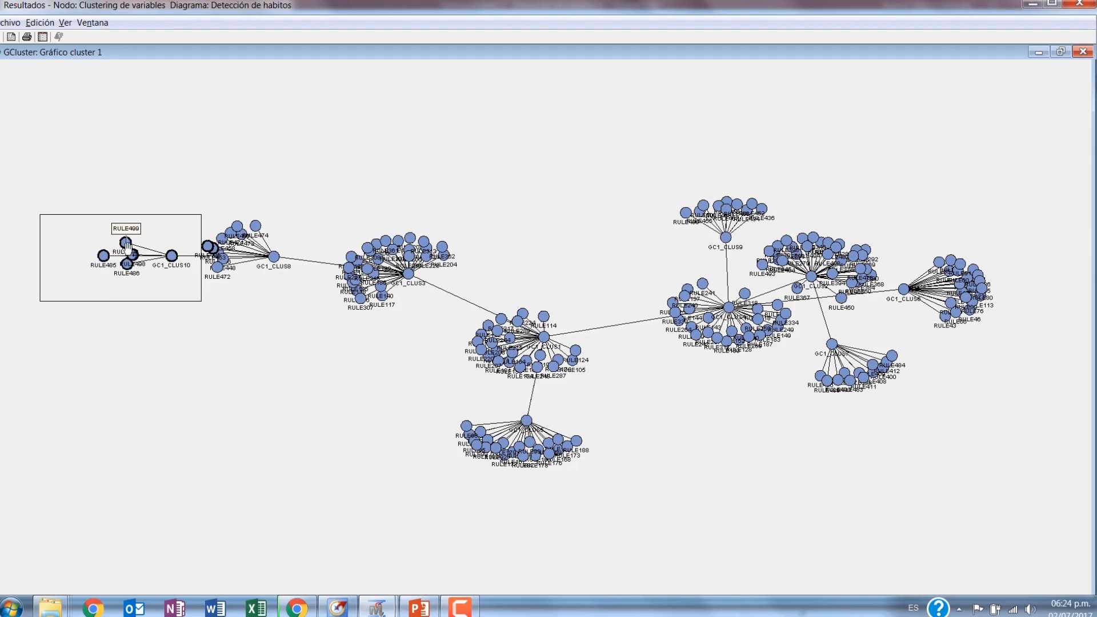
{"action": "left_click_drag", "start_coordinate": [194, 307], "coordinate": [26, 203]}
{"action": "left_click_drag", "start_coordinate": [49, 159], "coordinate": [41, 184]}
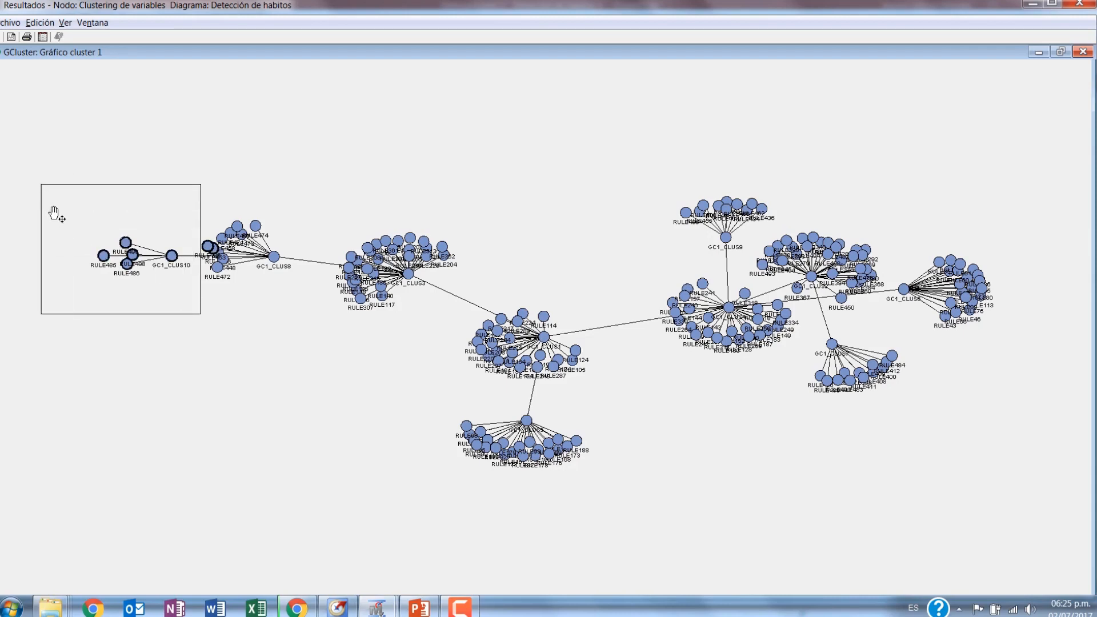
{"action": "left_click", "coordinate": [46, 178]}
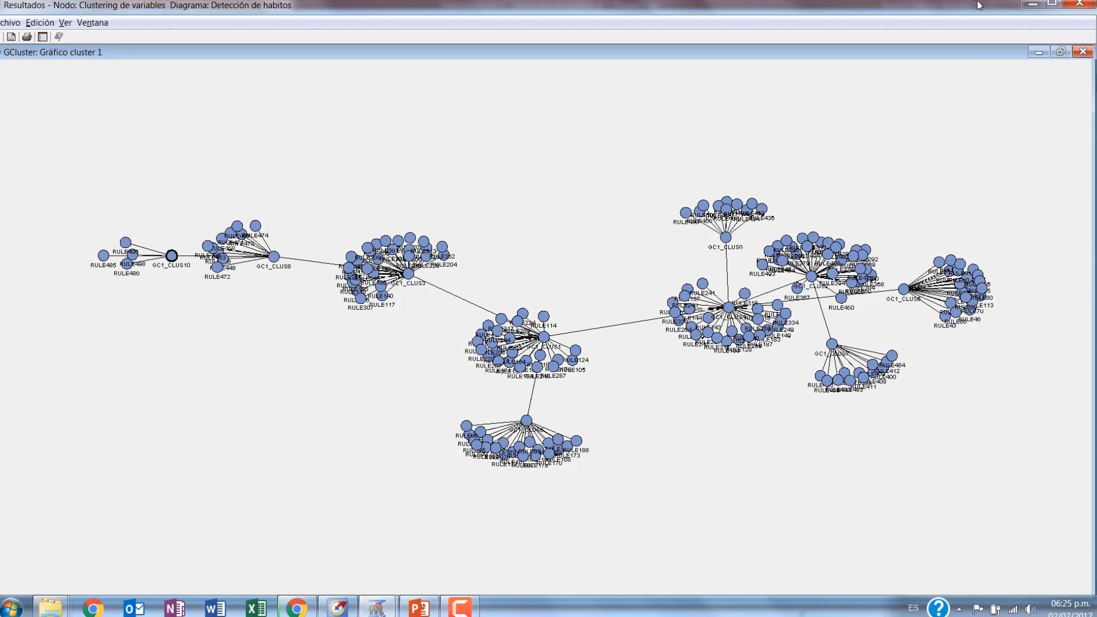
Step: Return to the tiled clustering results and move the small Gráfico cluster 1 view to uncover the GC1, GC4 and GC7 nodes
{"action": "left_click_drag", "start_coordinate": [971, 1], "coordinate": [947, 37]}
{"action": "left_click", "coordinate": [1034, 89]}
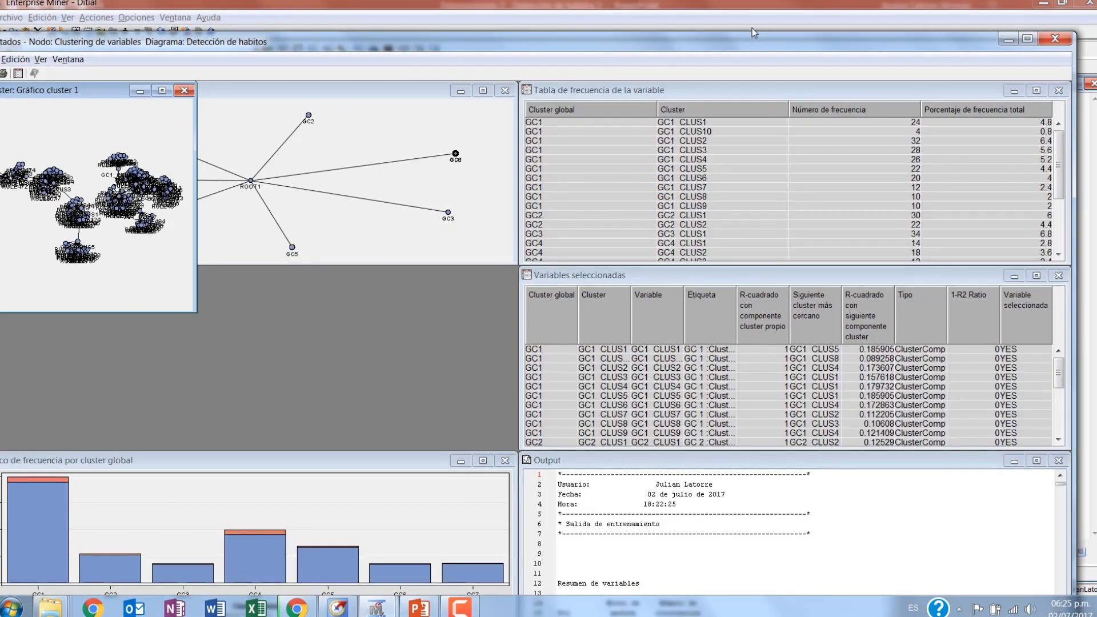
{"action": "left_click", "coordinate": [820, 5]}
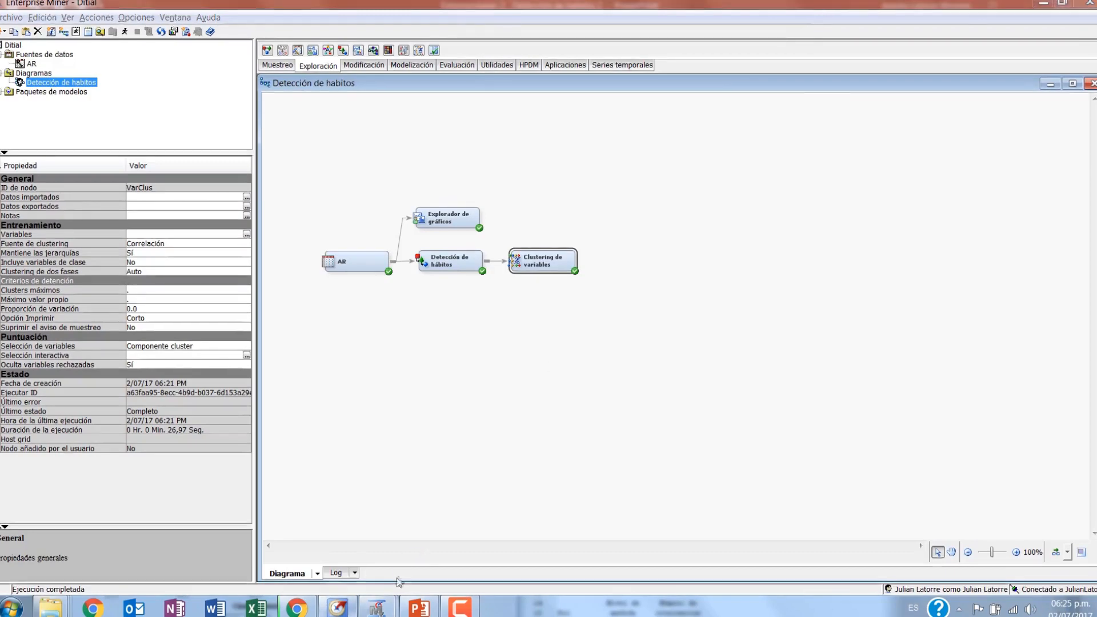
{"action": "left_click", "coordinate": [338, 607]}
{"action": "mouse_move", "coordinate": [376, 607]}
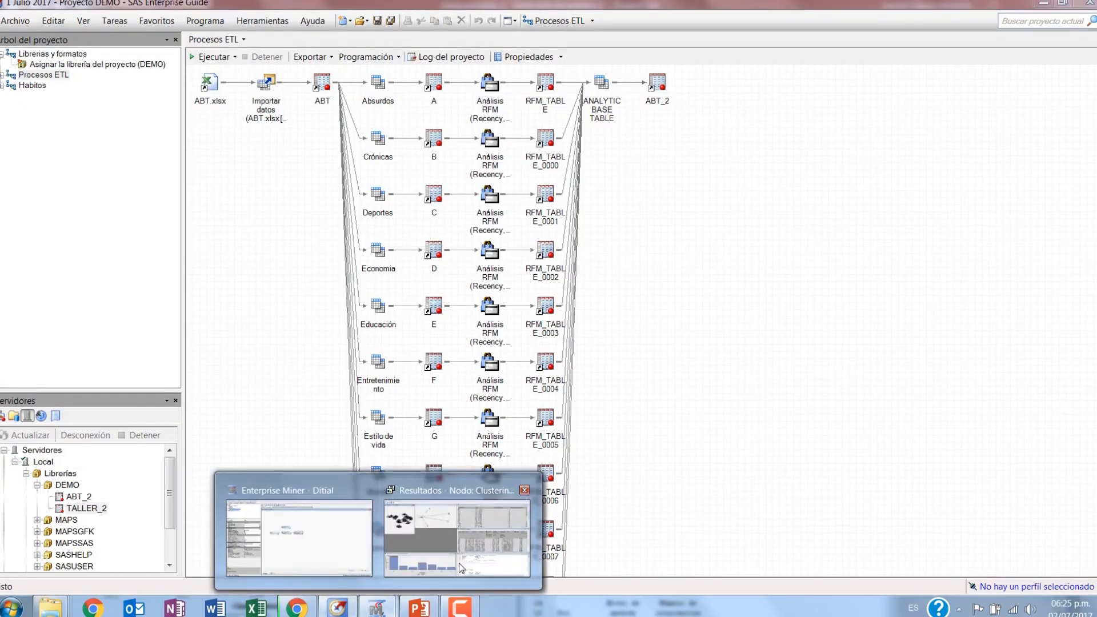
{"action": "left_click", "coordinate": [461, 564]}
{"action": "left_click_drag", "start_coordinate": [121, 90], "coordinate": [273, 138]}
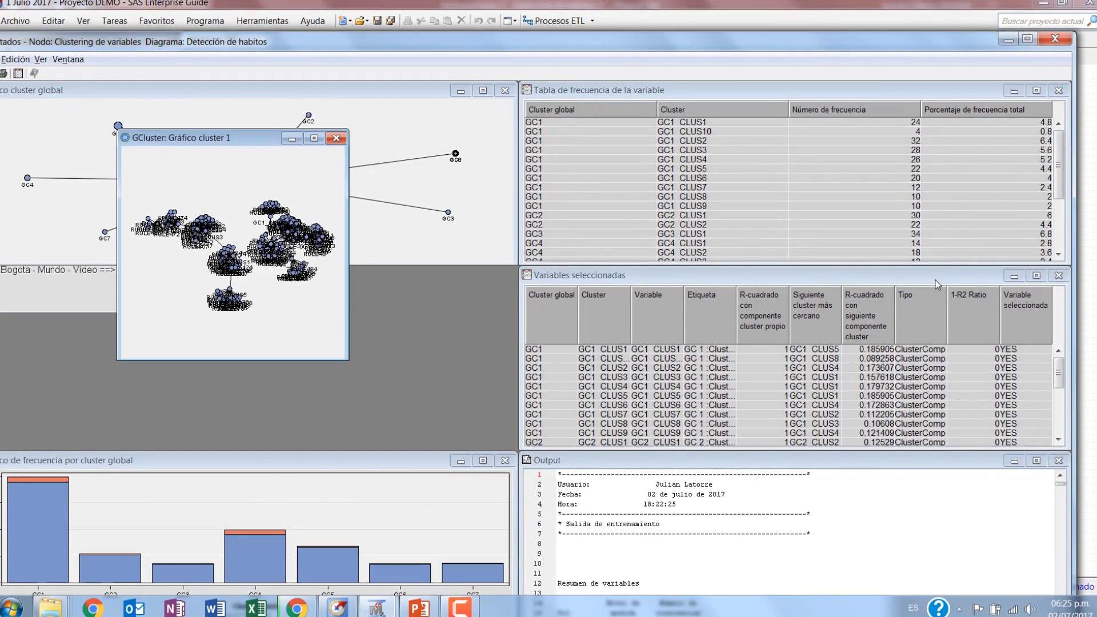
{"action": "left_click_drag", "start_coordinate": [221, 142], "coordinate": [315, 137]}
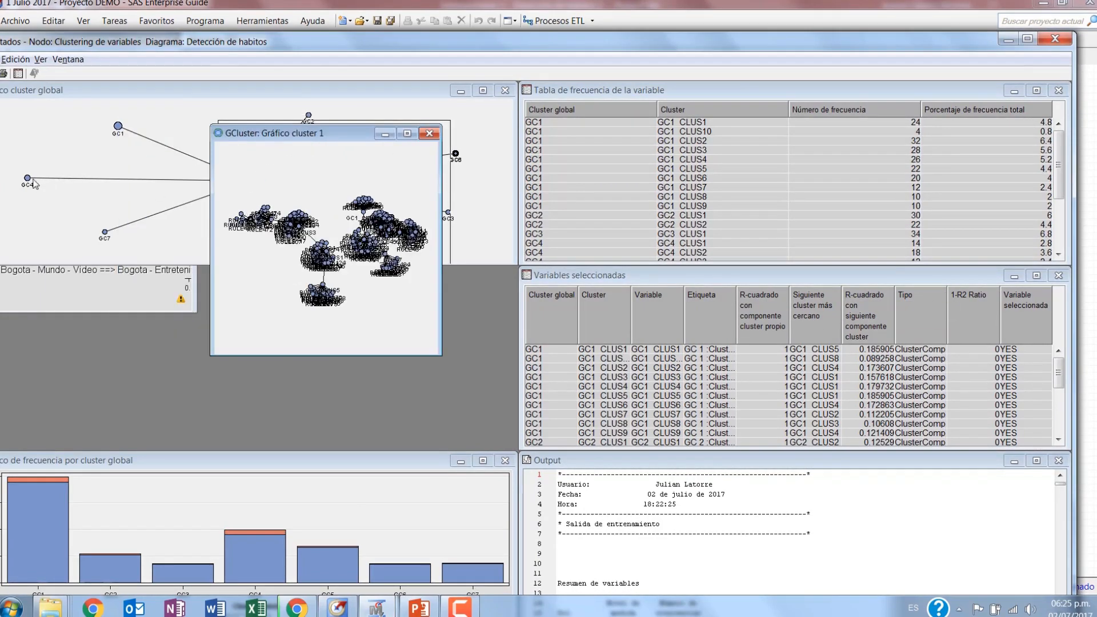
Step: Enlarge the Variables seleccionadas table, review the GC4 clusters' R-squared with the next closest cluster, and restore the tiled layout
{"action": "left_click", "coordinate": [1035, 275]}
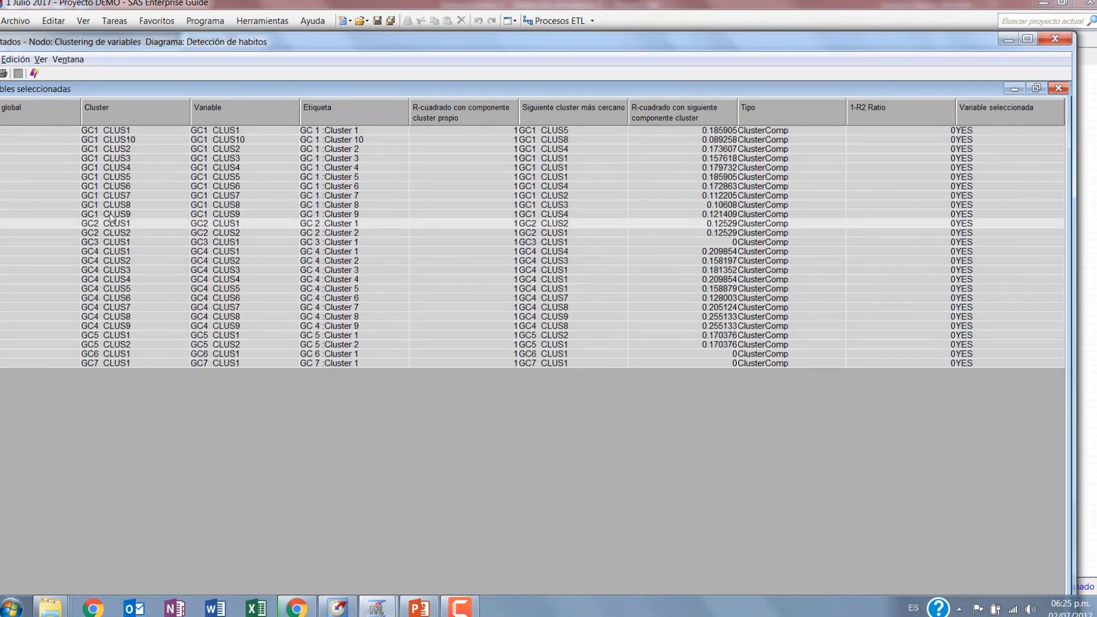
{"action": "left_click_drag", "start_coordinate": [115, 255], "coordinate": [110, 324]}
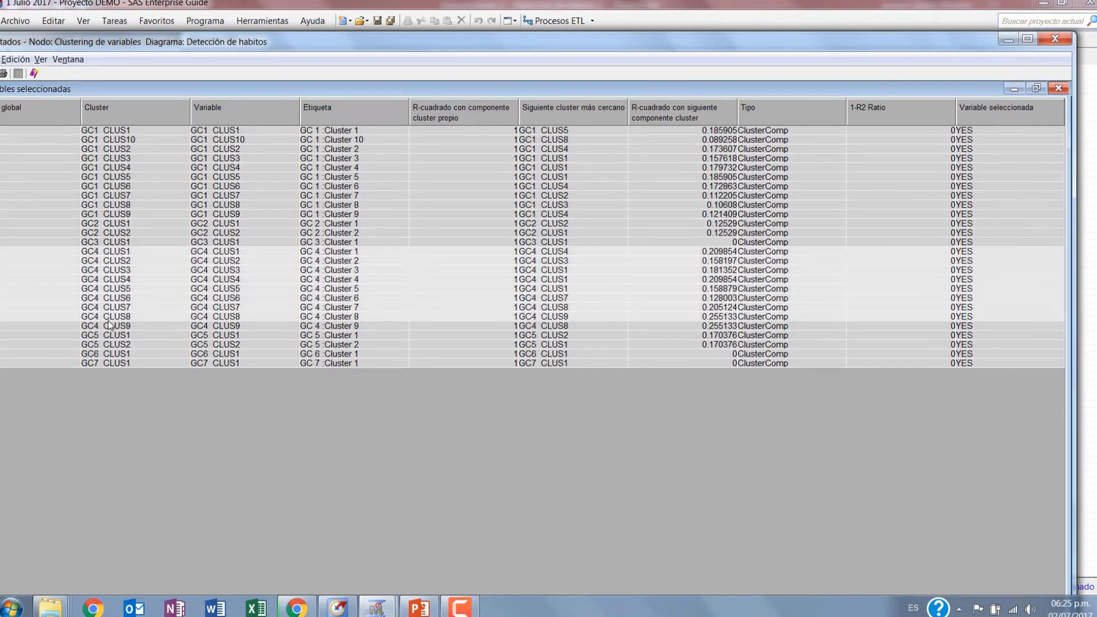
{"action": "left_click_drag", "start_coordinate": [273, 46], "coordinate": [316, 48]}
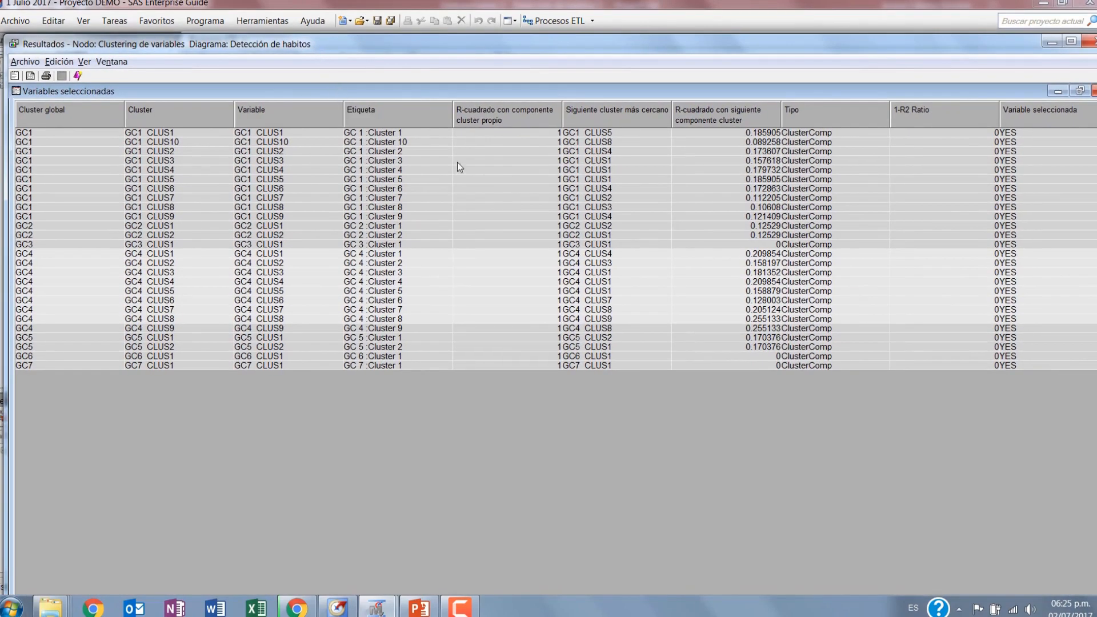
{"action": "left_click", "coordinate": [698, 283]}
{"action": "left_click_drag", "start_coordinate": [748, 264], "coordinate": [747, 313]}
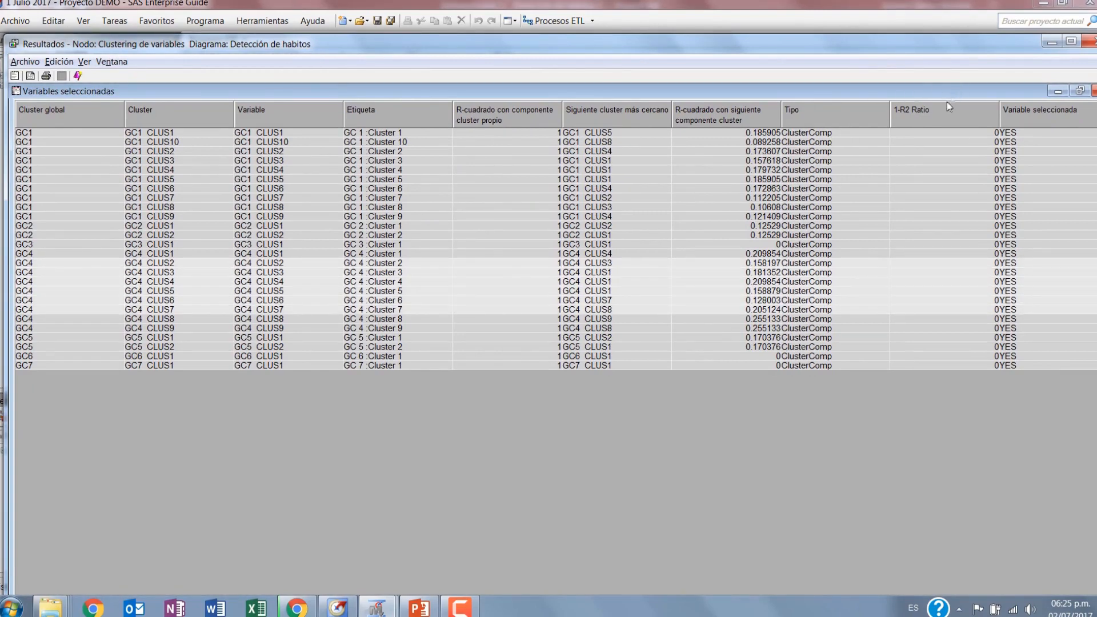
{"action": "left_click_drag", "start_coordinate": [764, 264], "coordinate": [762, 321]}
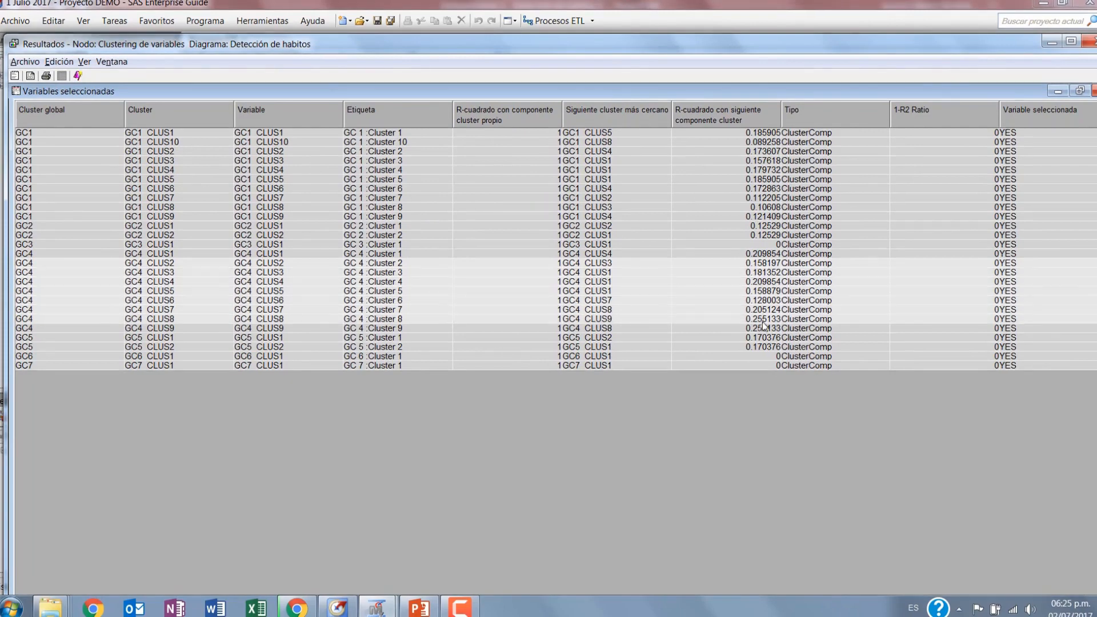
{"action": "left_click", "coordinate": [721, 337]}
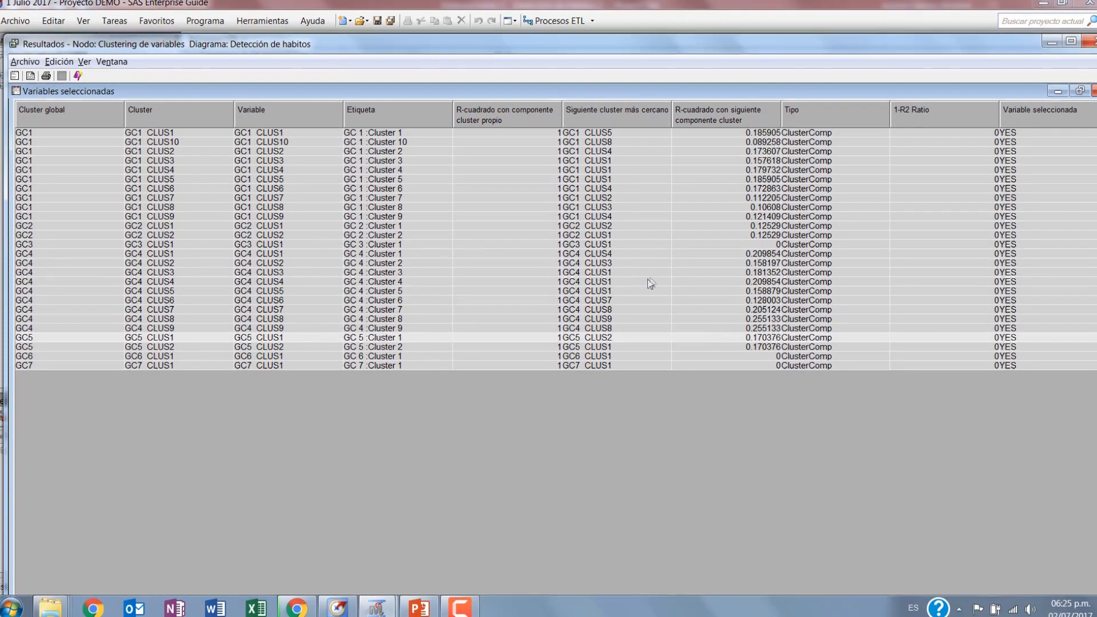
{"action": "left_click_drag", "start_coordinate": [551, 47], "coordinate": [527, 66]}
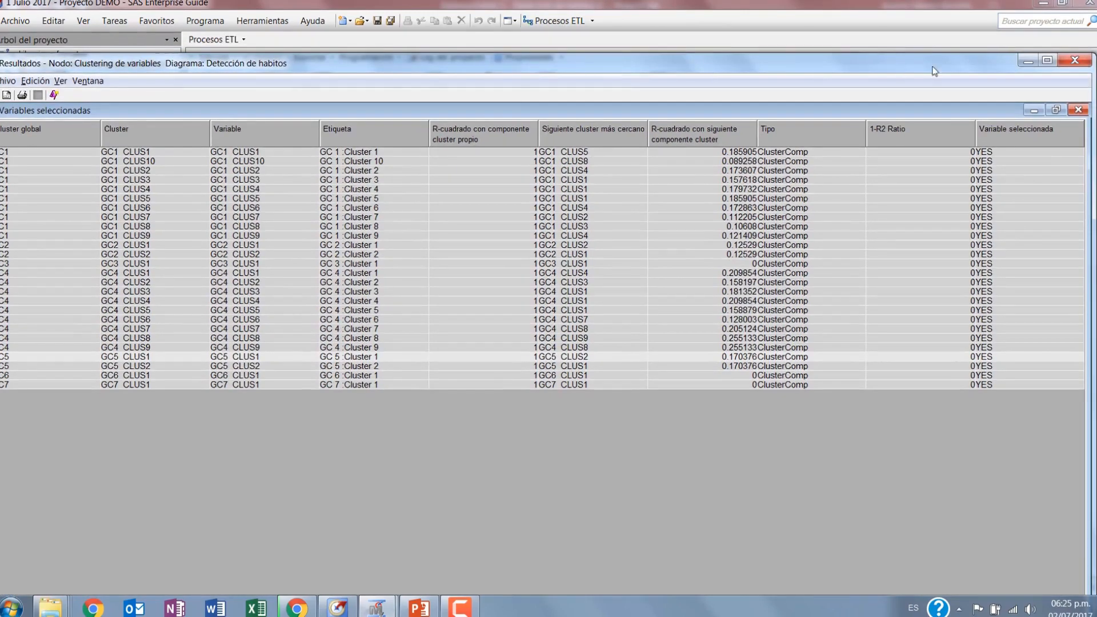
{"action": "left_click", "coordinate": [1056, 110]}
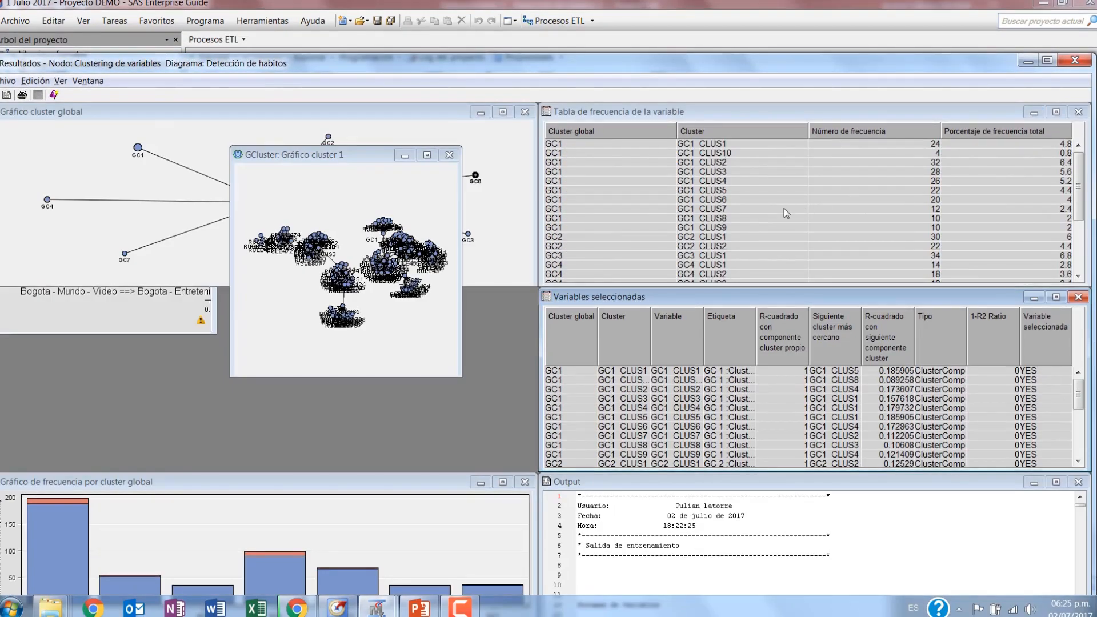
Step: Review the frequency counts and percentages per cluster through the end of the Tabla de frecuencia de la variable
{"action": "left_click", "coordinate": [743, 200]}
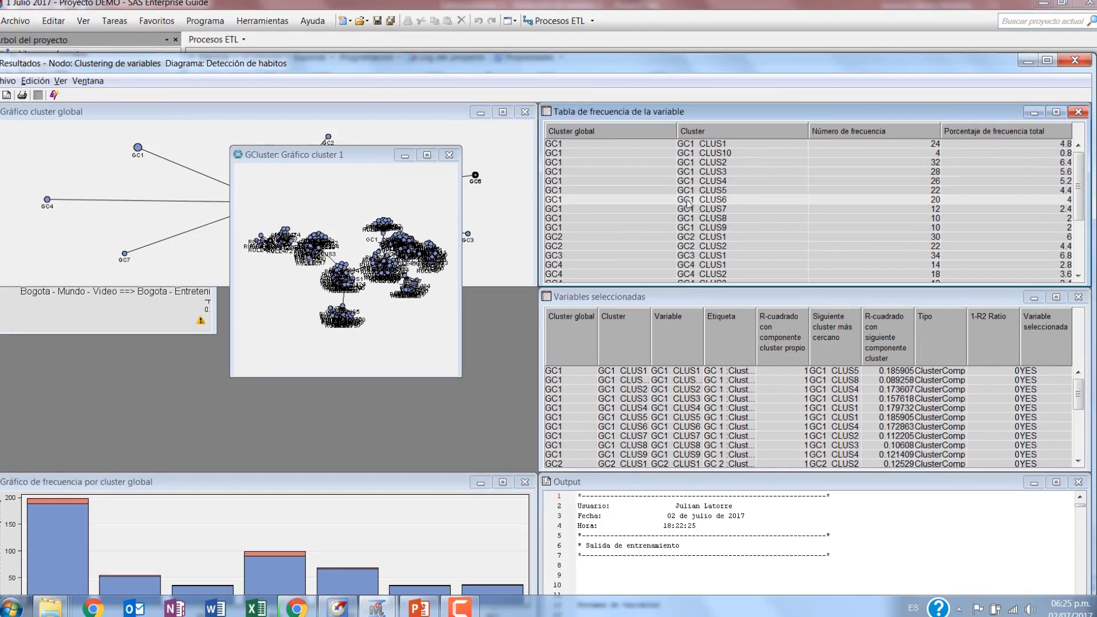
{"action": "scroll", "coordinate": [685, 206], "scroll_direction": "down", "scroll_amount": 1}
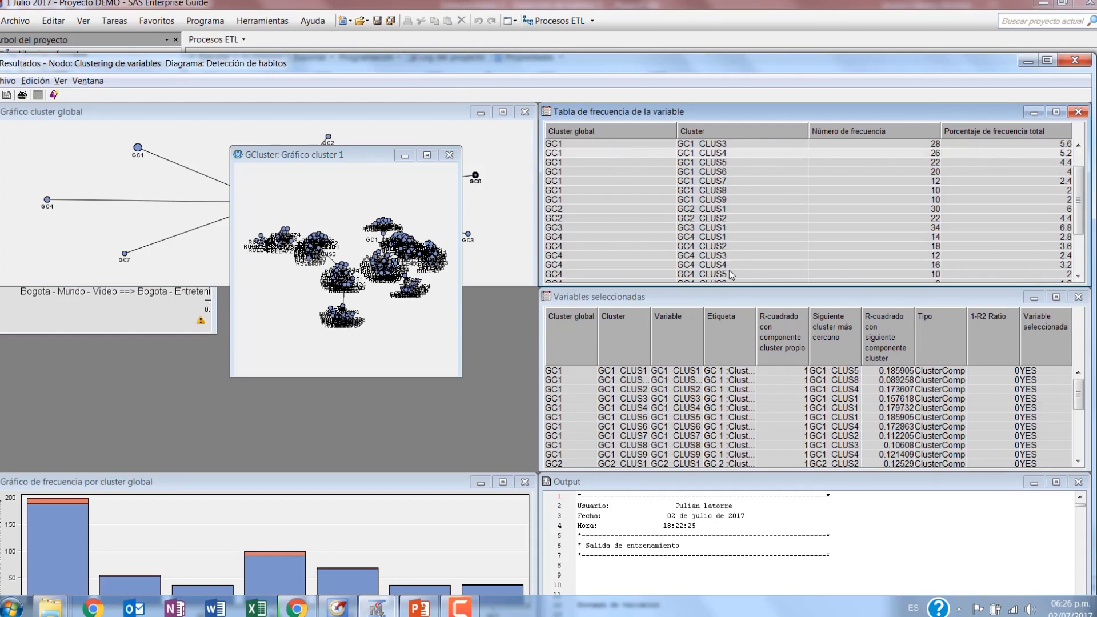
{"action": "scroll", "coordinate": [1034, 201], "scroll_direction": "down", "scroll_amount": 3}
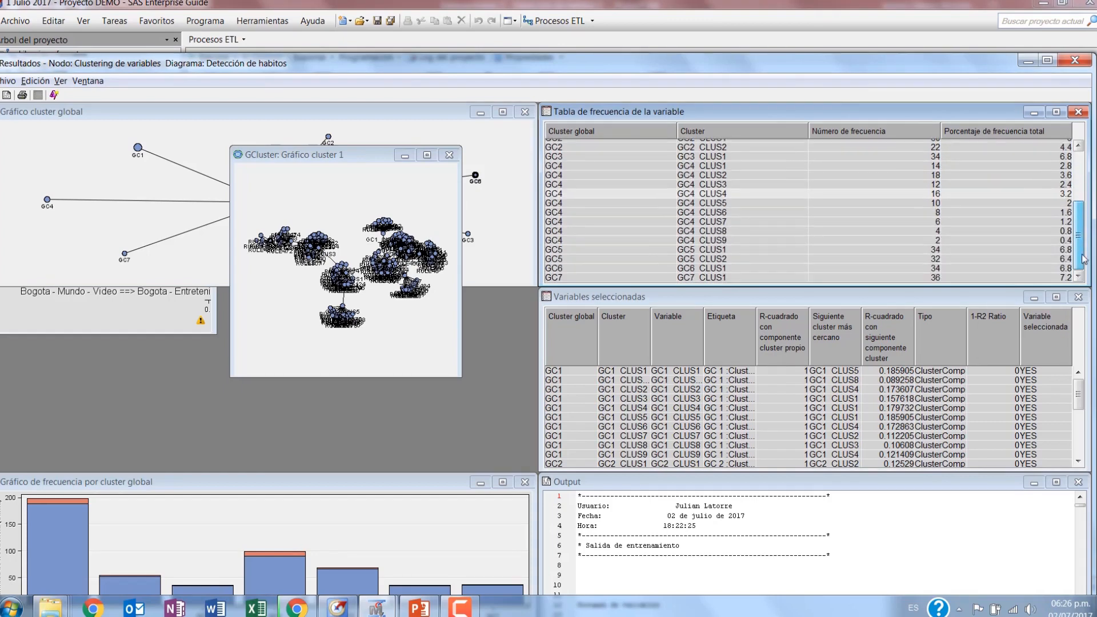
Step: Enlarge GCluster: Gráfico cluster 1 again and outline only the GC1_CLUS10 node with its attached rules
{"action": "left_click", "coordinate": [427, 155]}
{"action": "left_click_drag", "start_coordinate": [152, 329], "coordinate": [32, 265]}
{"action": "left_click", "coordinate": [203, 371]}
{"action": "left_click", "coordinate": [128, 313]}
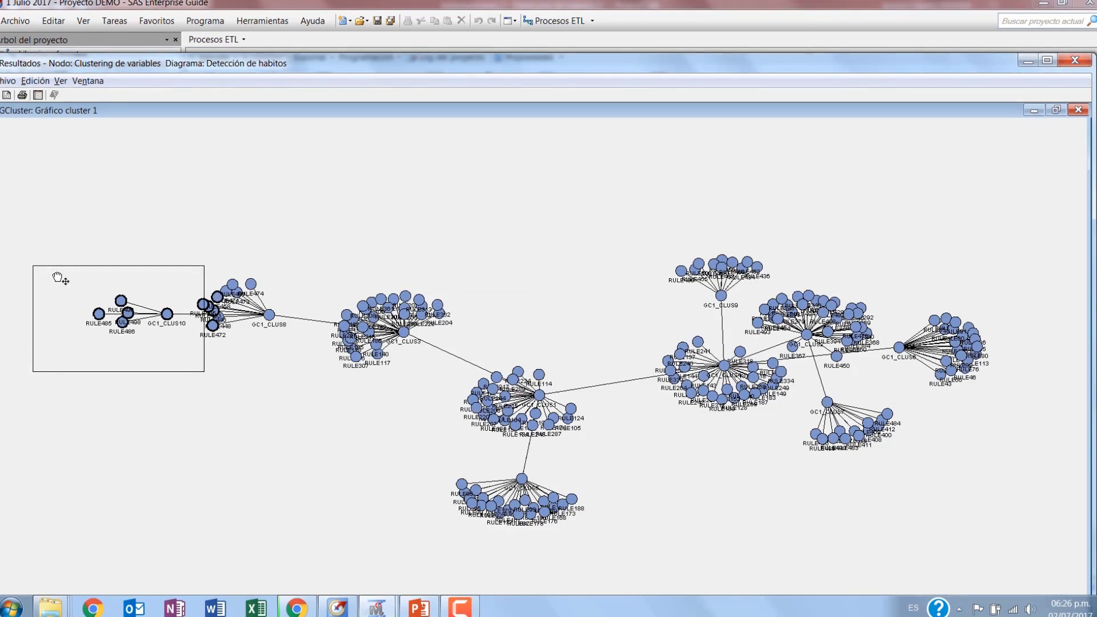
{"action": "left_click", "coordinate": [53, 249]}
{"action": "left_click_drag", "start_coordinate": [53, 249], "coordinate": [183, 368]}
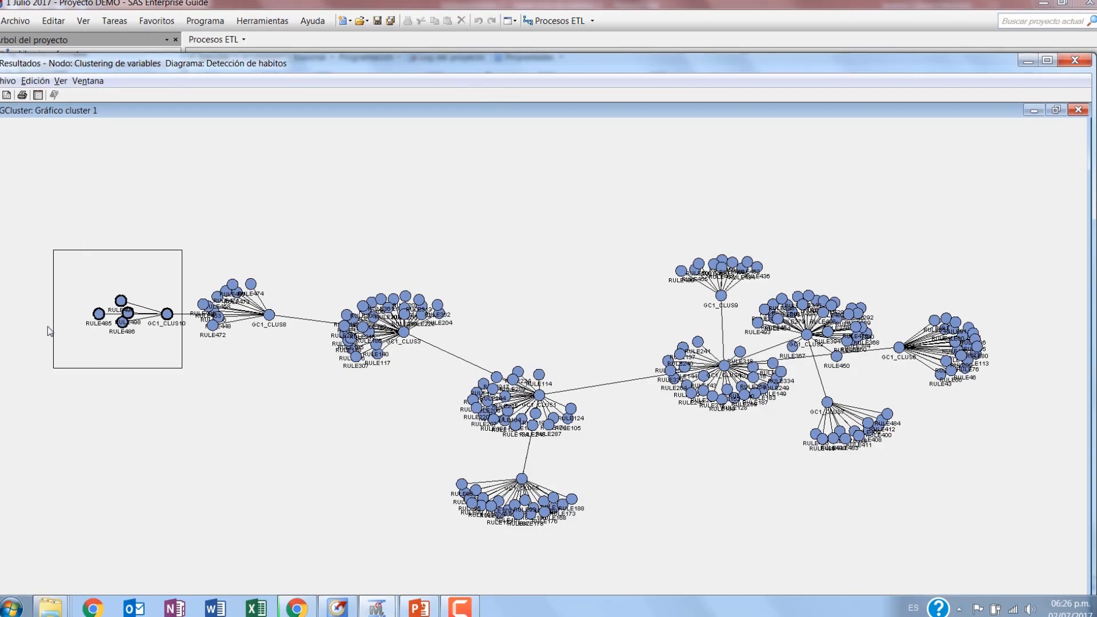
{"action": "left_click_drag", "start_coordinate": [643, 53], "coordinate": [644, 41]}
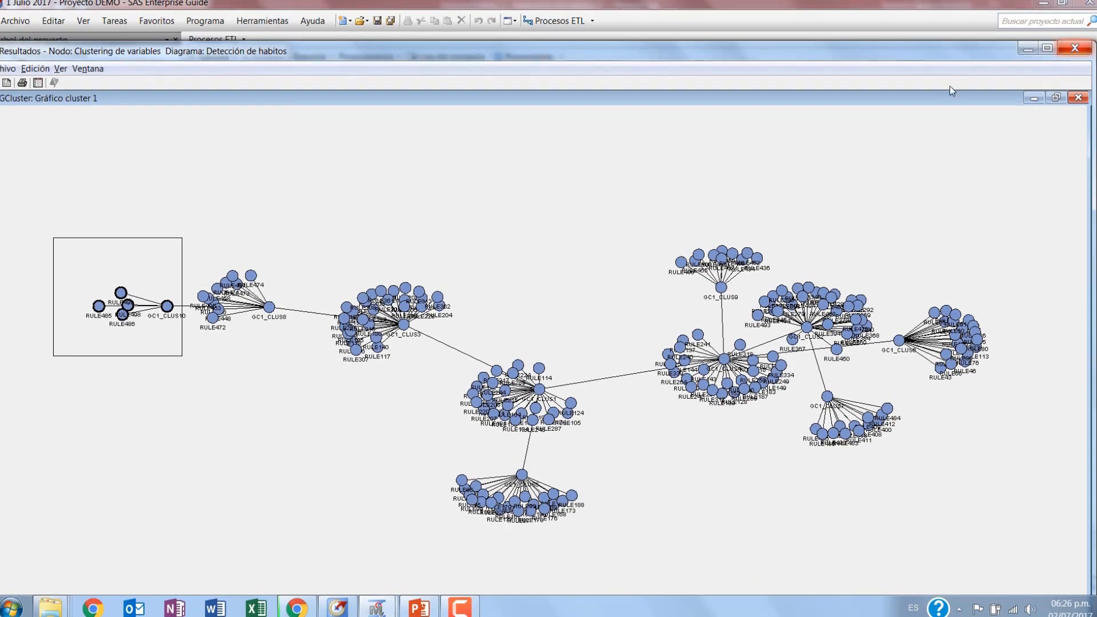
Step: Close the Clustering de variables results and select the Detección de hábitos market basket node in the diagram
{"action": "left_click", "coordinate": [1074, 48]}
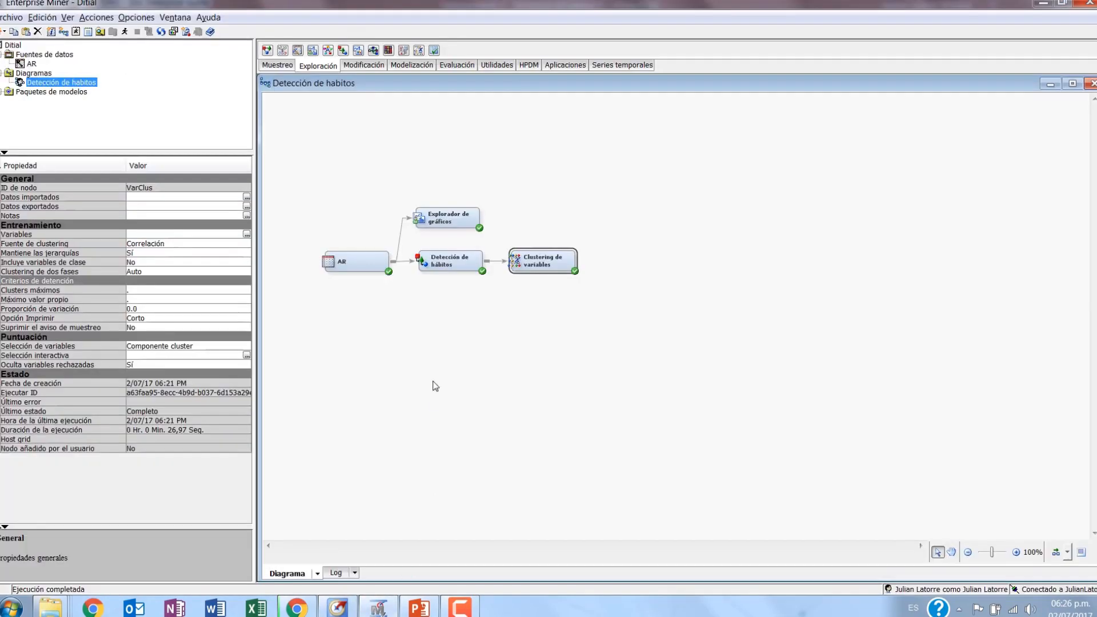
{"action": "left_click", "coordinate": [435, 386]}
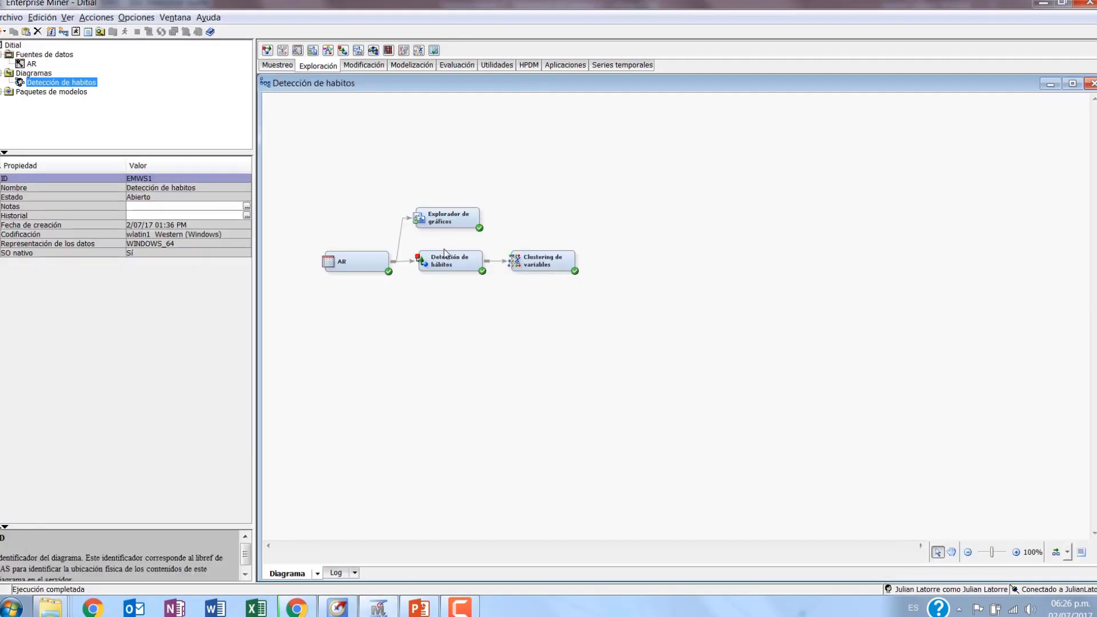
{"action": "left_click", "coordinate": [443, 258]}
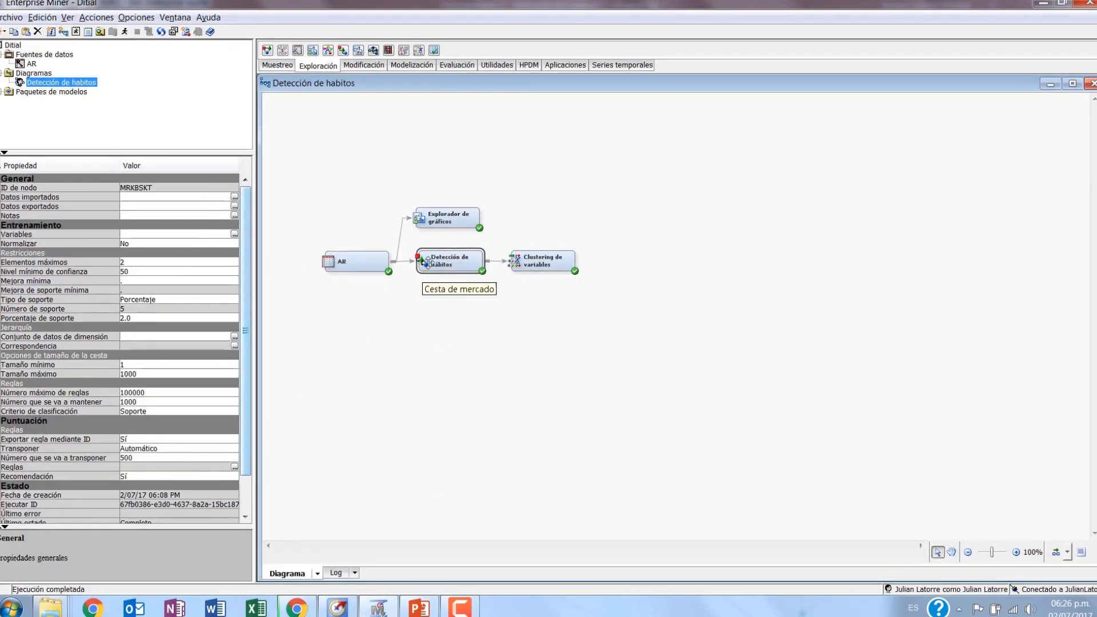
Step: Set Transponer to Definido por el usuario for the Detección de hábitos node and open its Reglas table
{"action": "right_click", "coordinate": [432, 252]}
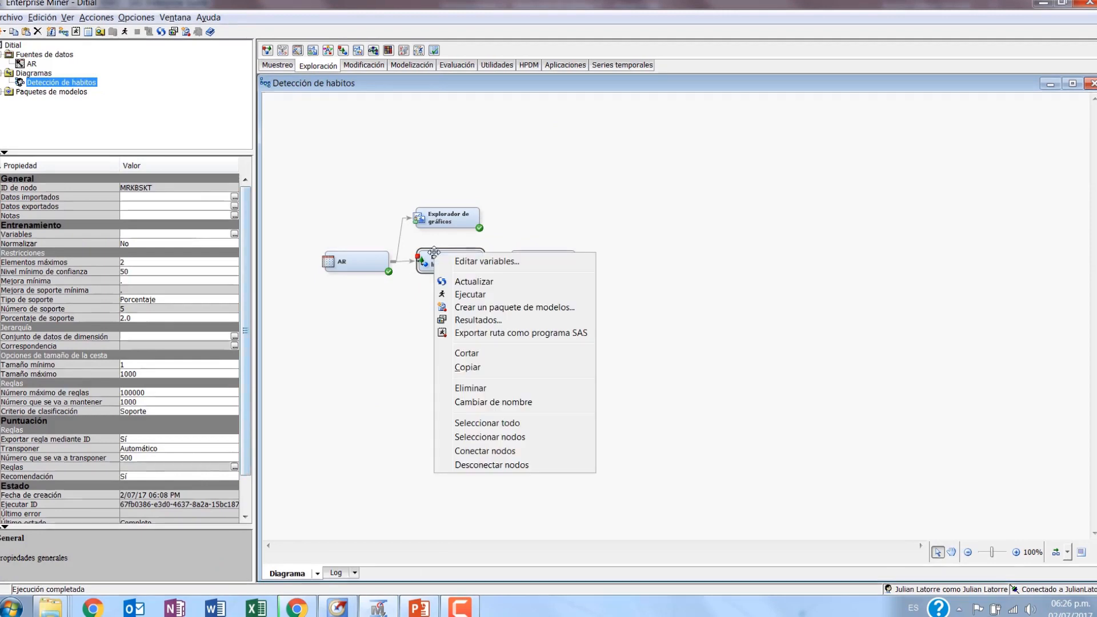
{"action": "left_click", "coordinate": [238, 469]}
{"action": "left_click", "coordinate": [222, 449]}
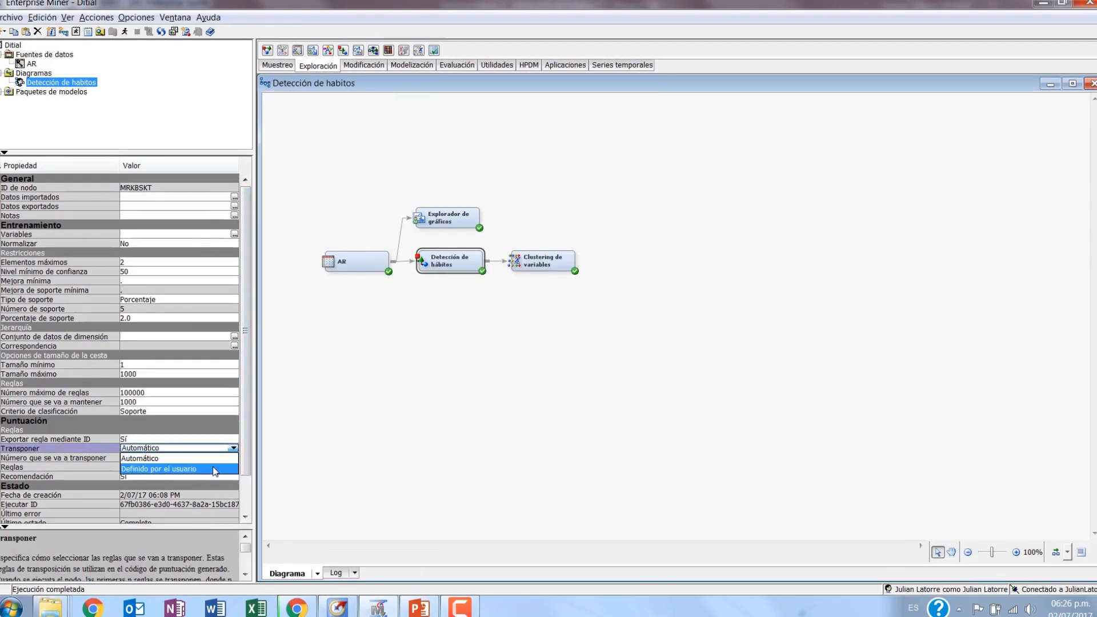
{"action": "left_click", "coordinate": [214, 469]}
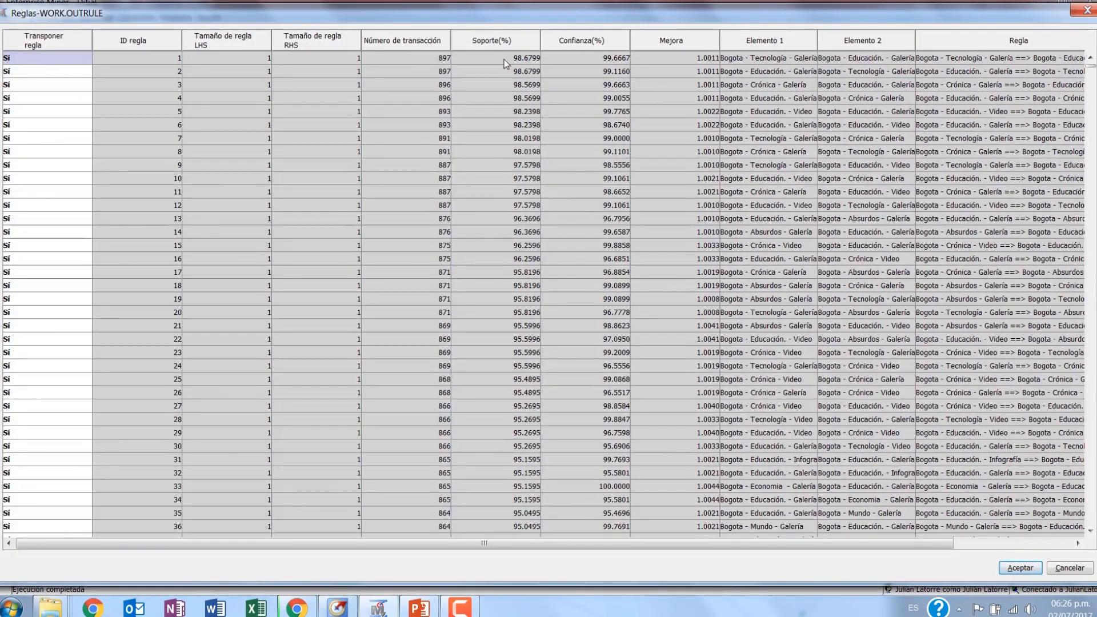
Step: Check the Transponer regla options for rule ID 10 and read its complete text in the Regla column
{"action": "left_click", "coordinate": [27, 181]}
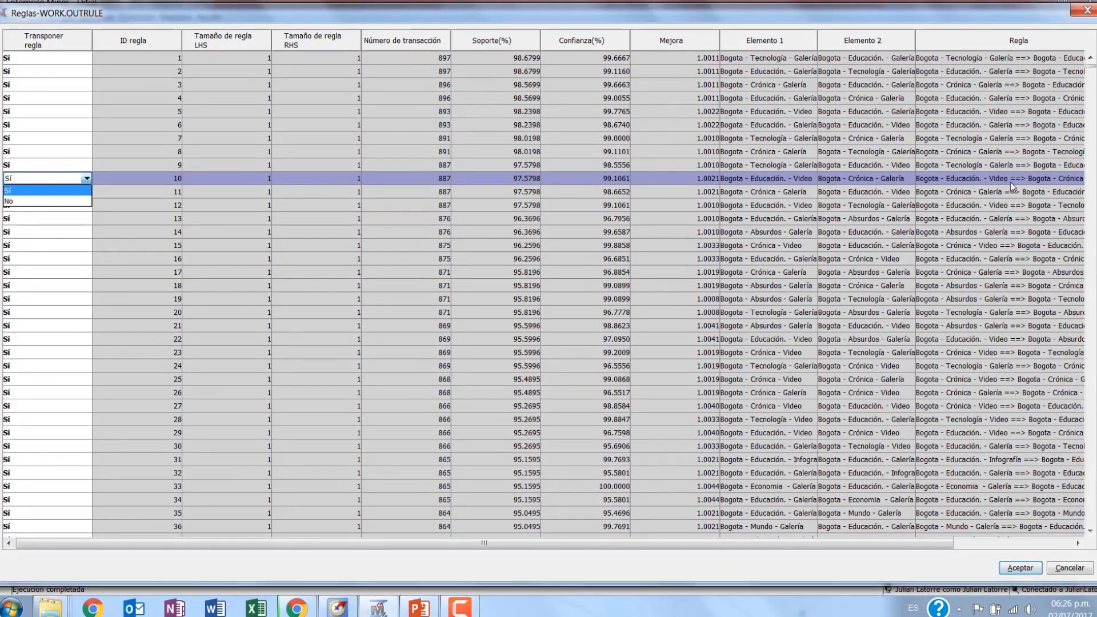
{"action": "left_click_drag", "start_coordinate": [854, 545], "coordinate": [925, 542]}
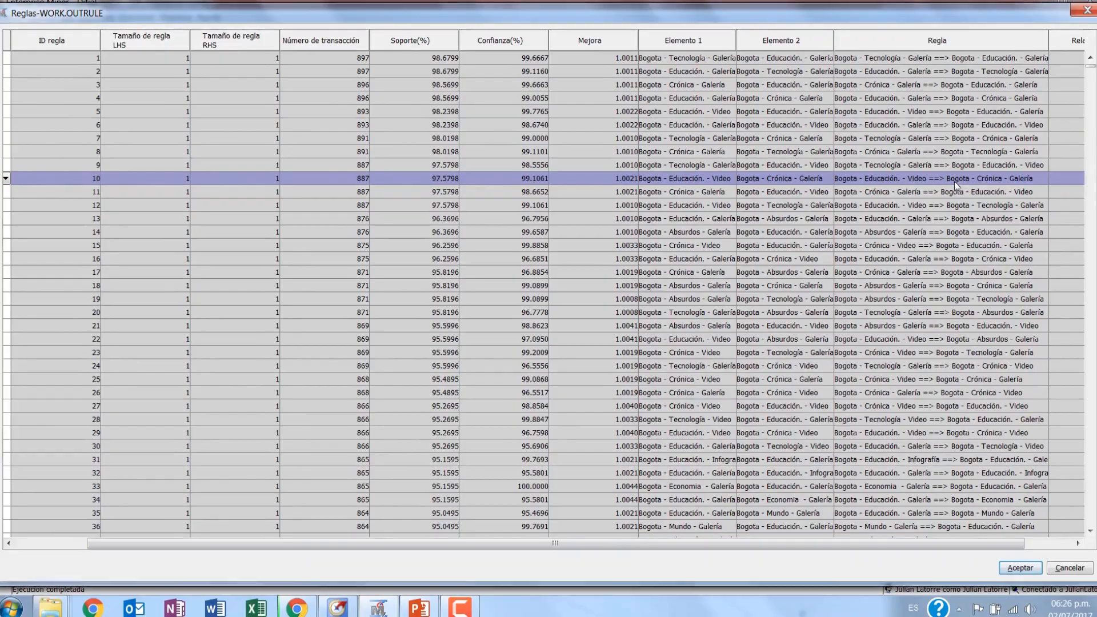
{"action": "left_click_drag", "start_coordinate": [832, 545], "coordinate": [761, 544]}
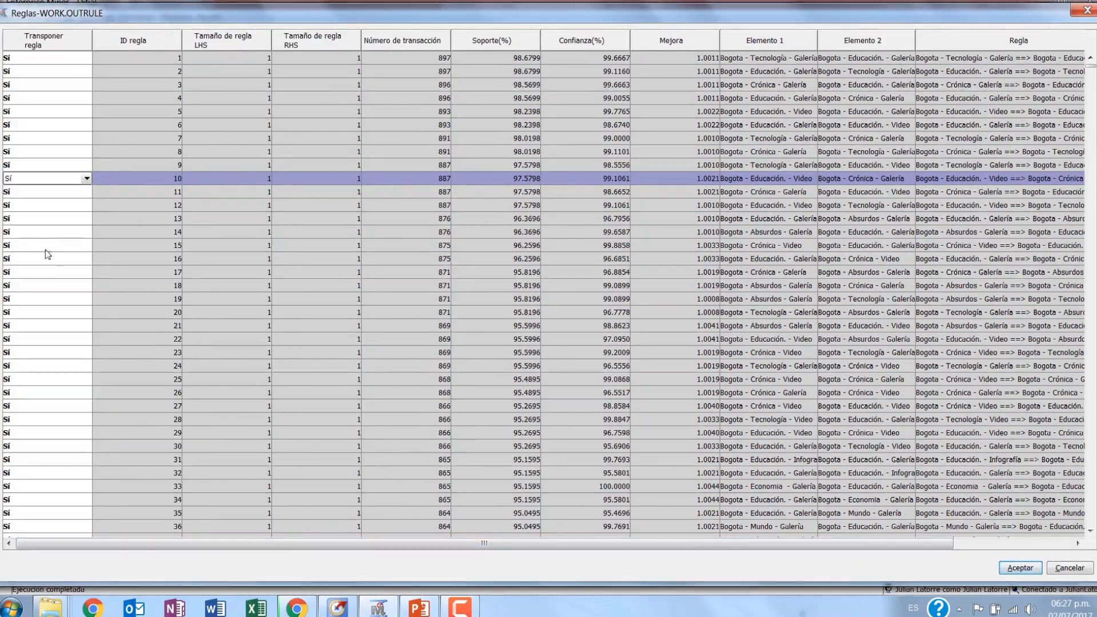
Step: Find rule ID 468 further down the rules table and select its row
{"action": "scroll", "coordinate": [166, 299], "scroll_direction": "down", "scroll_amount": 20}
{"action": "scroll", "coordinate": [167, 297], "scroll_direction": "down", "scroll_amount": 20}
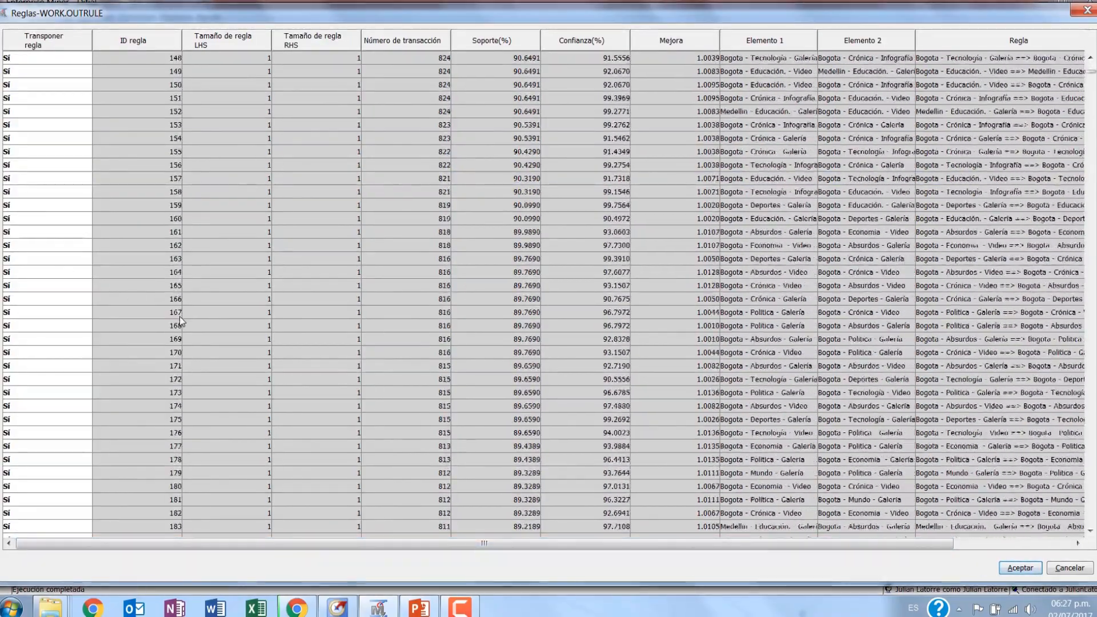
{"action": "left_click", "coordinate": [179, 317]}
{"action": "scroll", "coordinate": [199, 328], "scroll_direction": "down", "scroll_amount": 20}
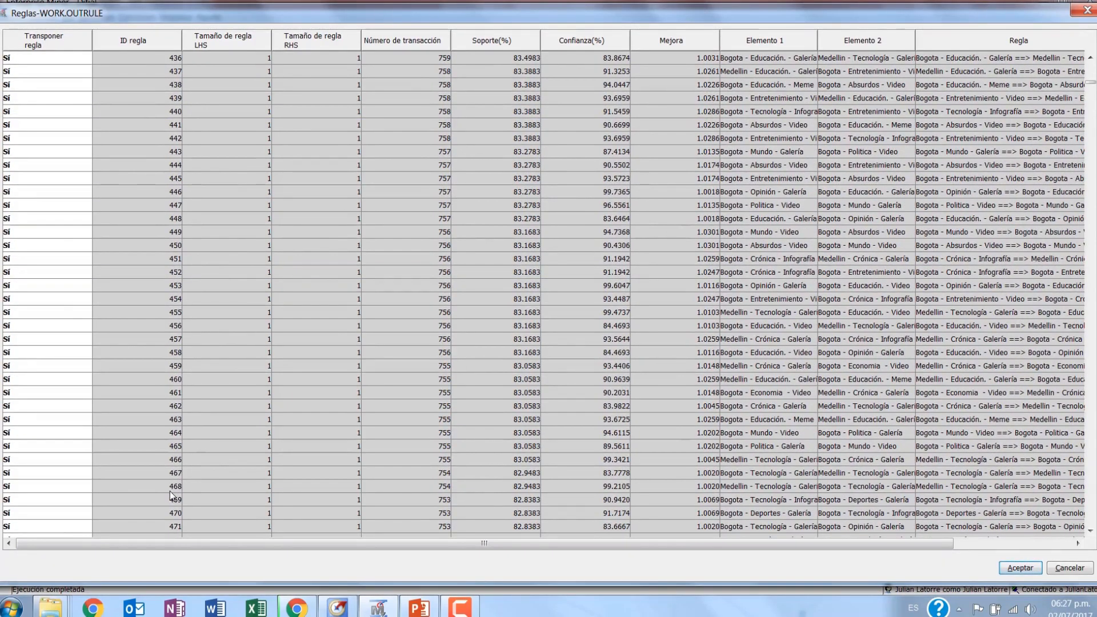
{"action": "left_click", "coordinate": [169, 489]}
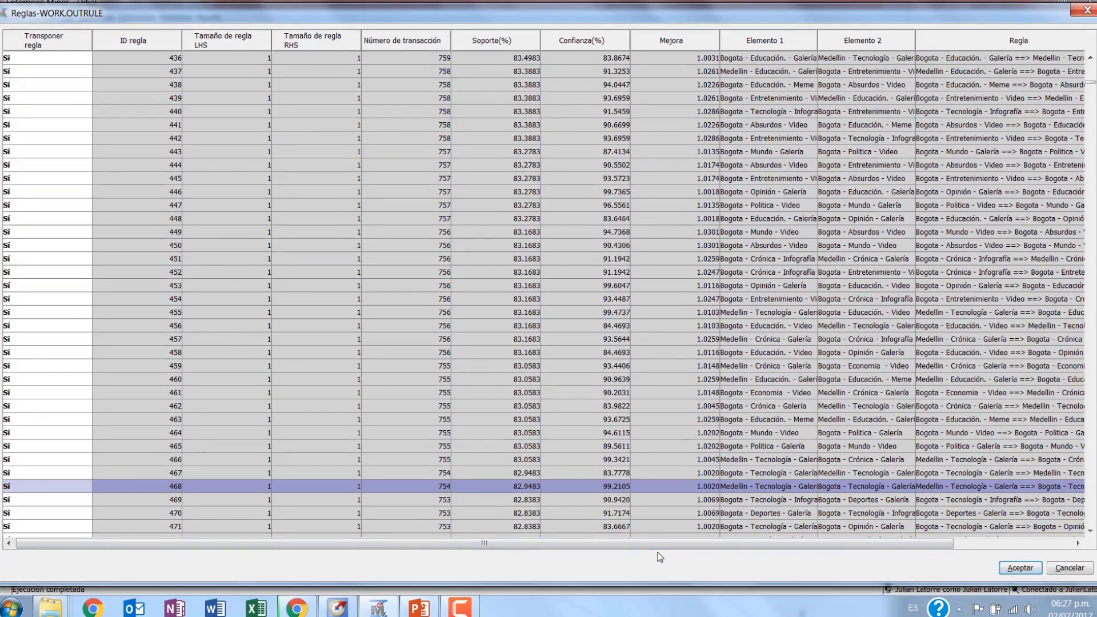
Step: Read the elements and full Regla text around rule ID 468, and close the rules table
{"action": "left_click_drag", "start_coordinate": [869, 543], "coordinate": [921, 540]}
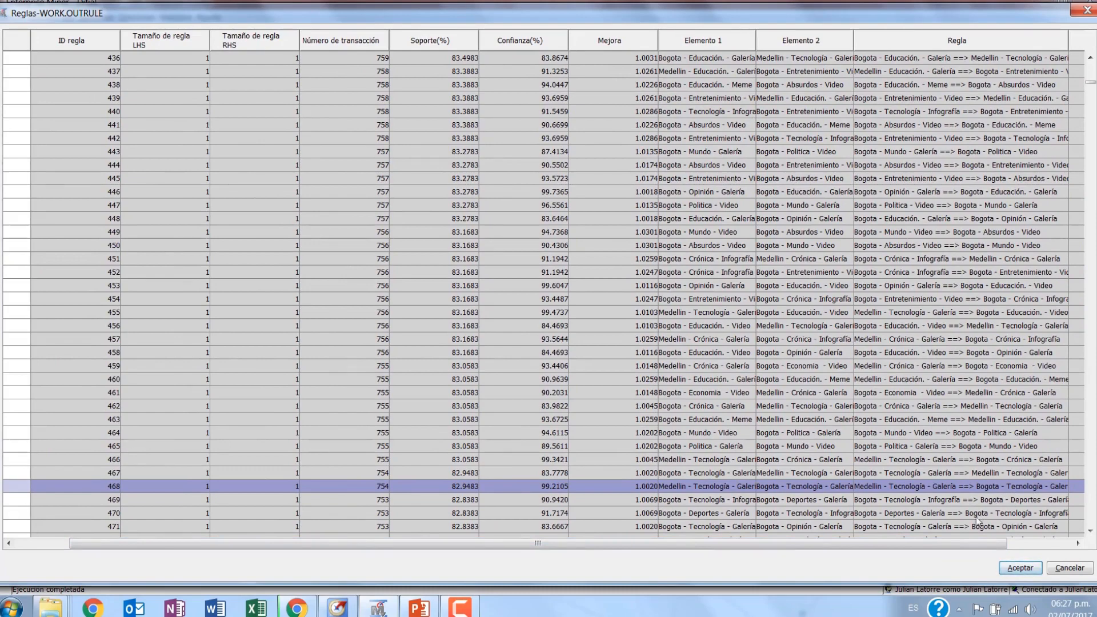
{"action": "left_click_drag", "start_coordinate": [52, 486], "coordinate": [87, 484]}
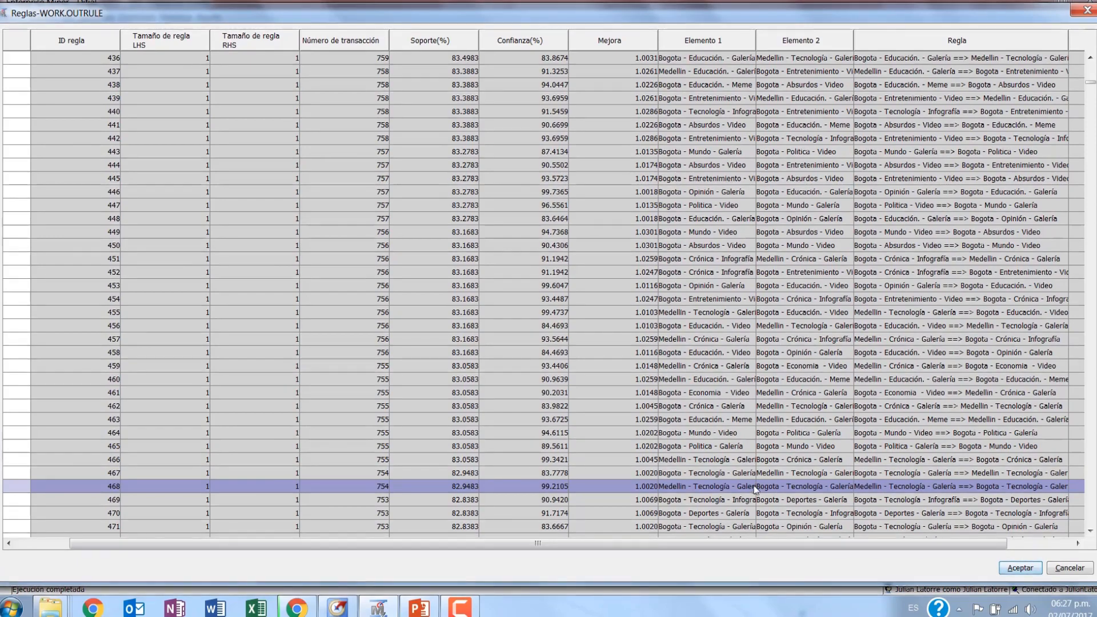
{"action": "left_click_drag", "start_coordinate": [644, 486], "coordinate": [606, 379]}
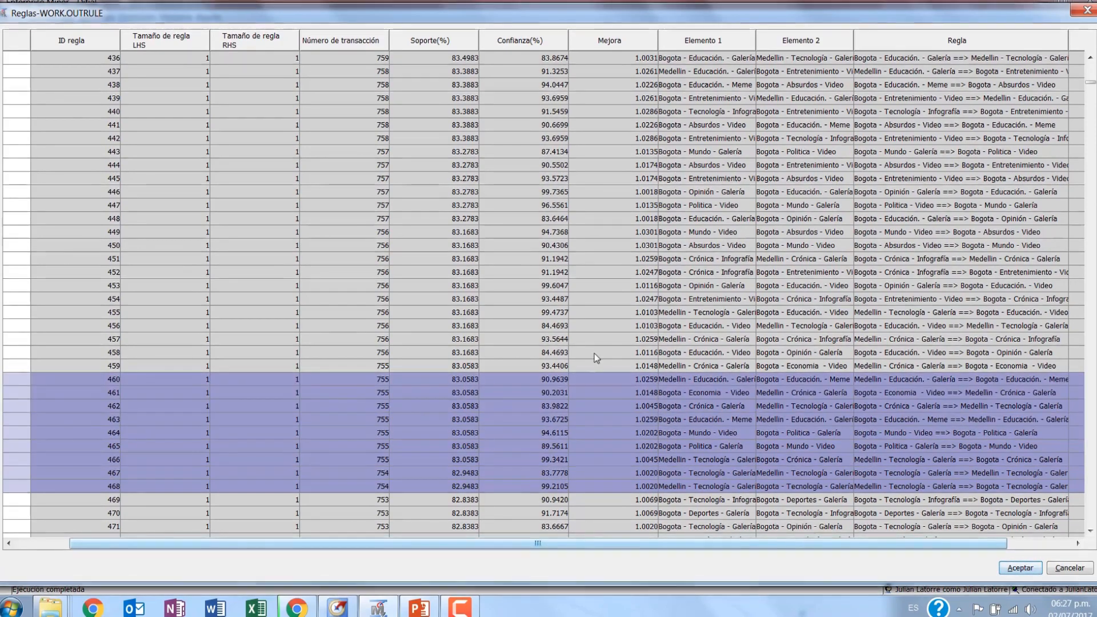
{"action": "left_click_drag", "start_coordinate": [952, 4], "coordinate": [980, 86]}
{"action": "left_click", "coordinate": [1015, 76]}
Step: Open the results of the Clustering de variables node
{"action": "left_click", "coordinate": [547, 264]}
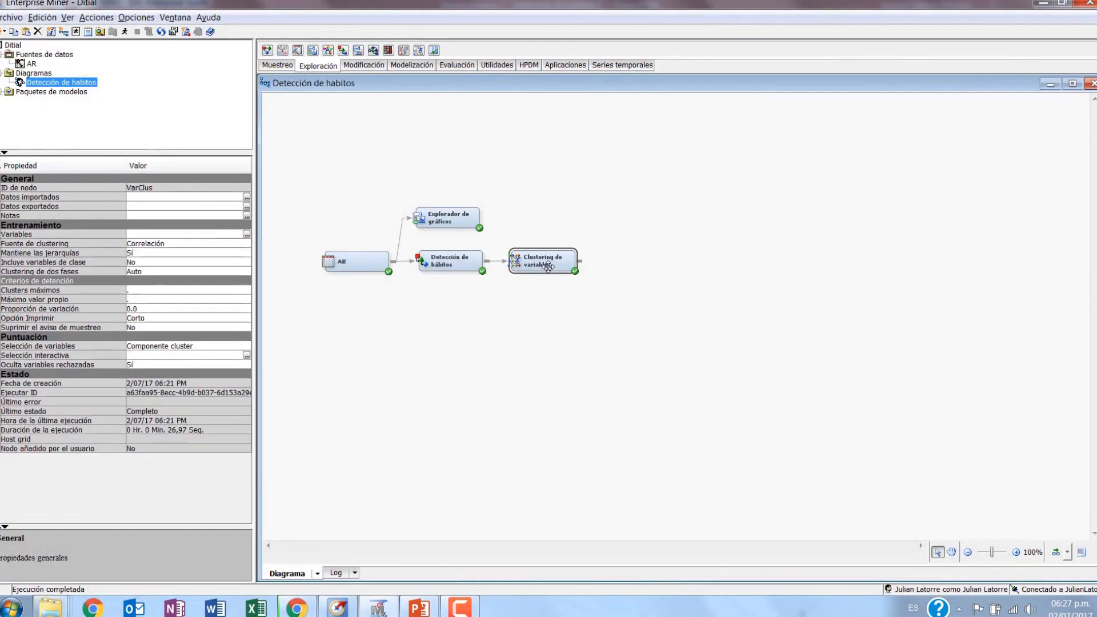
{"action": "right_click", "coordinate": [547, 263]}
{"action": "left_click", "coordinate": [587, 339]}
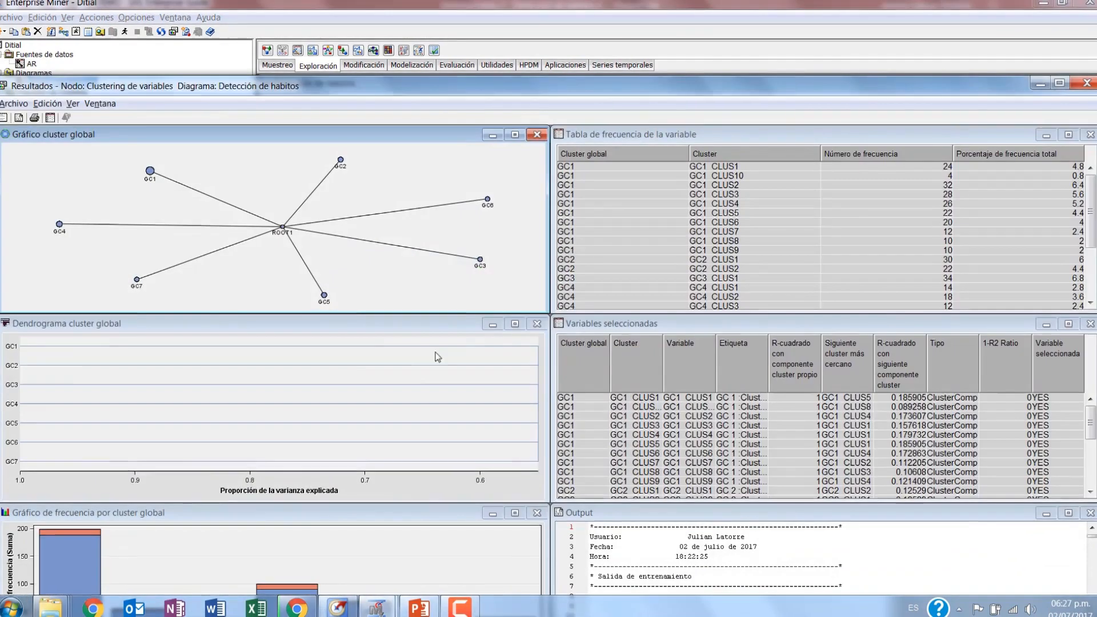
Step: Display the GCluster: Gráfico cluster 4 constellation plot and enlarge it within the results
{"action": "left_click", "coordinate": [73, 104]}
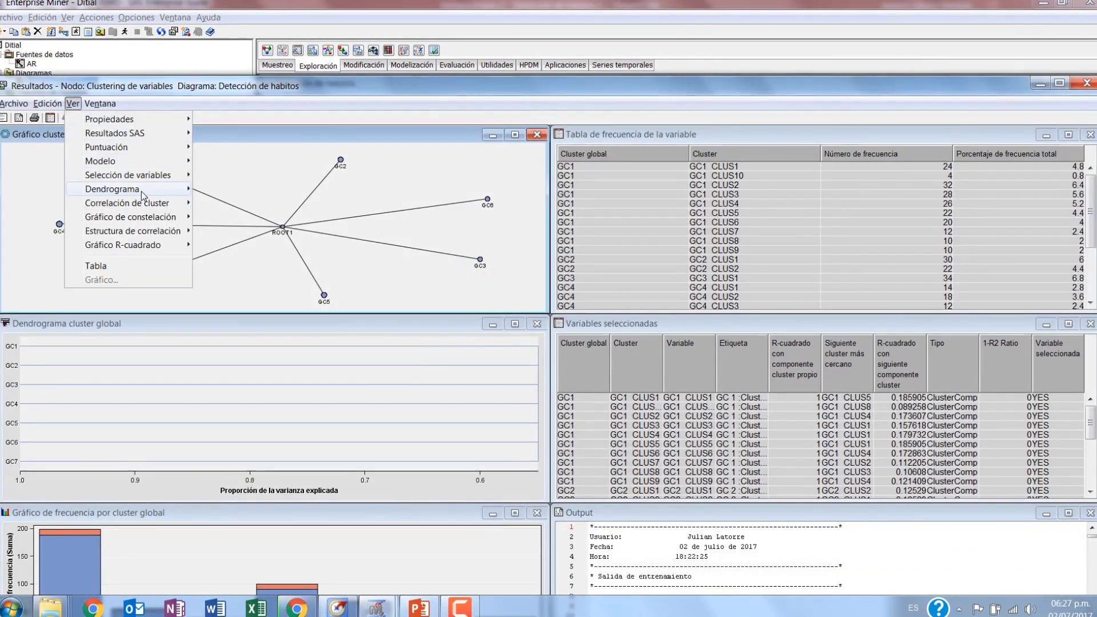
{"action": "mouse_move", "coordinate": [149, 230]}
{"action": "mouse_move", "coordinate": [180, 221]}
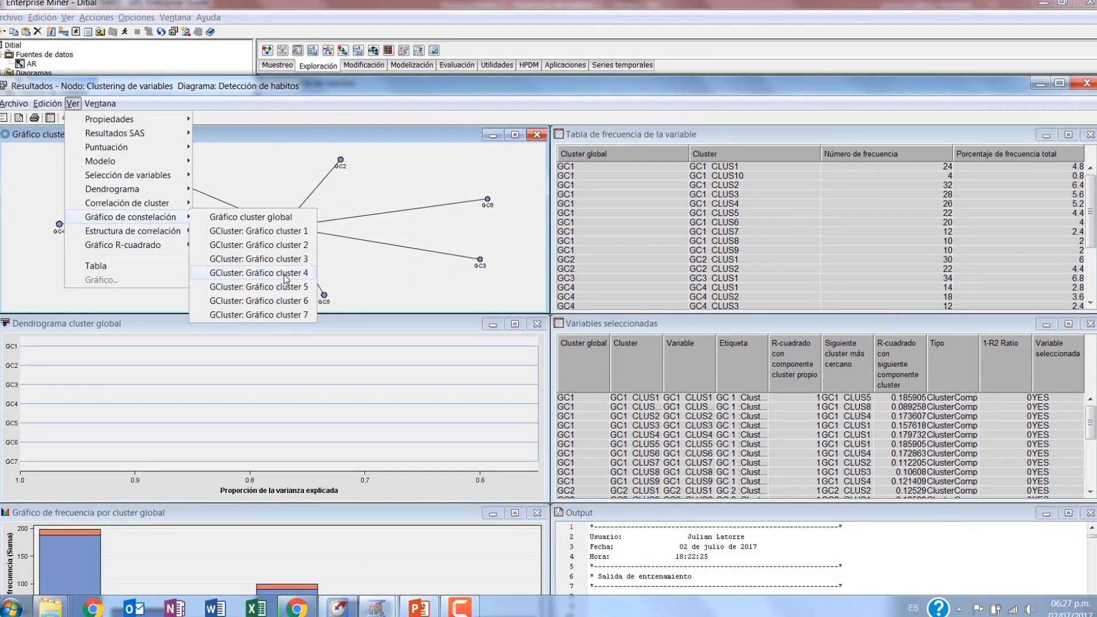
{"action": "left_click", "coordinate": [286, 274]}
{"action": "left_click", "coordinate": [195, 134]}
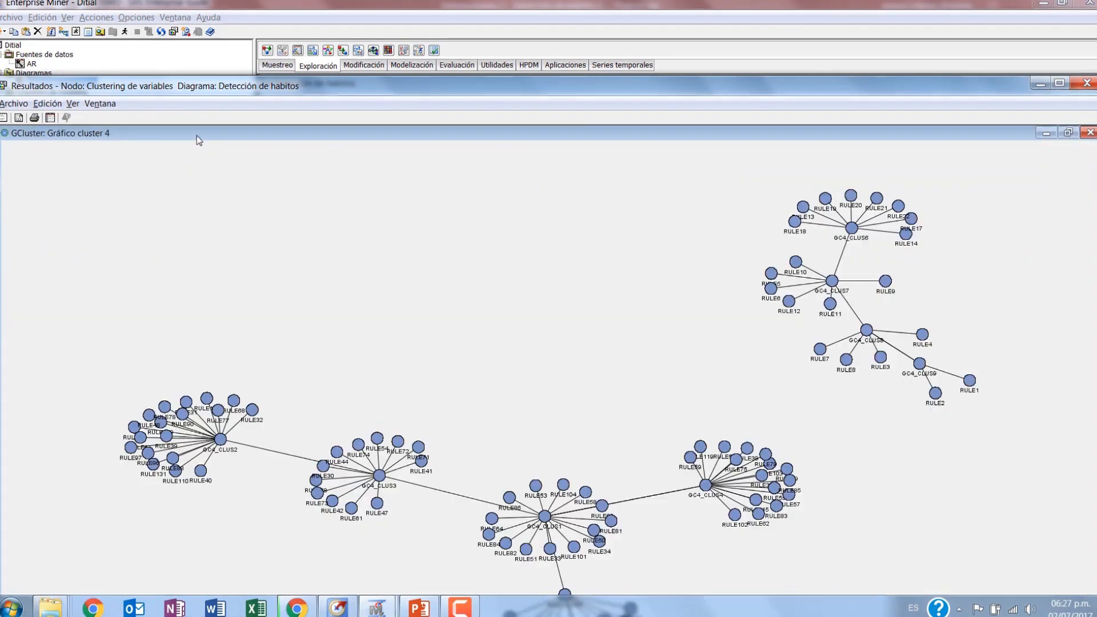
Step: Outline the GC4_CLUS6 to GC4_CLUS9 nodes and the GC4_CLUS4 area in the plot, and maximize the results window
{"action": "left_click_drag", "start_coordinate": [688, 174], "coordinate": [1060, 423]}
{"action": "left_click_drag", "start_coordinate": [882, 539], "coordinate": [612, 404]}
{"action": "left_click", "coordinate": [613, 408]}
{"action": "double_click", "coordinate": [558, 89]}
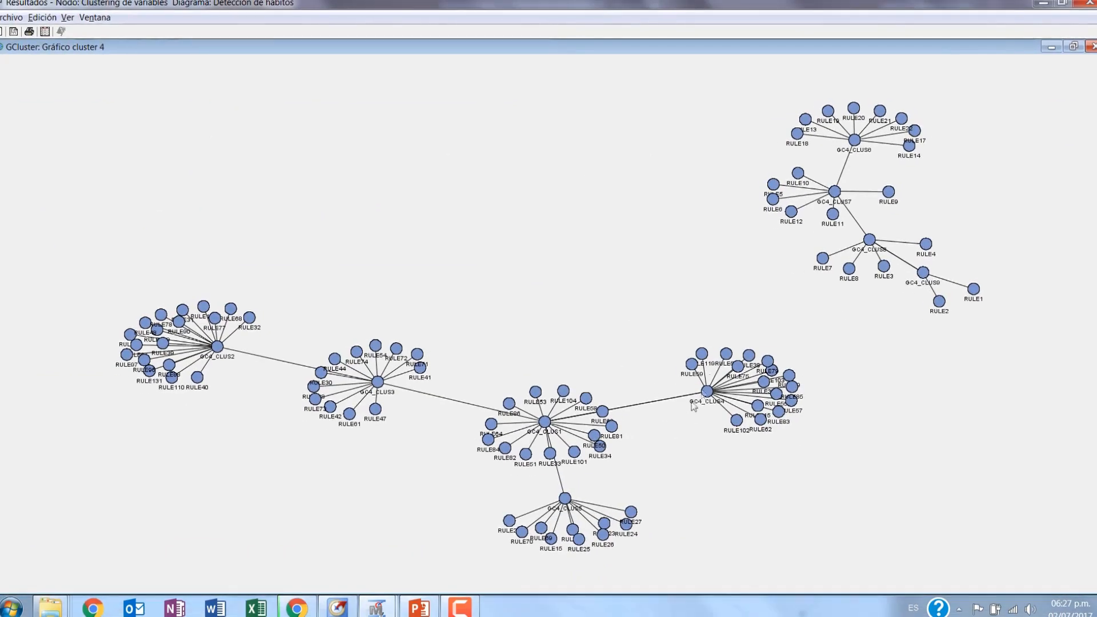
Step: Outline the GC4_CLUS4 node with its rules, followed by the GC4_CLUS1 node with its rules
{"action": "left_click_drag", "start_coordinate": [660, 317], "coordinate": [850, 465]}
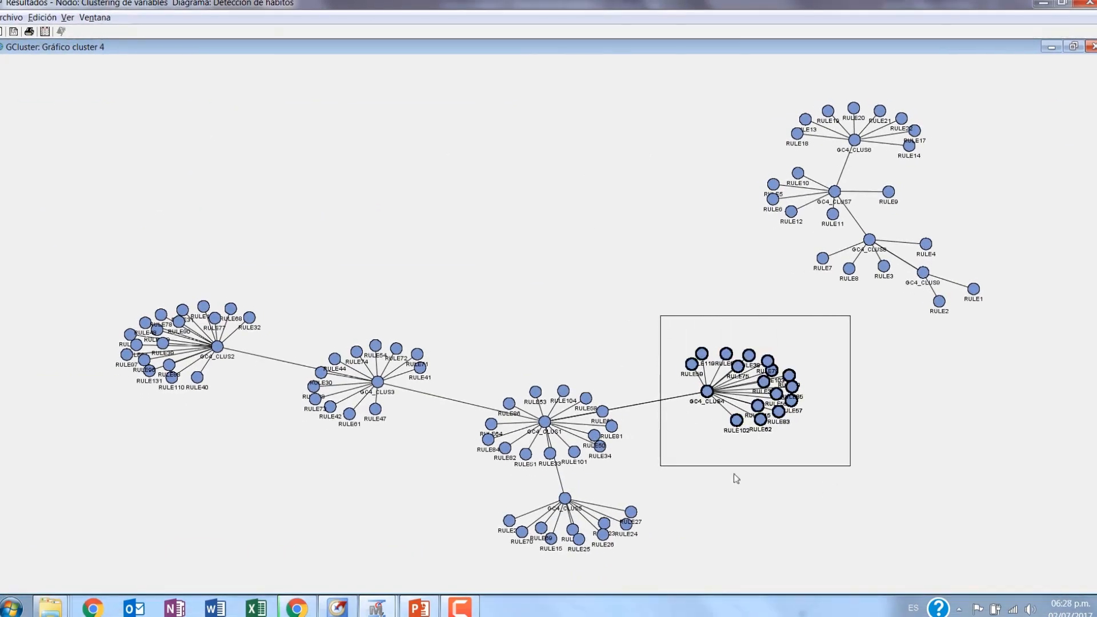
{"action": "left_click_drag", "start_coordinate": [628, 464], "coordinate": [459, 373]}
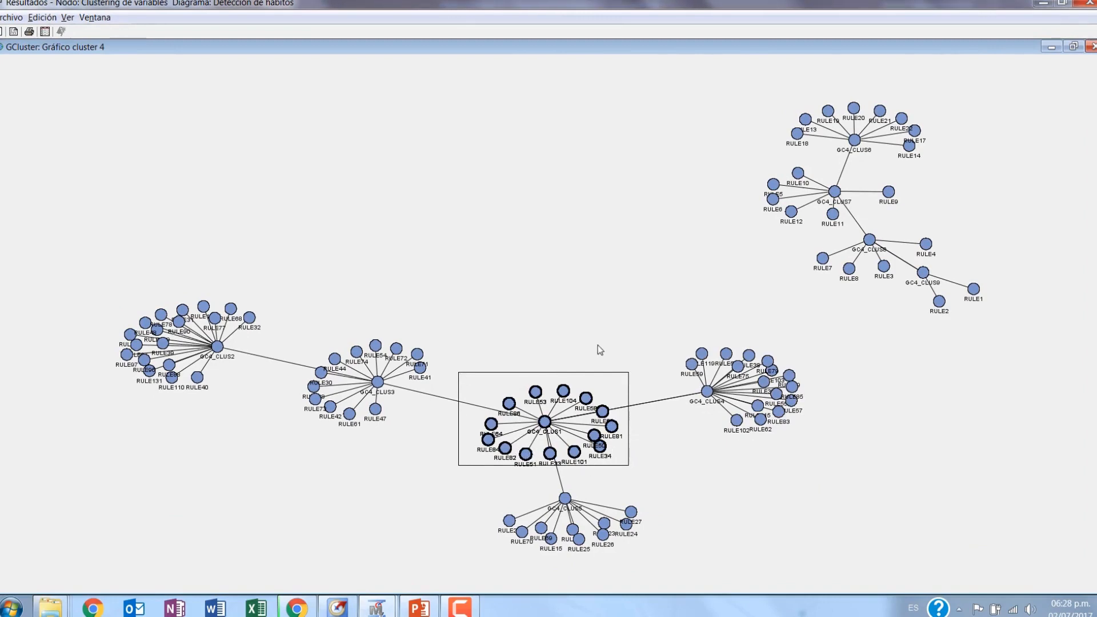
{"action": "left_click_drag", "start_coordinate": [478, 351], "coordinate": [639, 482]}
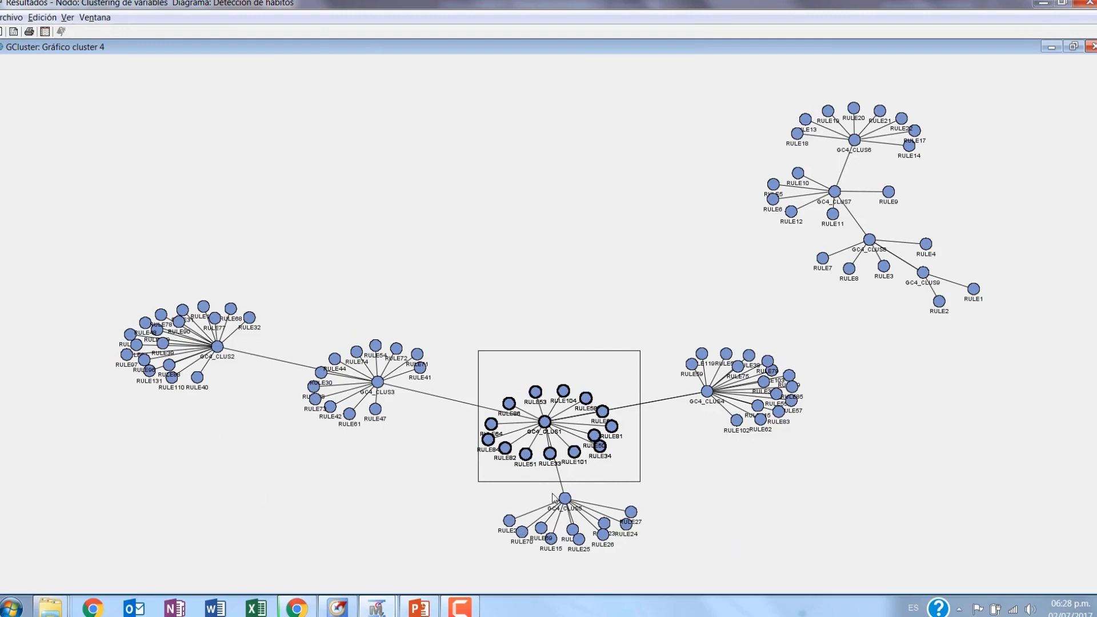
{"action": "left_click", "coordinate": [656, 477]}
{"action": "left_click_drag", "start_coordinate": [644, 475], "coordinate": [488, 348]}
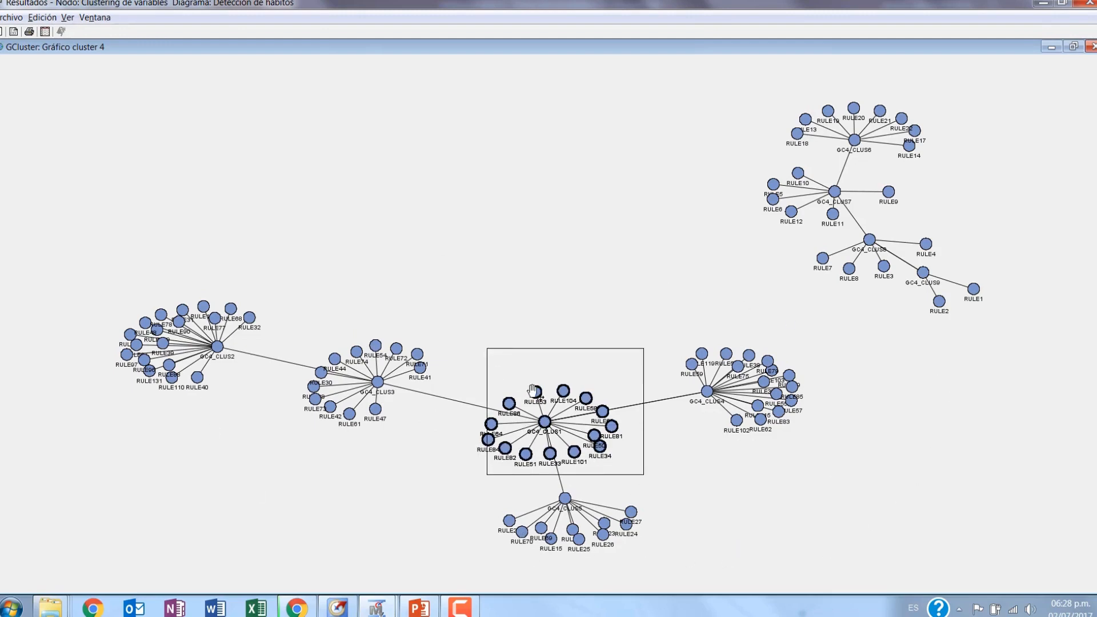
Step: Compare the GC4_CLUS1 and GC4_CLUS4 rule groups by outlining each, and outline the link between them
{"action": "left_click_drag", "start_coordinate": [624, 410], "coordinate": [688, 400]}
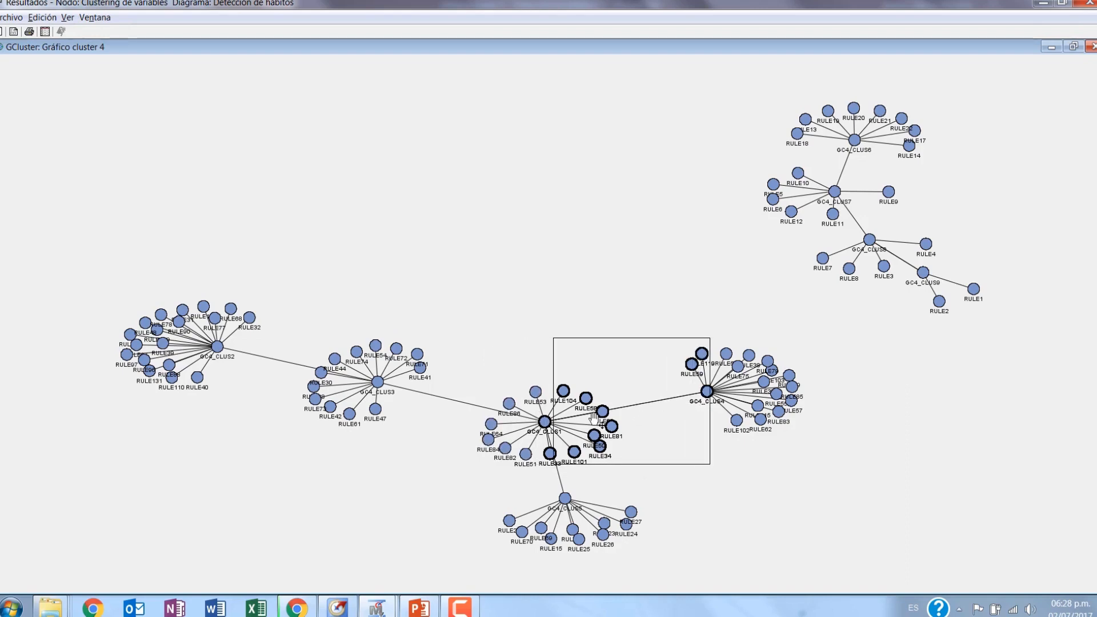
{"action": "left_click_drag", "start_coordinate": [490, 364], "coordinate": [638, 494]}
{"action": "left_click_drag", "start_coordinate": [836, 473], "coordinate": [673, 308]}
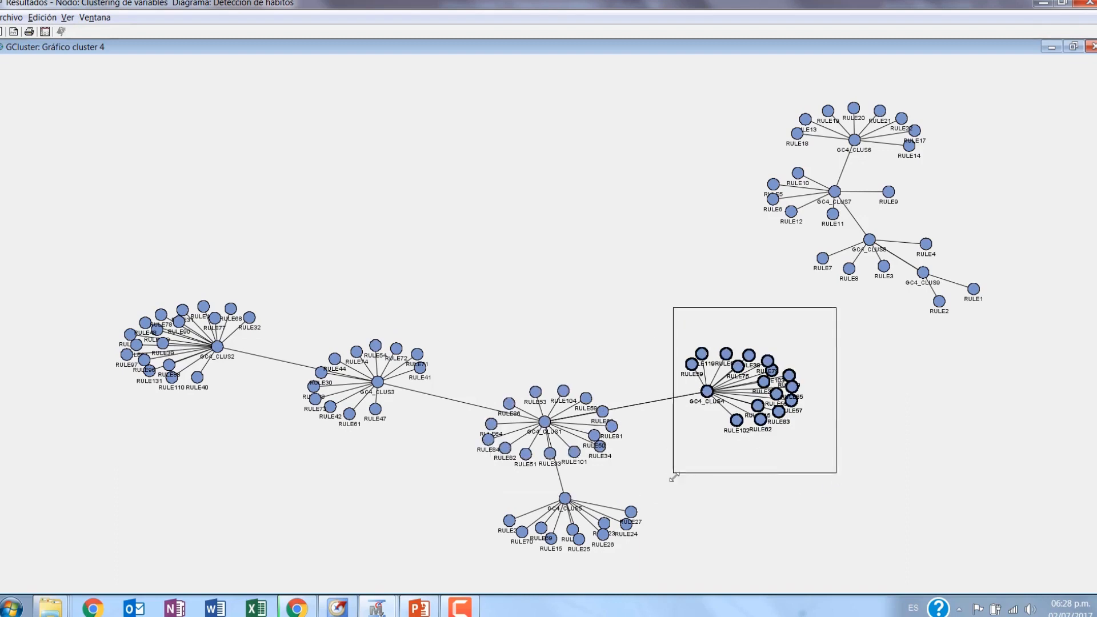
{"action": "left_click_drag", "start_coordinate": [624, 404], "coordinate": [645, 419]}
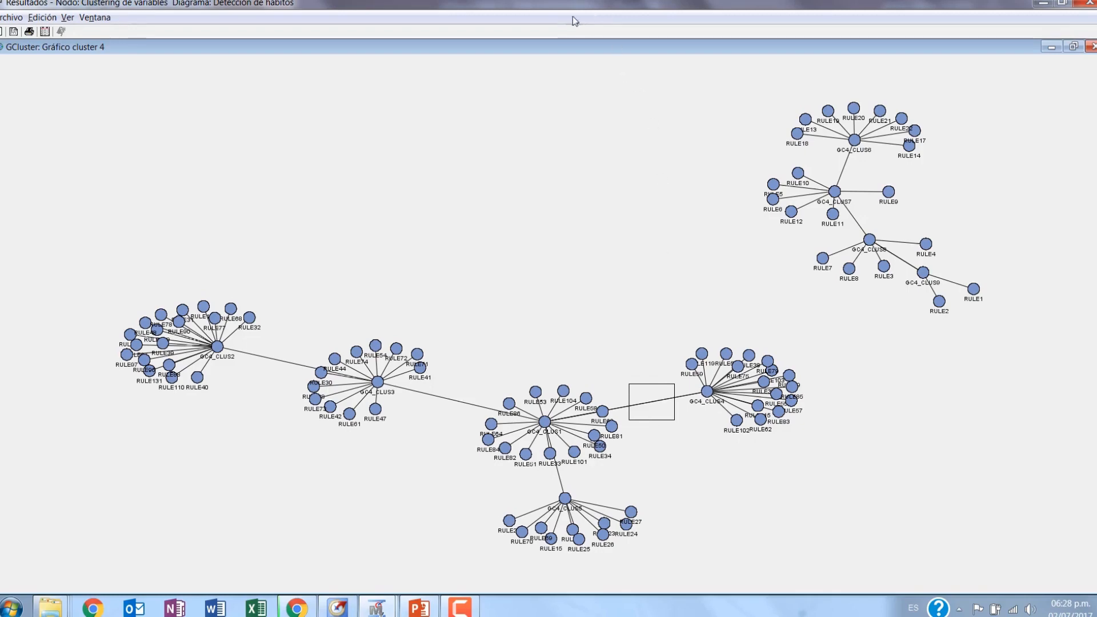
Step: Switch to the PowerPoint presentation and start the slide show from slide 10, Analytic Based Table
{"action": "left_click", "coordinate": [419, 606]}
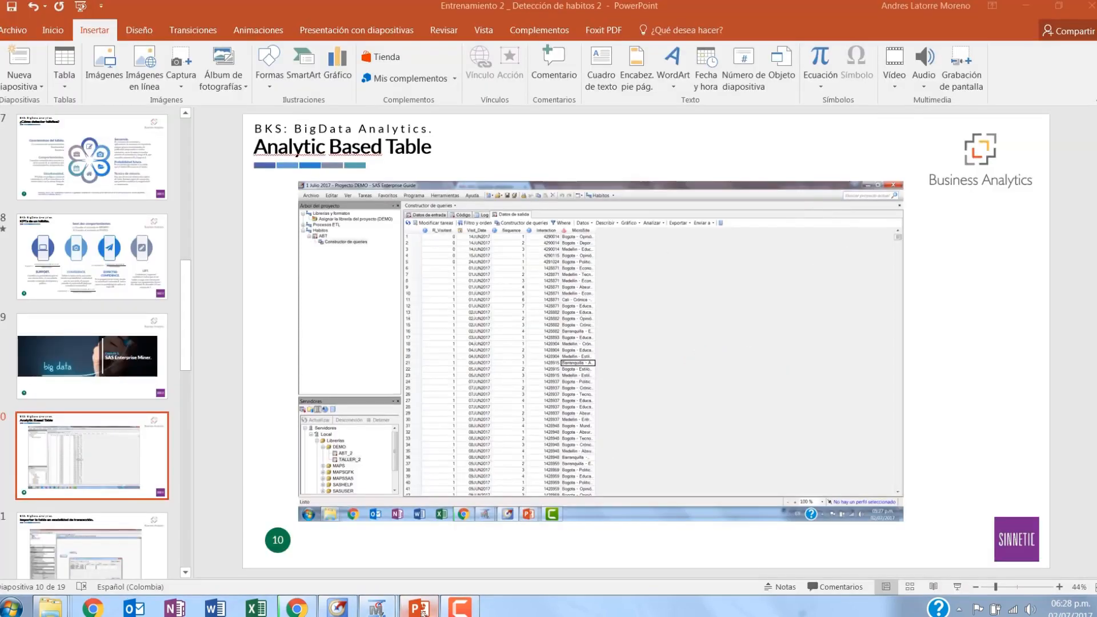
{"action": "left_click", "coordinate": [956, 587]}
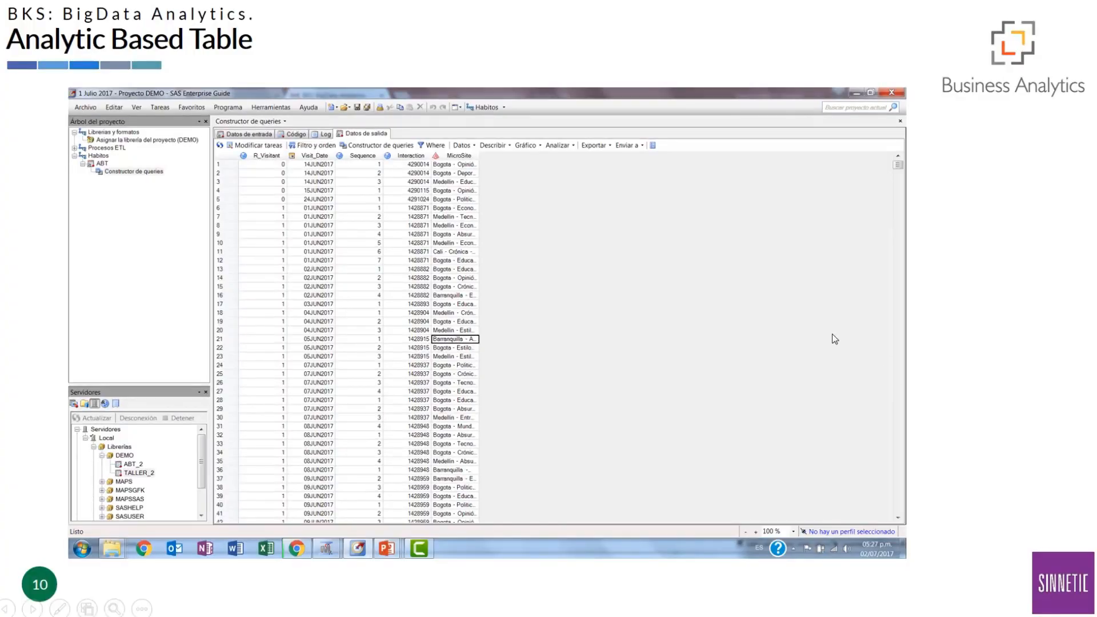